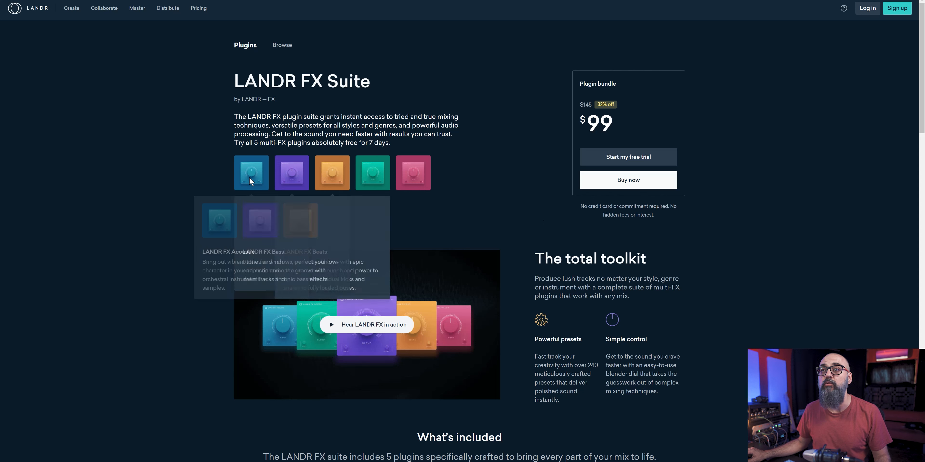
Step: Preview the short descriptions of the individual plugins included in the LANDR FX Suite bundle
{"action": "mouse_move", "coordinate": [292, 177]}
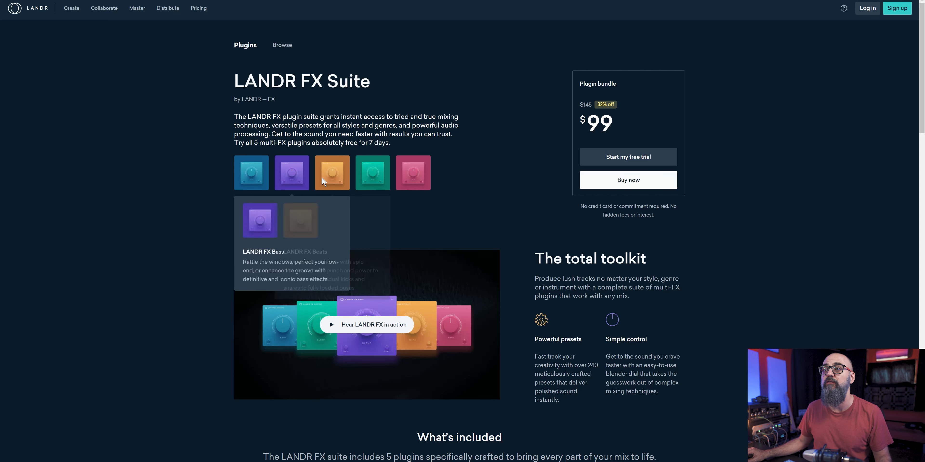
{"action": "mouse_move", "coordinate": [413, 178]}
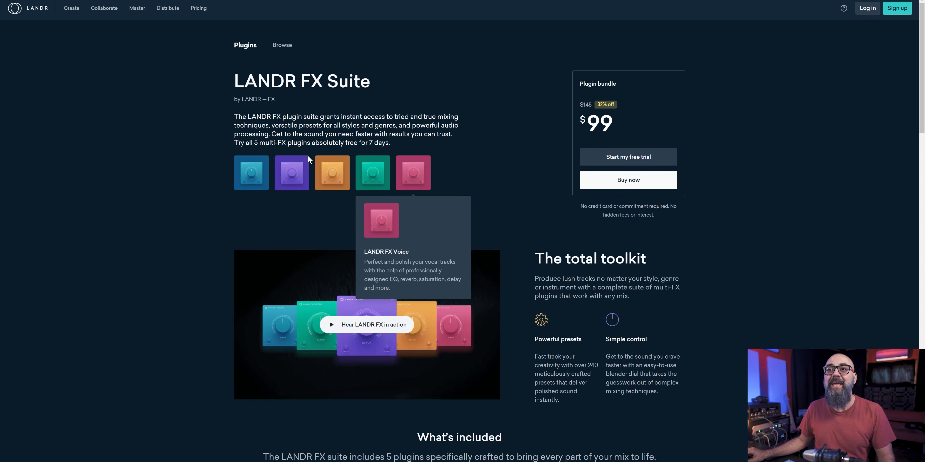
{"action": "mouse_move", "coordinate": [250, 176]}
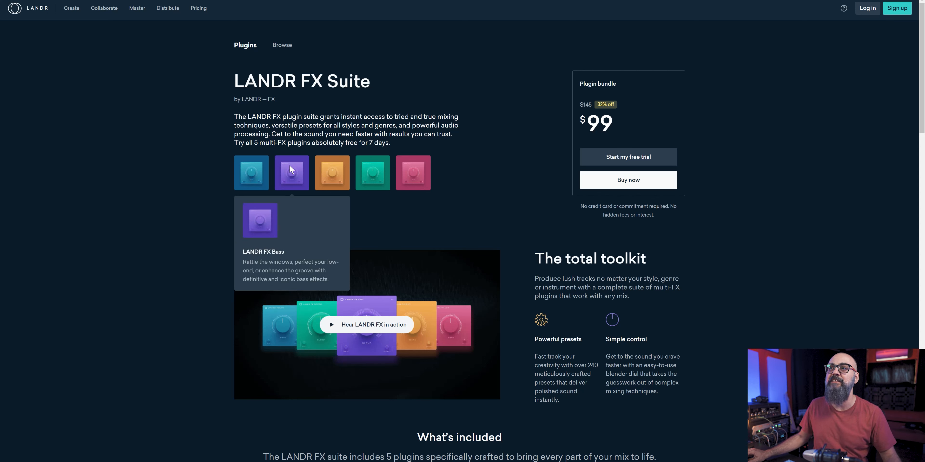
{"action": "mouse_move", "coordinate": [332, 176]}
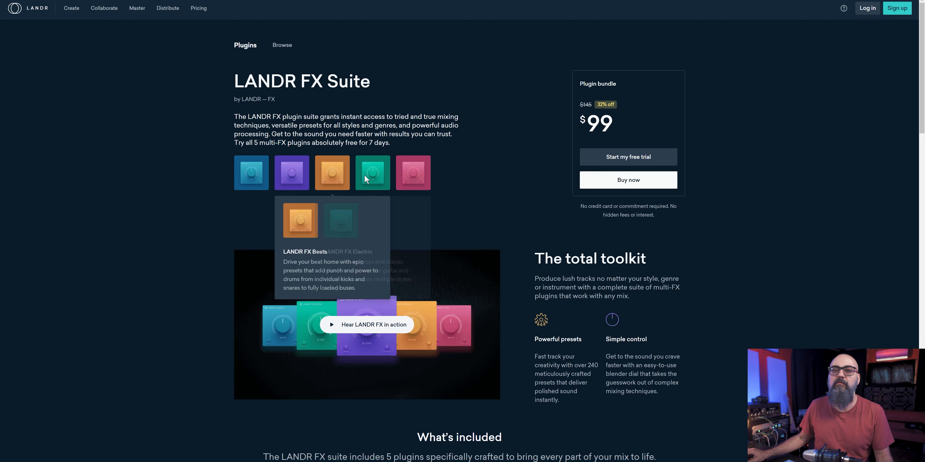
{"action": "mouse_move", "coordinate": [377, 176]}
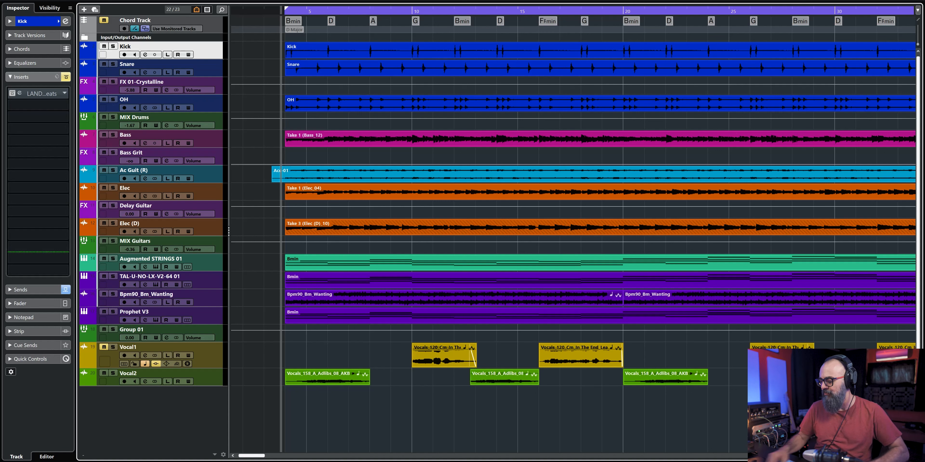
Step: In Cubase, play and stop the mix, and open the LANDR FX Beats insert on the Kick track
{"action": "key", "text": "space"}
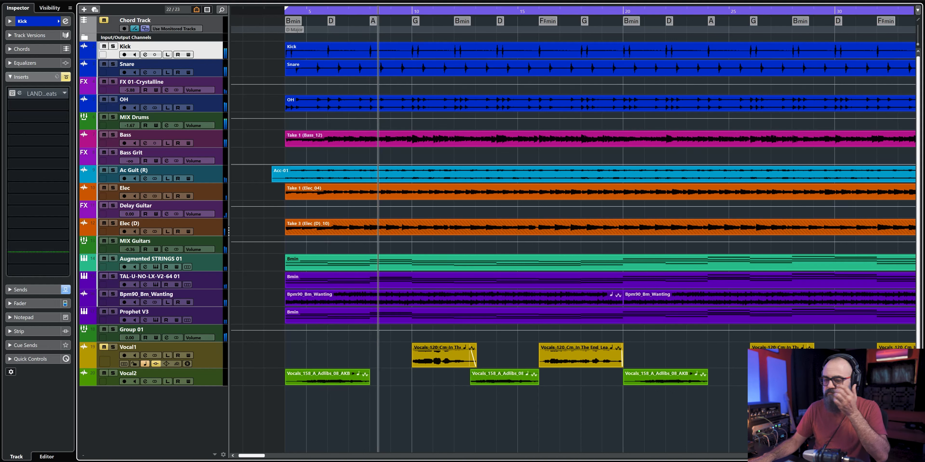
{"action": "key", "text": "space"}
{"action": "left_click", "coordinate": [29, 93]}
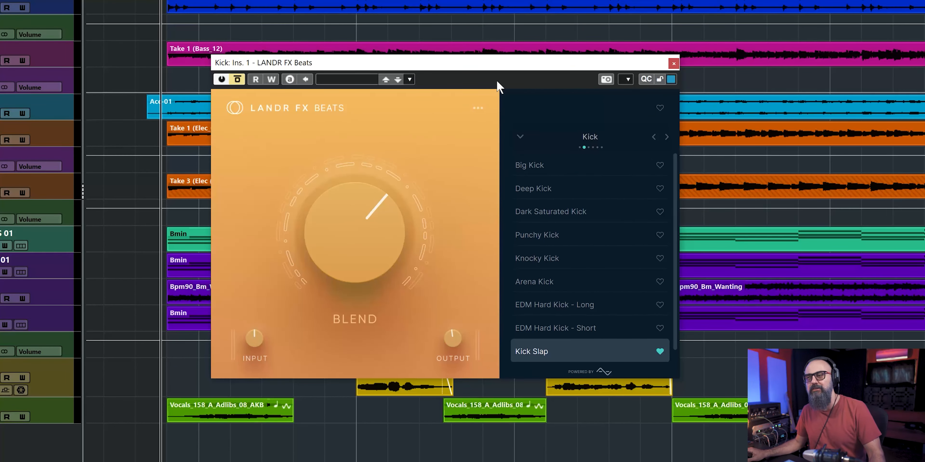
Step: Sweep the Blend amount up and down through its range, including 0% and 65%, ending at 100%
{"action": "mouse_move", "coordinate": [309, 223]}
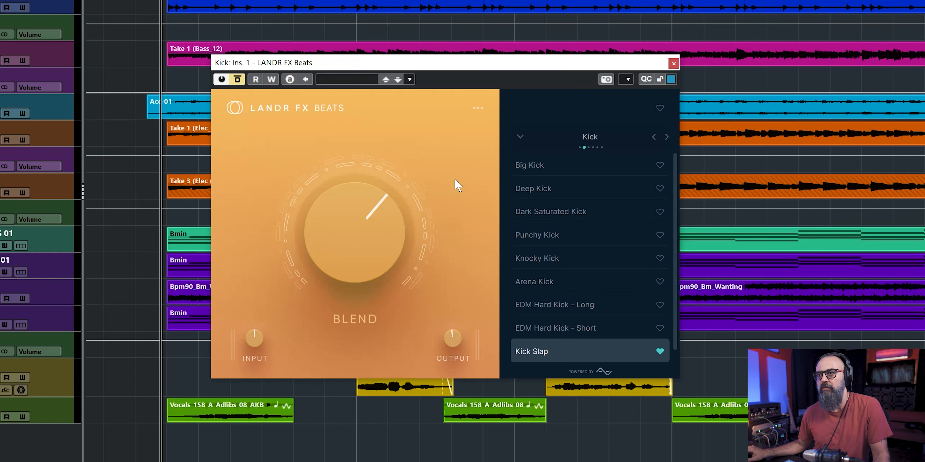
{"action": "mouse_move", "coordinate": [370, 207]}
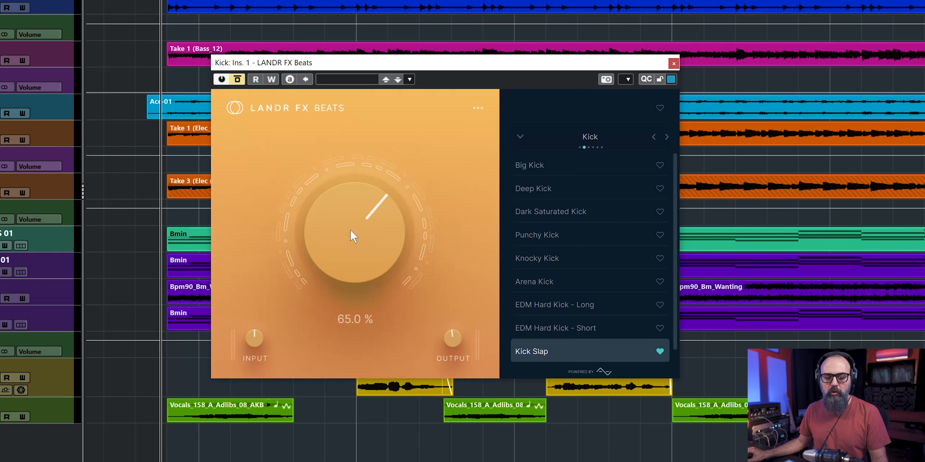
{"action": "scroll", "coordinate": [350, 231], "scroll_direction": "down", "scroll_amount": 11}
{"action": "scroll", "coordinate": [350, 231], "scroll_direction": "up", "scroll_amount": 8}
{"action": "scroll", "coordinate": [351, 231], "scroll_direction": "down", "scroll_amount": 2}
{"action": "scroll", "coordinate": [351, 231], "scroll_direction": "down", "scroll_amount": 6}
{"action": "scroll", "coordinate": [350, 231], "scroll_direction": "up", "scroll_amount": 13}
{"action": "scroll", "coordinate": [350, 231], "scroll_direction": "down", "scroll_amount": 15}
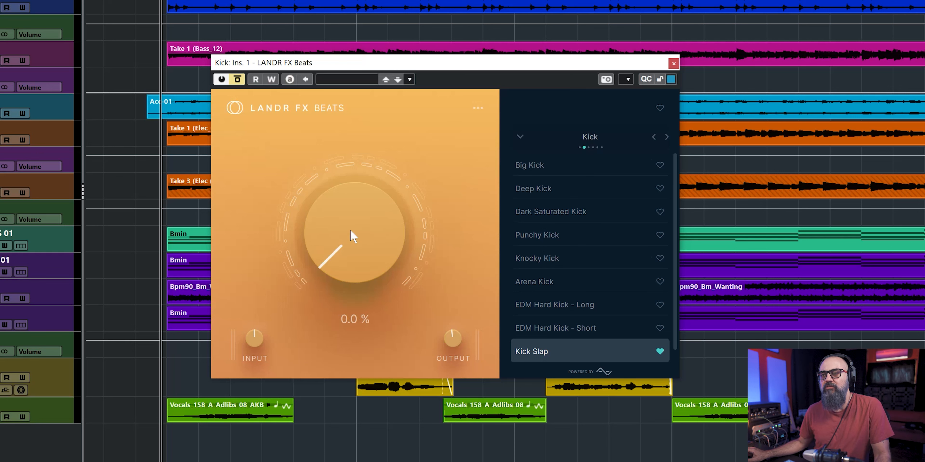
{"action": "scroll", "coordinate": [351, 231], "scroll_direction": "up", "scroll_amount": 13}
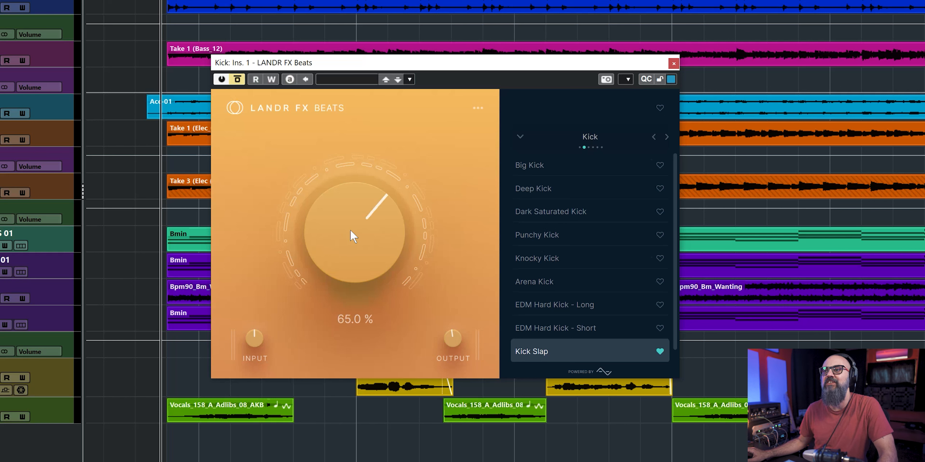
{"action": "scroll", "coordinate": [351, 231], "scroll_direction": "up", "scroll_amount": 7}
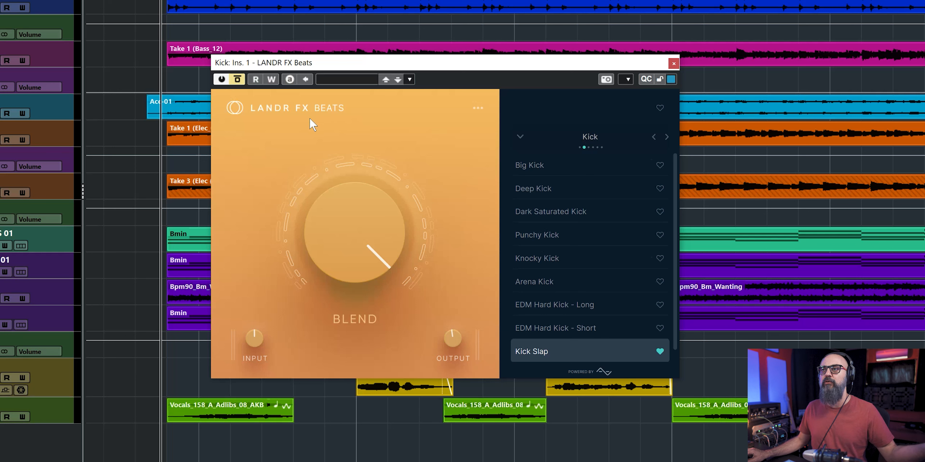
Step: Browse the Drumkit, Kick, Snare, Cymbals, EQ and FX preset categories, and return to the Kick category
{"action": "left_click", "coordinate": [653, 136]}
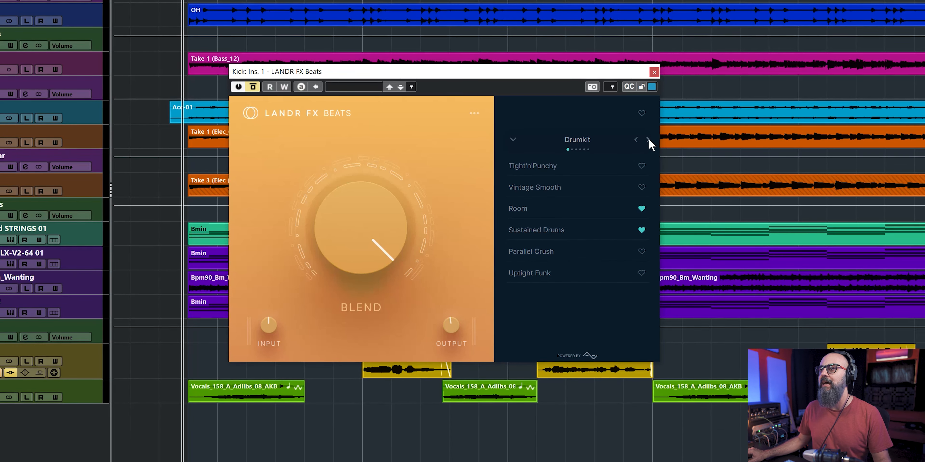
{"action": "left_click", "coordinate": [667, 140]}
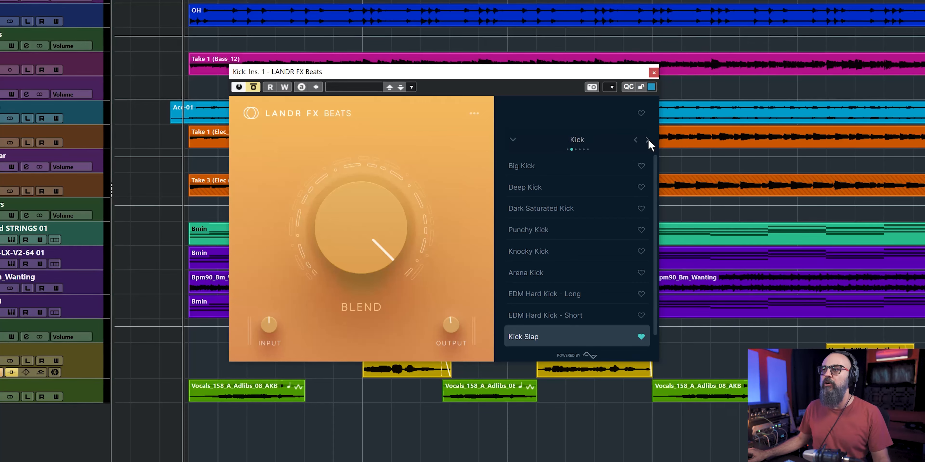
{"action": "left_click", "coordinate": [648, 141]}
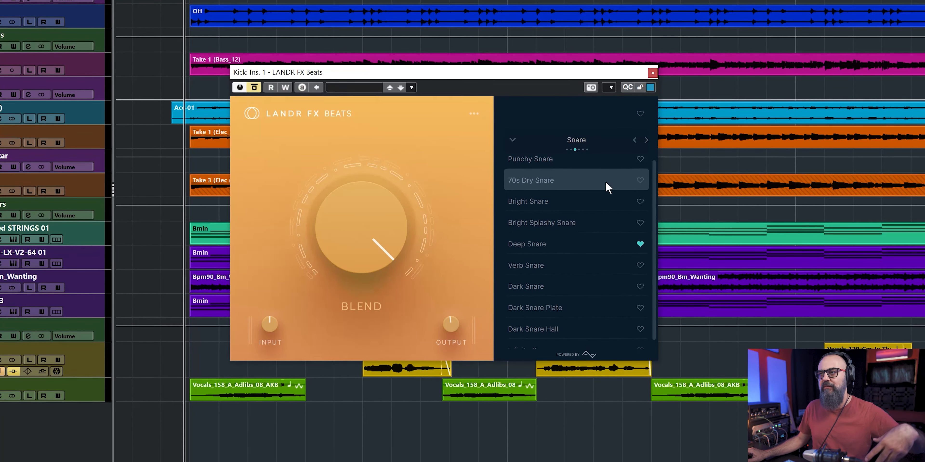
{"action": "left_click", "coordinate": [646, 141]}
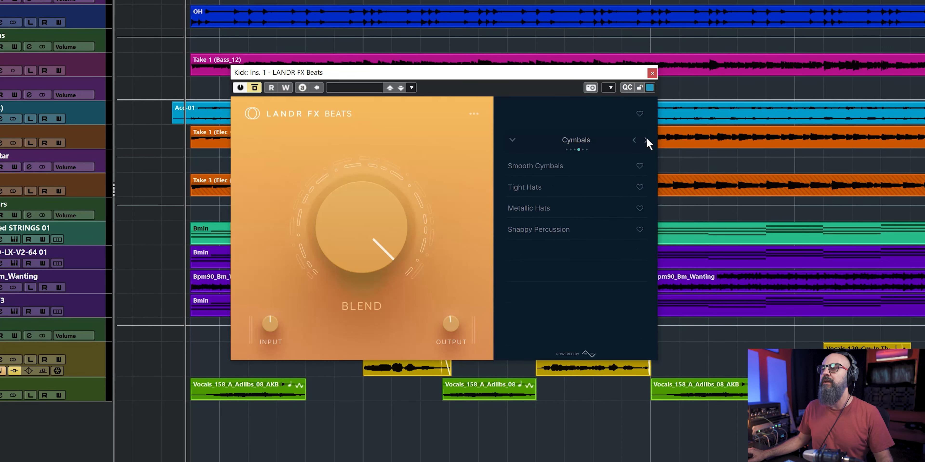
{"action": "left_click", "coordinate": [646, 140]}
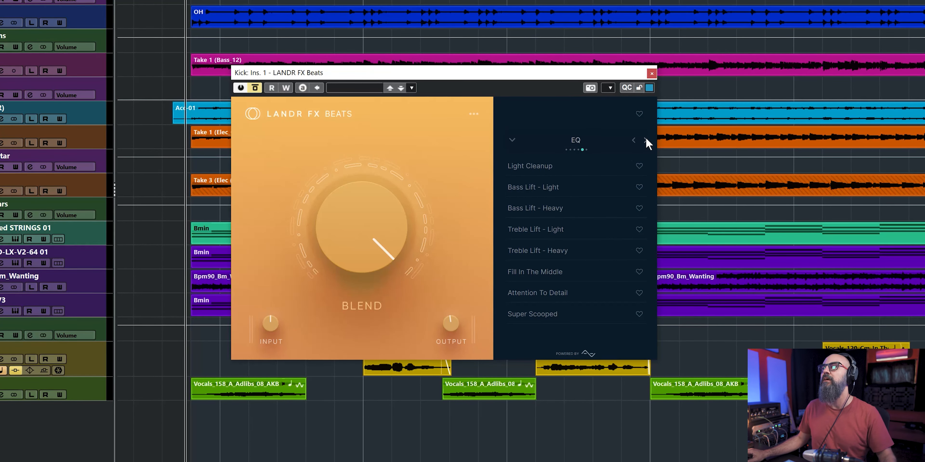
{"action": "left_click", "coordinate": [645, 140]}
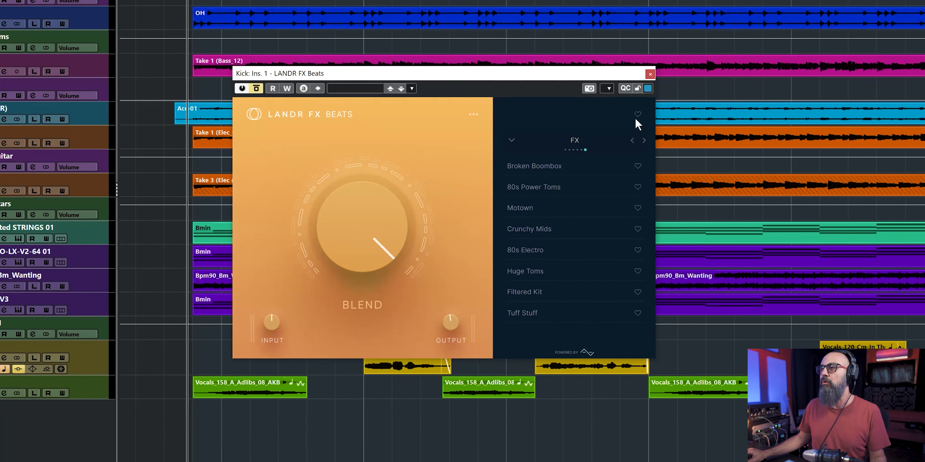
{"action": "left_click", "coordinate": [644, 140]}
{"action": "left_click", "coordinate": [643, 141]}
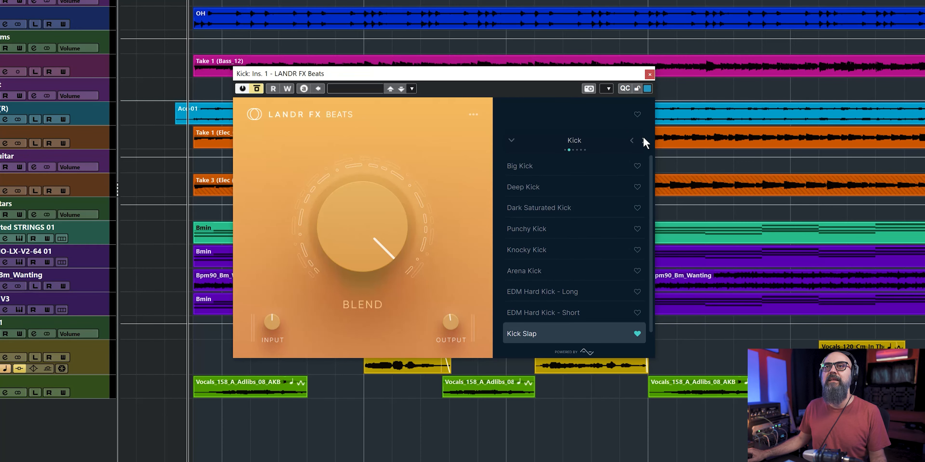
Step: Take LANDR FX Beats out of bypass and load the Big Kick preset
{"action": "left_click", "coordinate": [75, 9]}
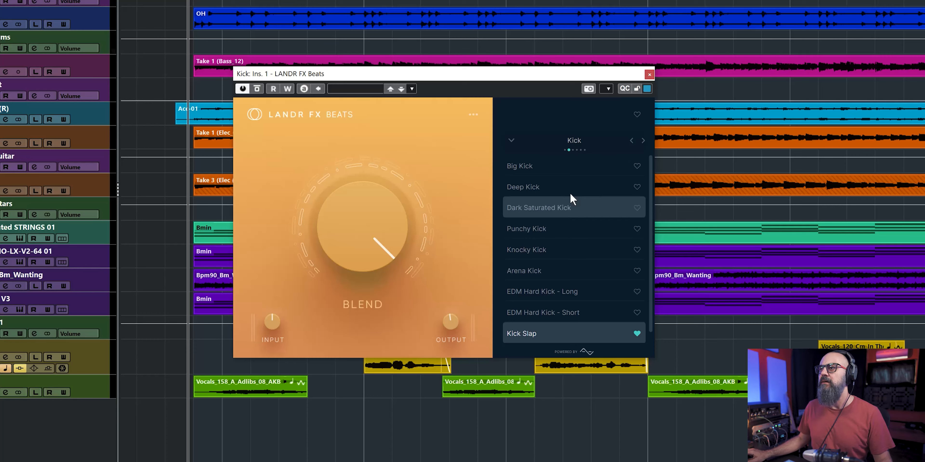
{"action": "left_click", "coordinate": [556, 168]}
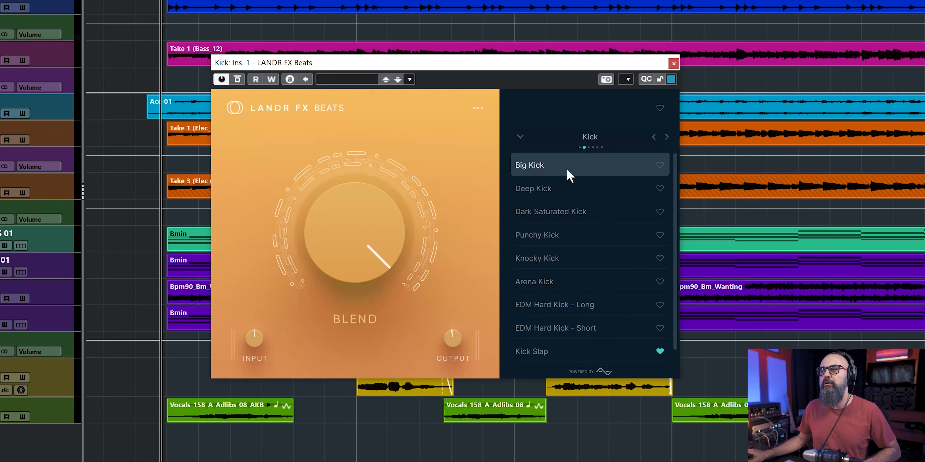
Step: Audition different Blend amounts on the Big Kick preset, including 0% and 65%, and settle on 60%
{"action": "mouse_move", "coordinate": [373, 247]}
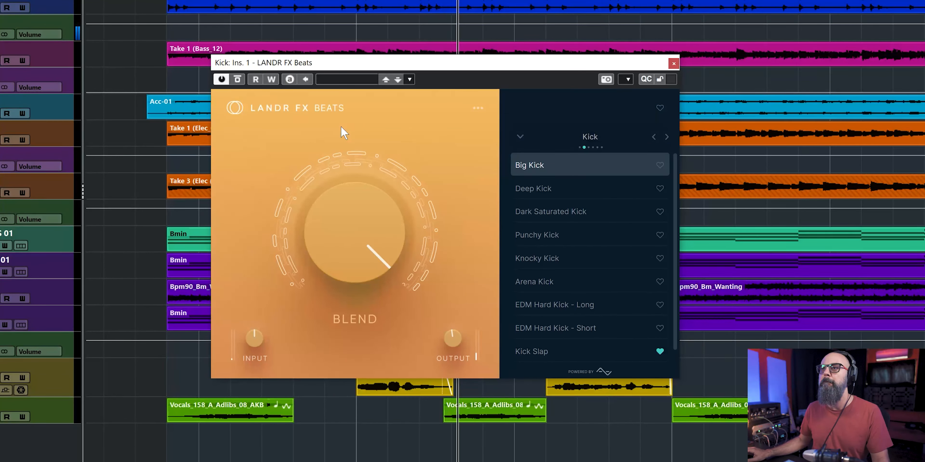
{"action": "left_click_drag", "start_coordinate": [355, 211], "coordinate": [359, 216]}
{"action": "scroll", "coordinate": [357, 210], "scroll_direction": "down", "scroll_amount": 3}
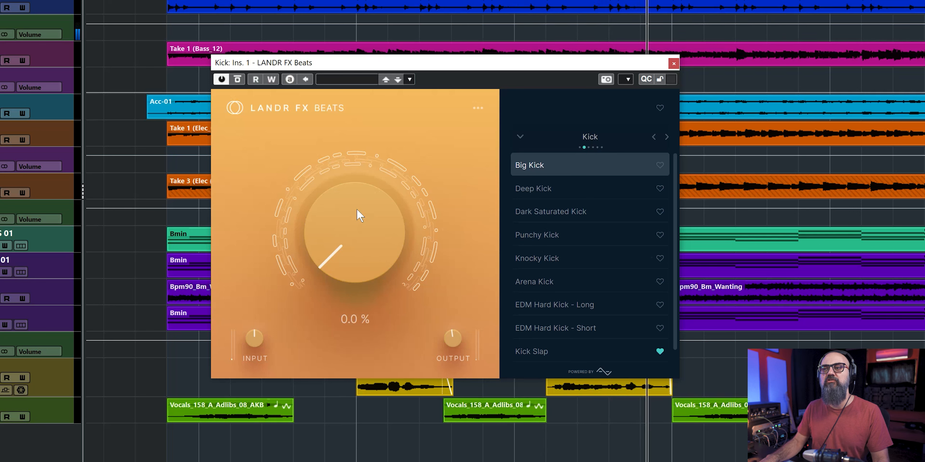
{"action": "scroll", "coordinate": [359, 216], "scroll_direction": "up", "scroll_amount": 5}
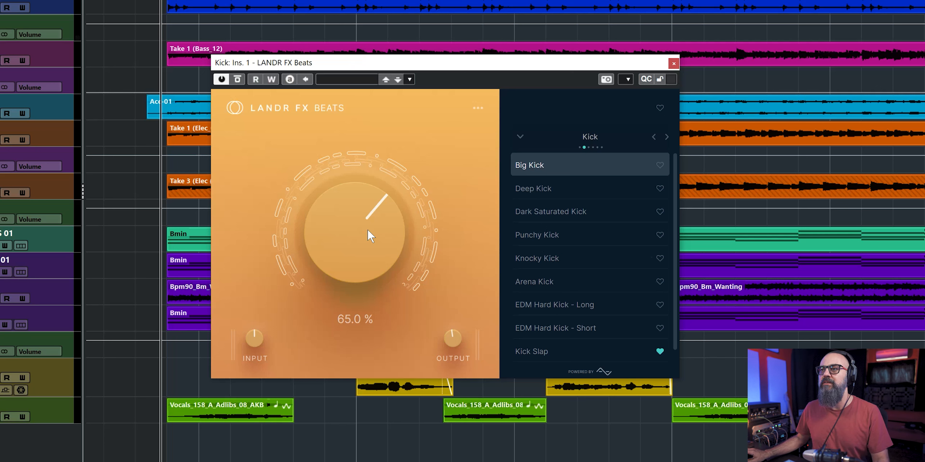
{"action": "scroll", "coordinate": [366, 228], "scroll_direction": "down", "scroll_amount": 6}
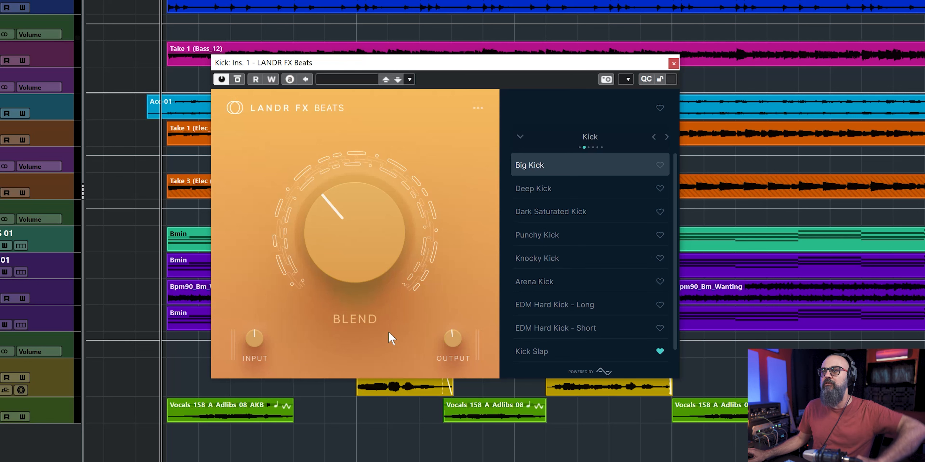
{"action": "left_click_drag", "start_coordinate": [375, 262], "coordinate": [375, 234]}
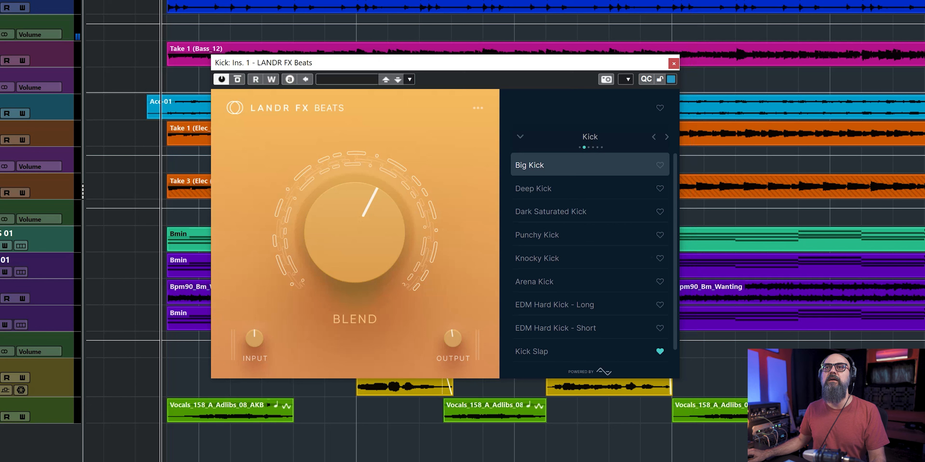
Step: Compare the kick in the playing mix with LANDR FX Beats bypassed and active, and stop playback
{"action": "key", "text": "space"}
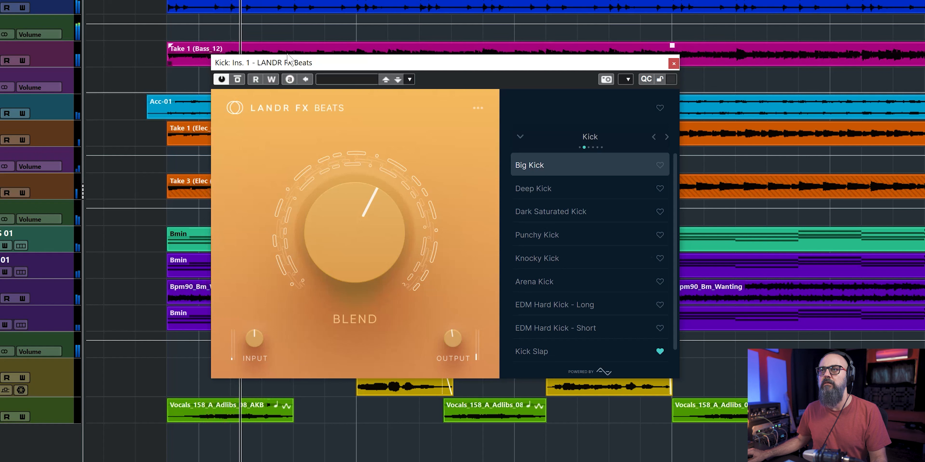
{"action": "left_click", "coordinate": [237, 80]}
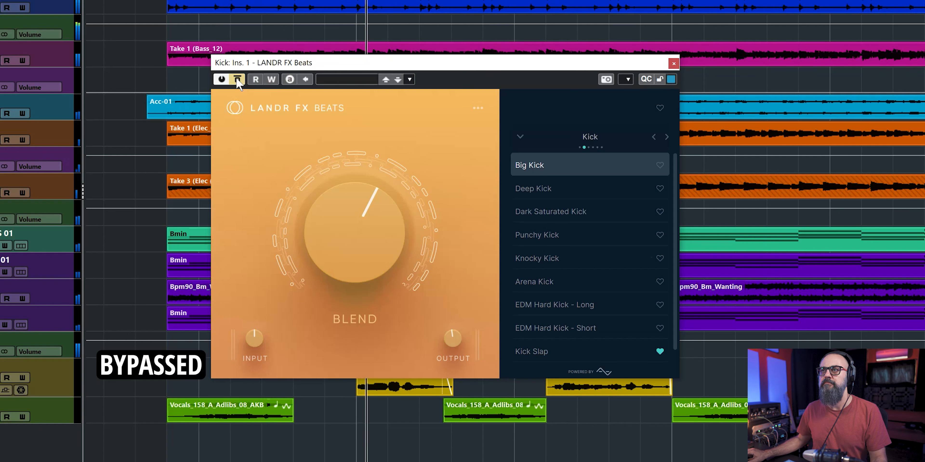
{"action": "left_click", "coordinate": [237, 80]}
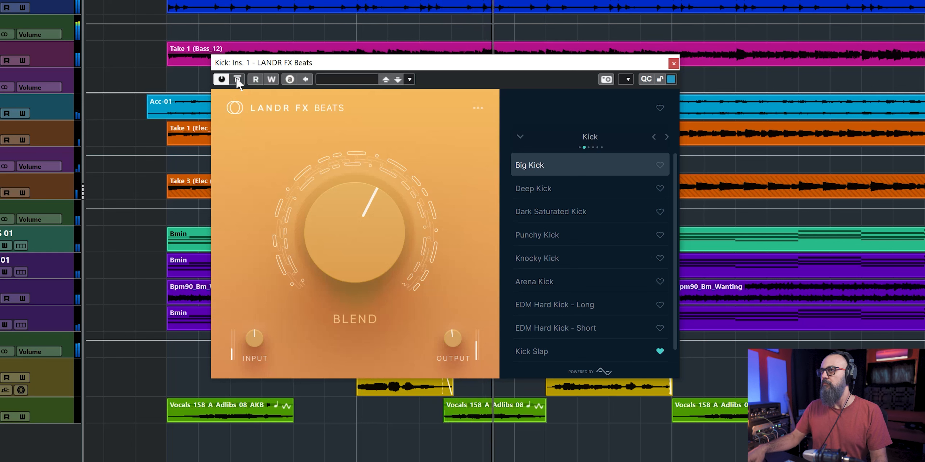
{"action": "key", "text": "space"}
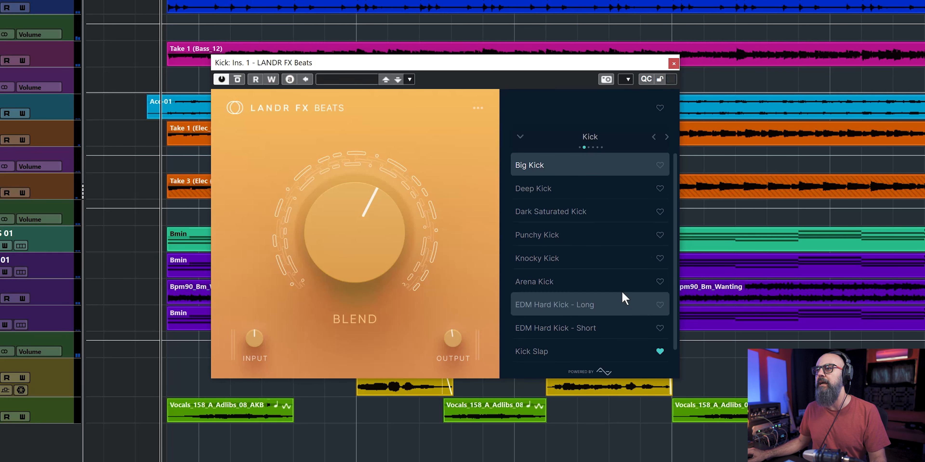
Step: Audition the Deep Kick and Dark Saturated Kick presets during playback, raising Blend to 100% on the latter
{"action": "left_click", "coordinate": [555, 186]}
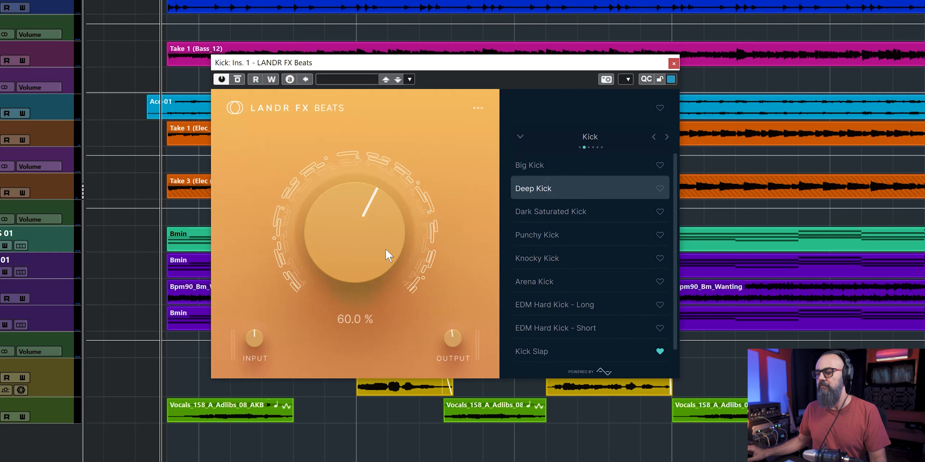
{"action": "key", "text": "space"}
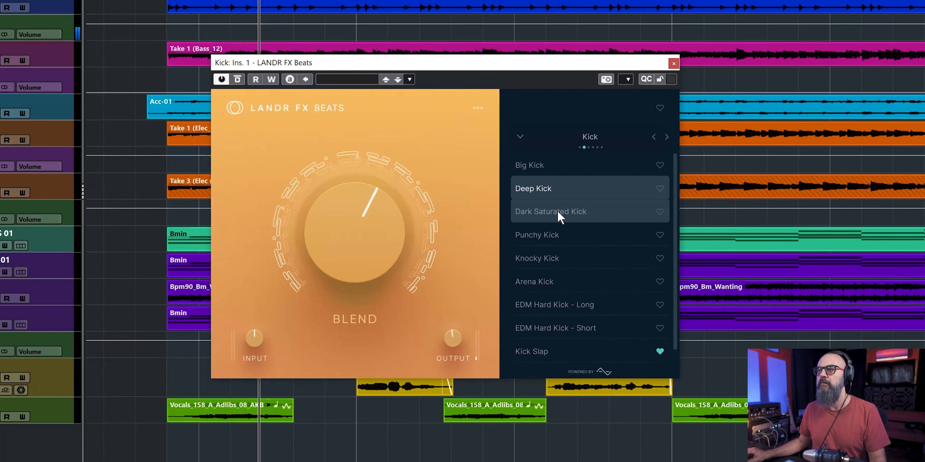
{"action": "left_click", "coordinate": [559, 214]}
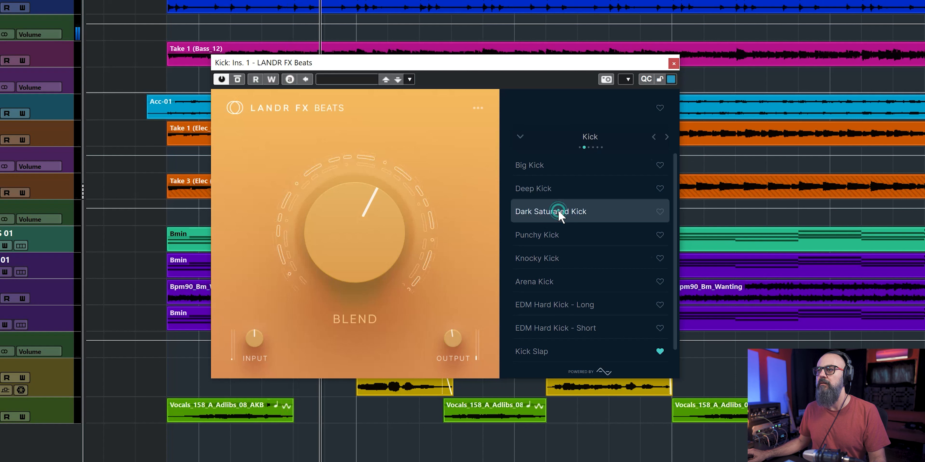
{"action": "scroll", "coordinate": [381, 238], "scroll_direction": "up", "scroll_amount": 8}
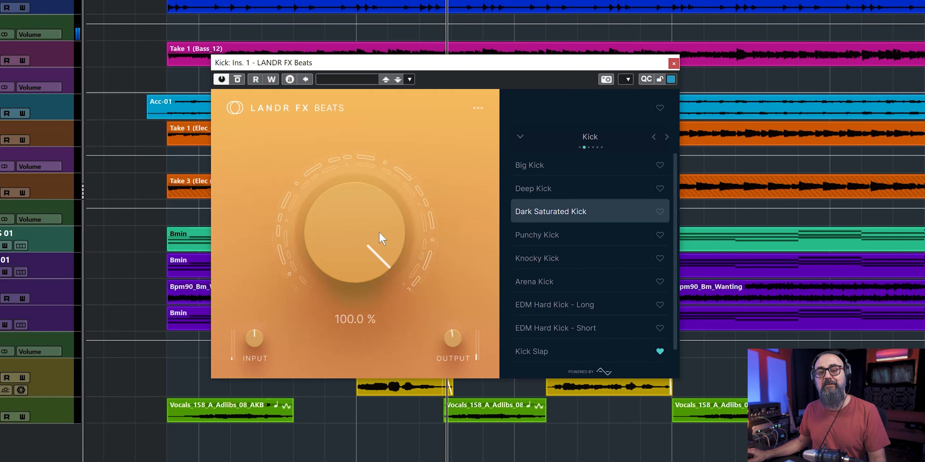
Step: Load the Punchy Kick preset and lower Blend to just under the halfway point
{"action": "left_click", "coordinate": [523, 229]}
{"action": "scroll", "coordinate": [366, 228], "scroll_direction": "down", "scroll_amount": 11}
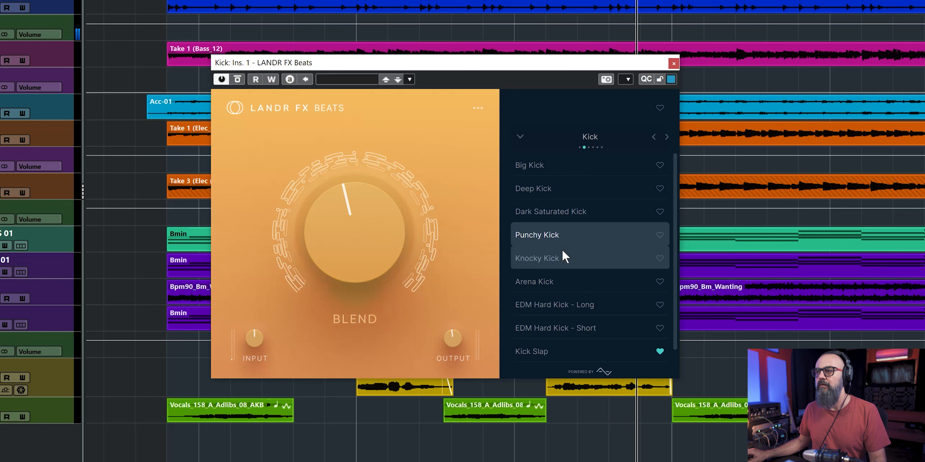
Step: Load the Kick Slap preset, raise Blend to 60%, and back it off to about 55%
{"action": "left_click", "coordinate": [526, 356]}
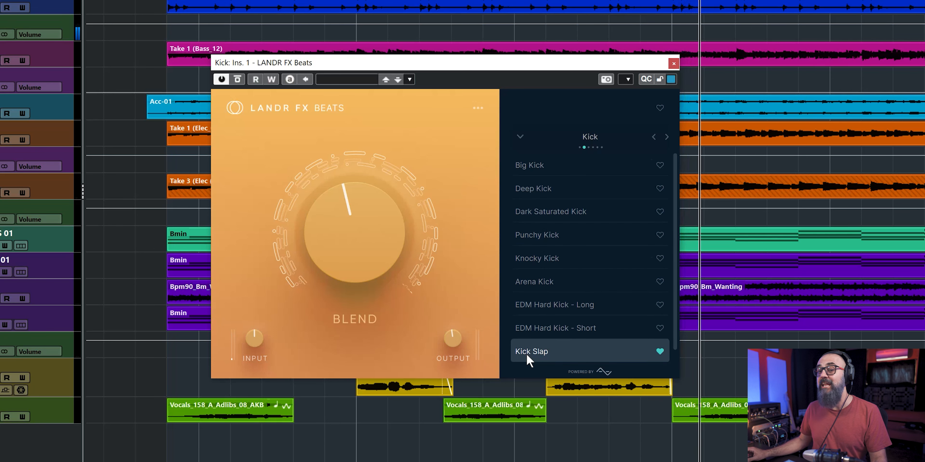
{"action": "mouse_move", "coordinate": [357, 211]}
{"action": "scroll", "coordinate": [360, 230], "scroll_direction": "up", "scroll_amount": 4}
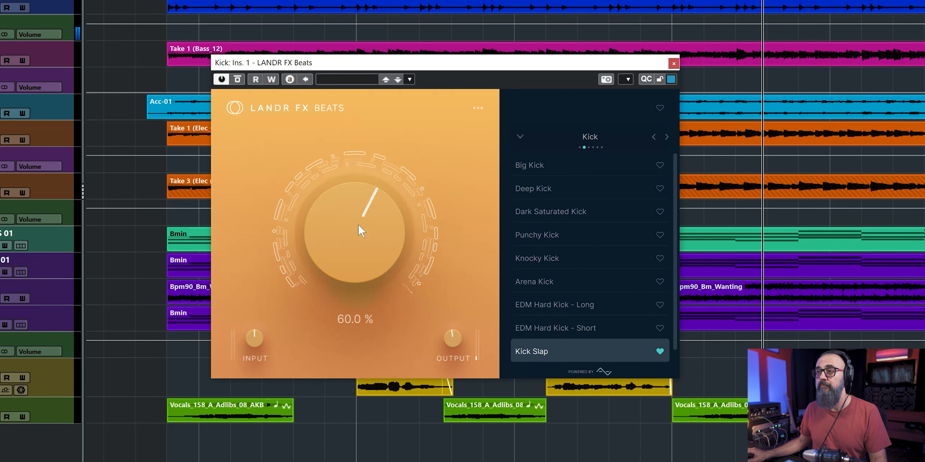
{"action": "scroll", "coordinate": [360, 230], "scroll_direction": "down", "scroll_amount": 2}
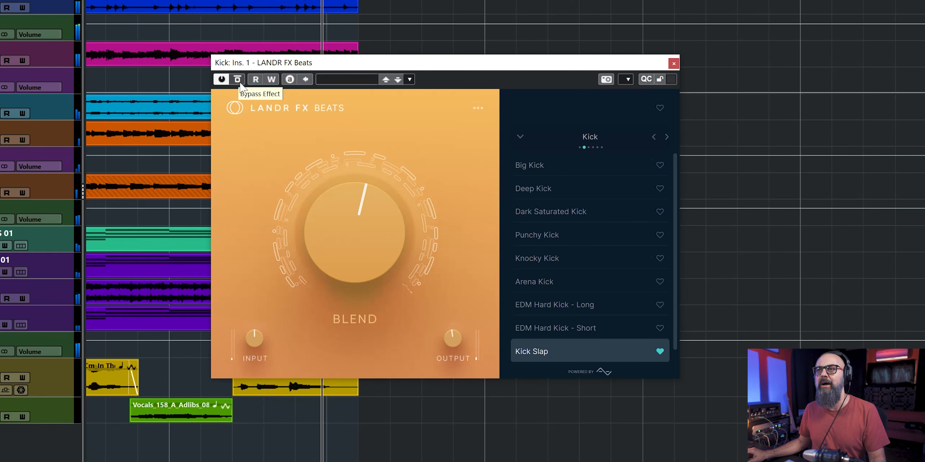
Step: Compare the kick in the playing mix with LANDR FX Beats bypassed and at a higher Blend, and settle Blend at 55%
{"action": "left_click", "coordinate": [240, 85]}
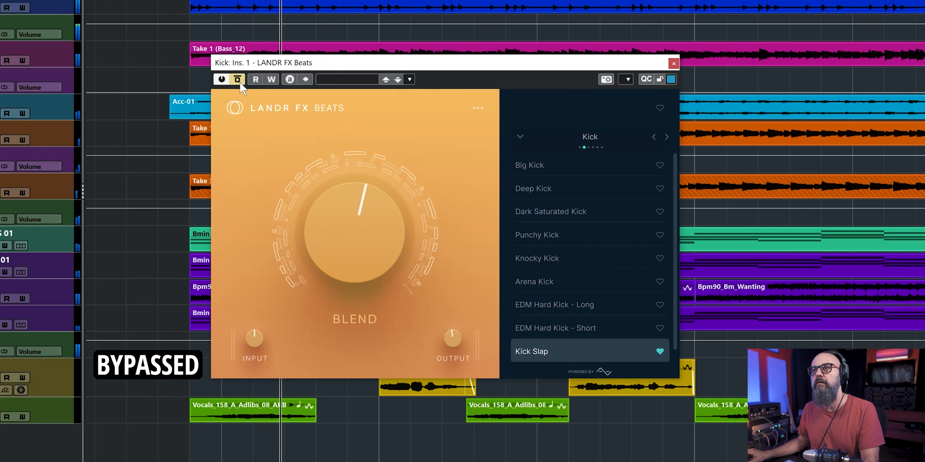
{"action": "left_click", "coordinate": [239, 85]}
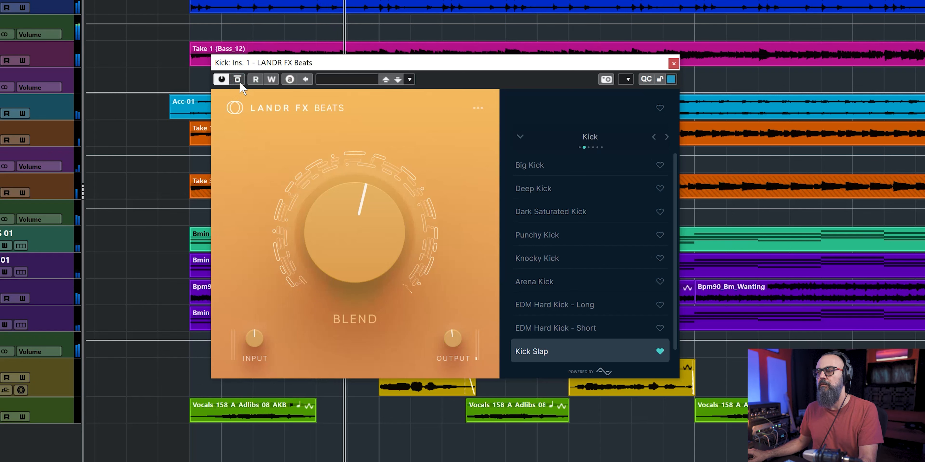
{"action": "scroll", "coordinate": [346, 237], "scroll_direction": "up", "scroll_amount": 2}
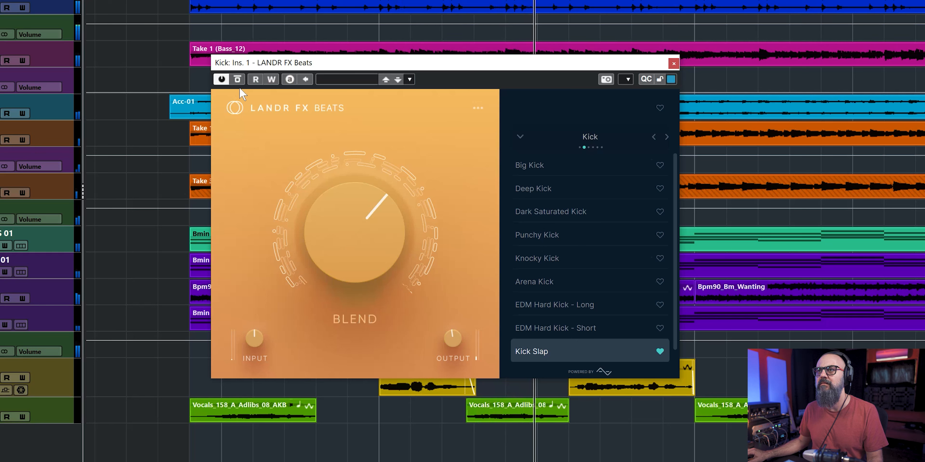
{"action": "left_click", "coordinate": [237, 79]}
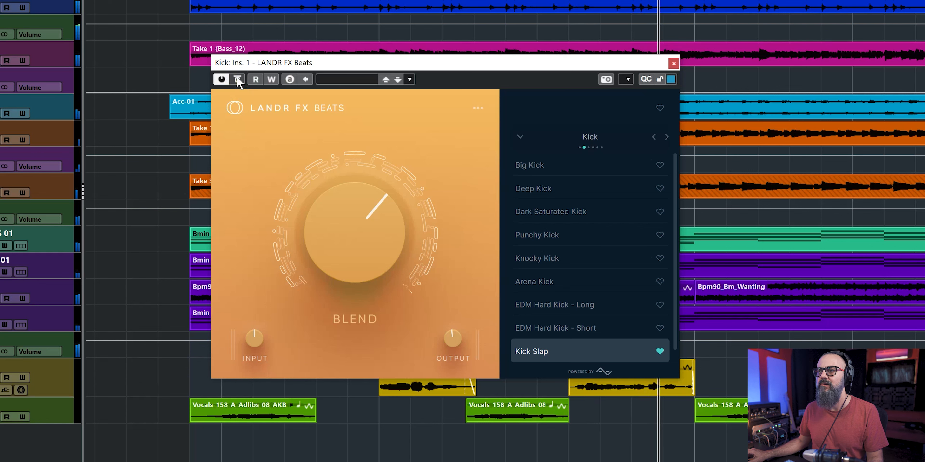
{"action": "left_click", "coordinate": [237, 79]}
{"action": "left_click_drag", "start_coordinate": [336, 215], "coordinate": [337, 226]}
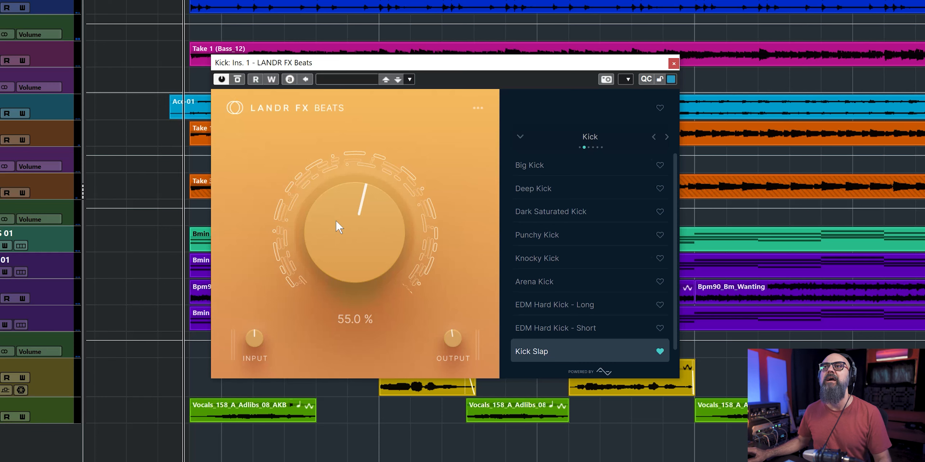
Step: Activate and open the Snare track's LANDR FX Beats insert, and show the favourite snare presets before returning to the full list
{"action": "left_click", "coordinate": [674, 64]}
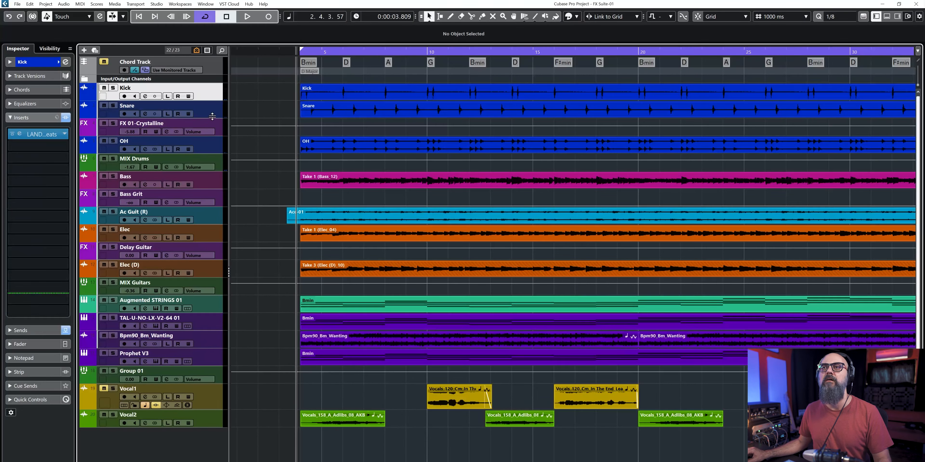
{"action": "left_click", "coordinate": [212, 115]}
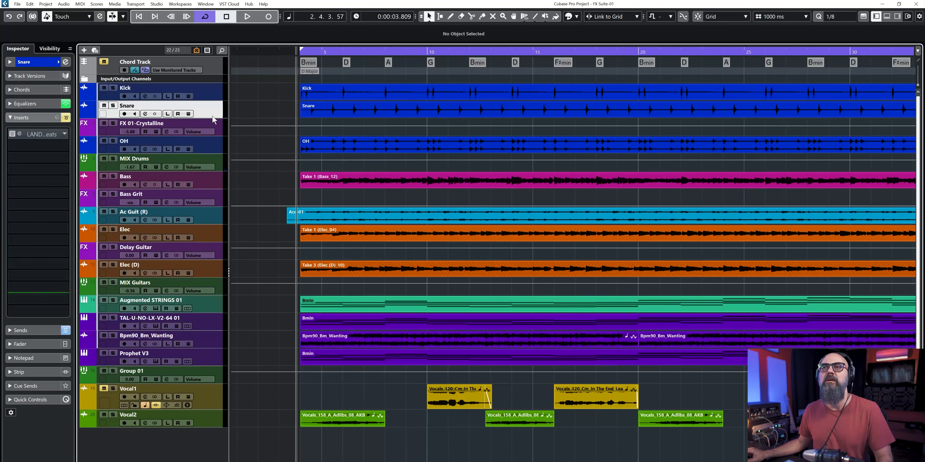
{"action": "left_click", "coordinate": [12, 135]}
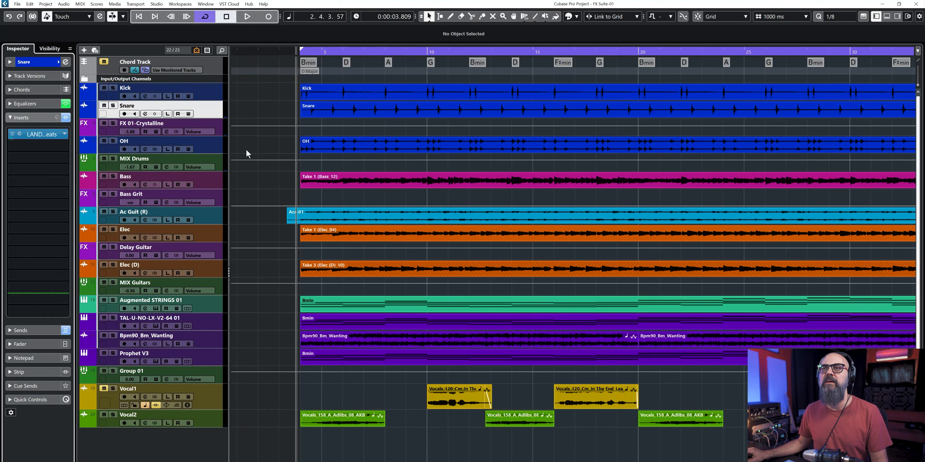
{"action": "left_click", "coordinate": [29, 135]}
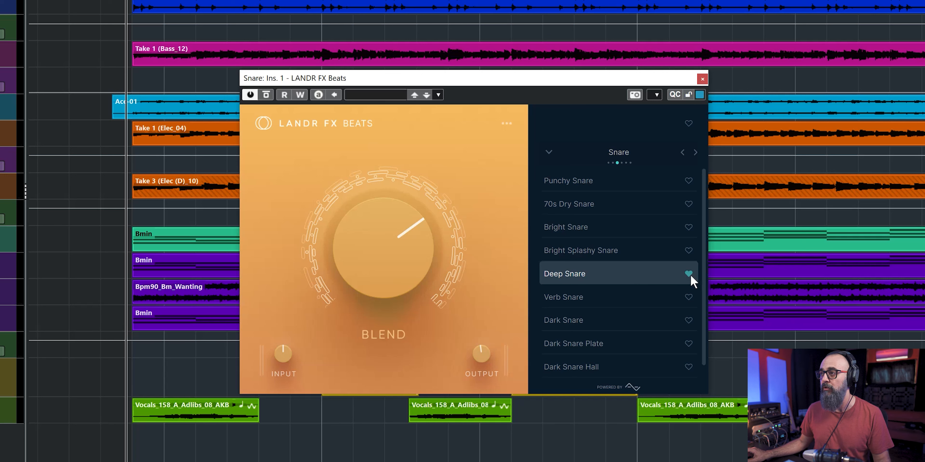
{"action": "left_click", "coordinate": [689, 124]}
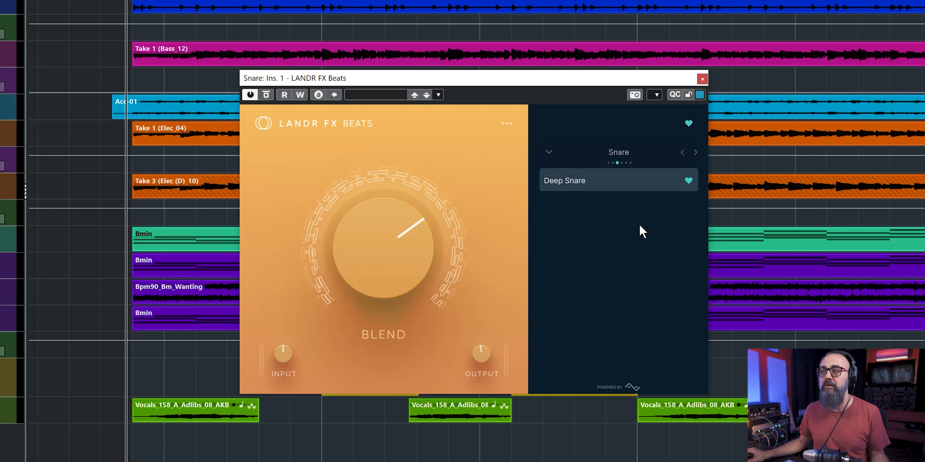
{"action": "left_click", "coordinate": [687, 124]}
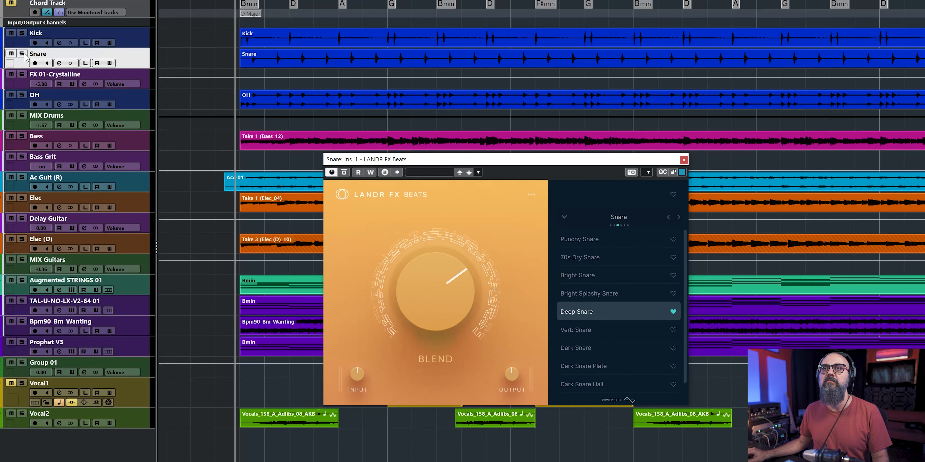
Step: Solo the Snare track and play it with LANDR FX Beats bypassed and active on the Deep Snare preset
{"action": "left_click", "coordinate": [22, 54]}
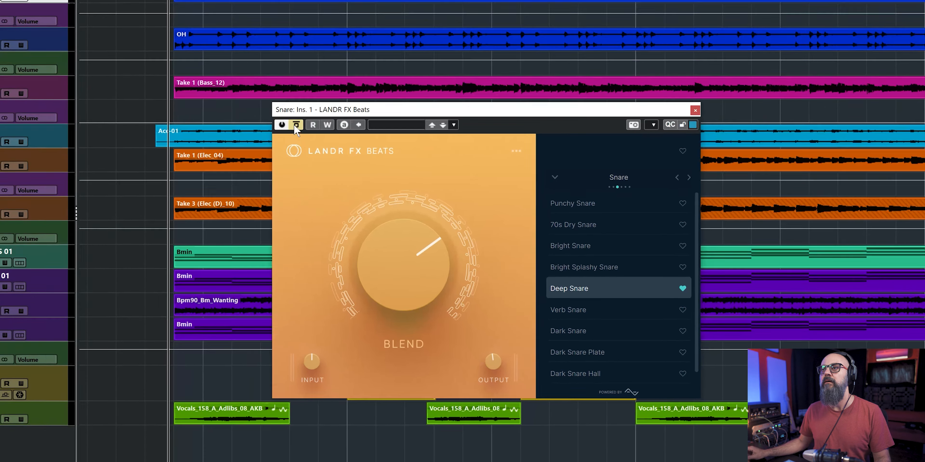
{"action": "left_click", "coordinate": [344, 173]}
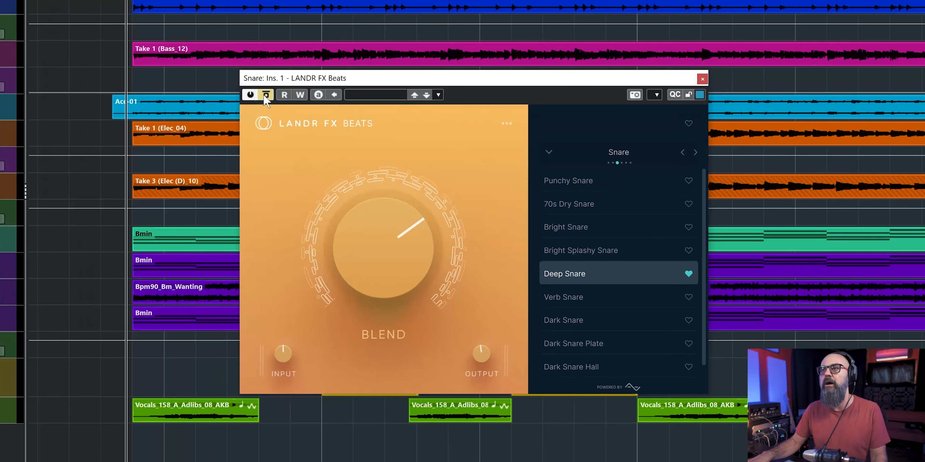
{"action": "key", "text": "space"}
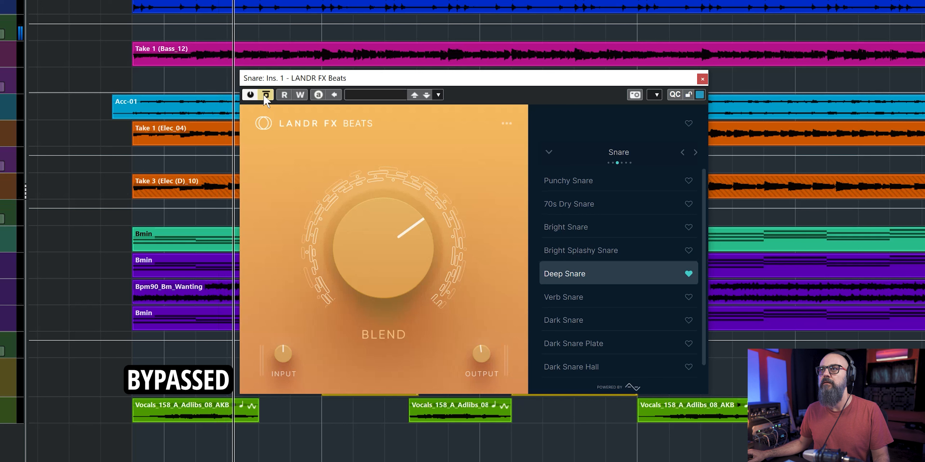
{"action": "left_click", "coordinate": [265, 97]}
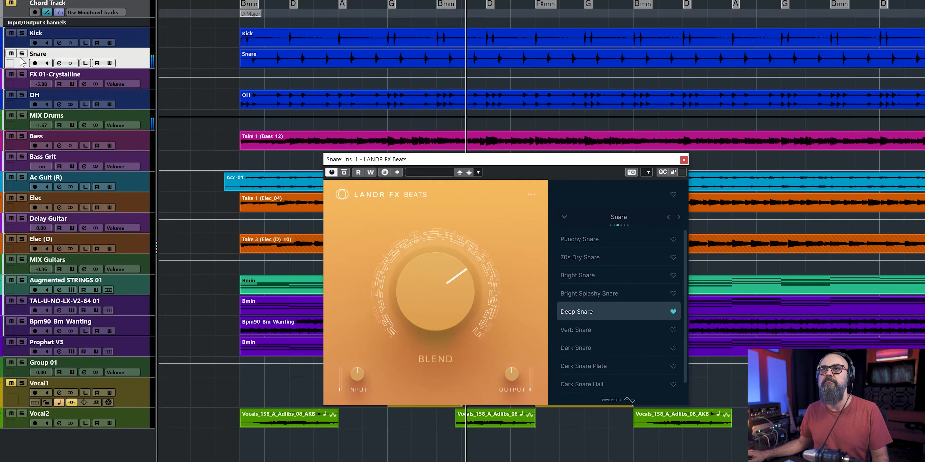
Step: Unsolo the Snare track and compare the snare in the full mix with LANDR FX Beats bypassed and active
{"action": "left_click", "coordinate": [20, 57]}
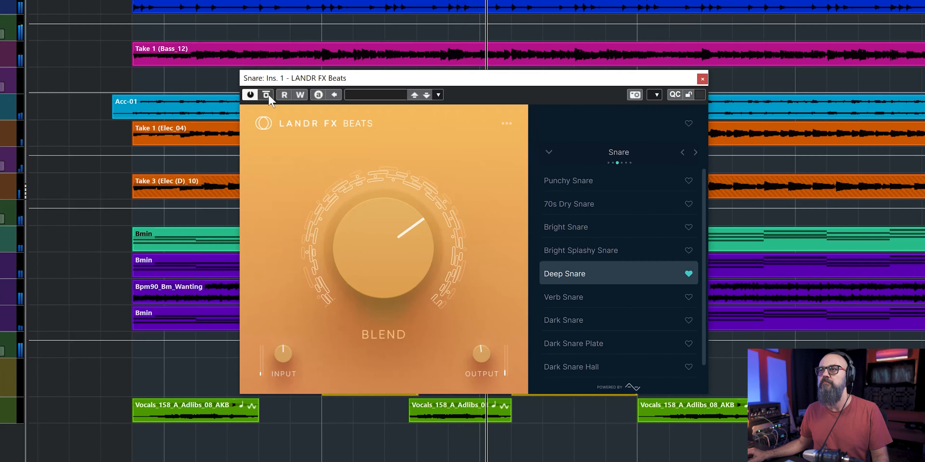
{"action": "left_click", "coordinate": [267, 96]}
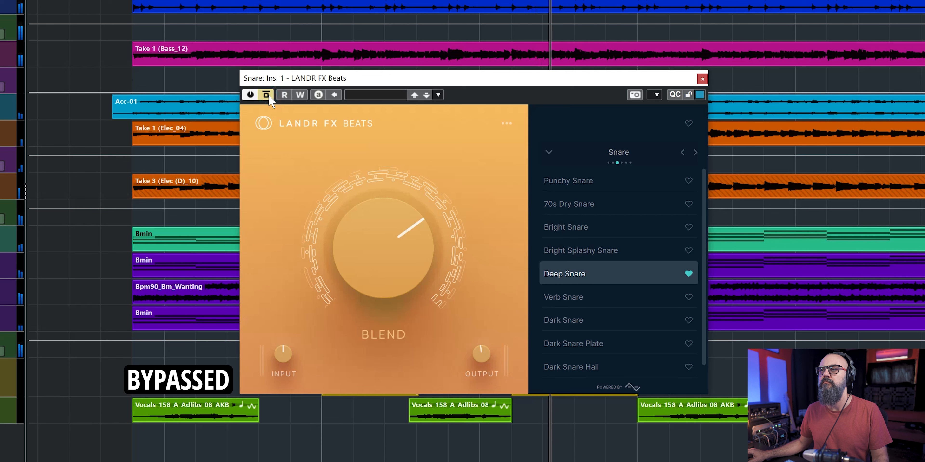
{"action": "left_click", "coordinate": [268, 96]}
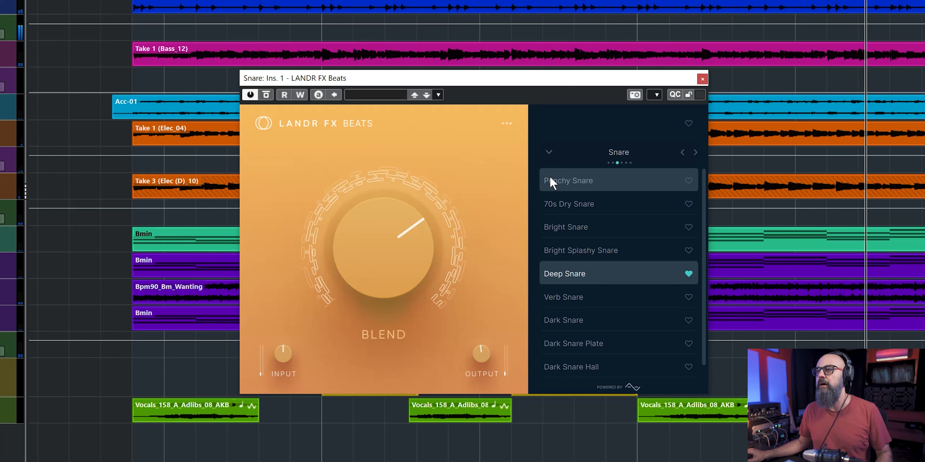
Step: Audition the Punchy Snare, 70s Dry Snare, Bright Snare and Dark Snare presets during playback, and return to Deep Snare
{"action": "left_click", "coordinate": [558, 211]}
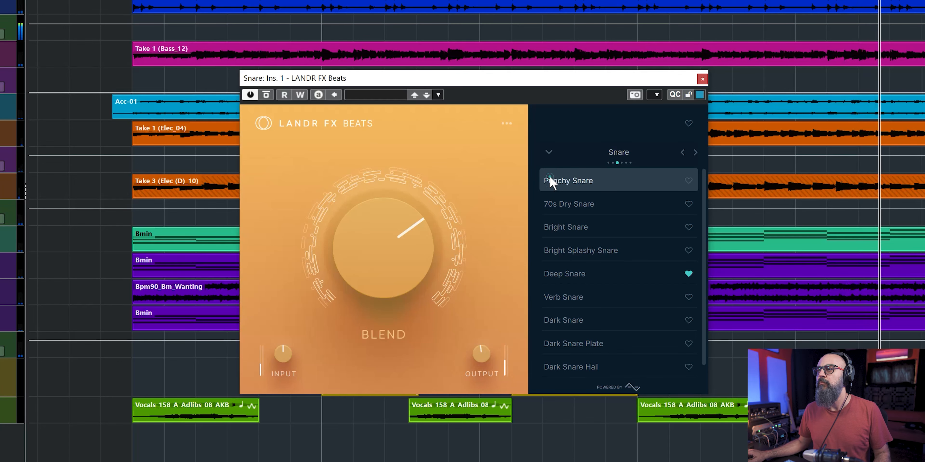
{"action": "left_click", "coordinate": [567, 205]}
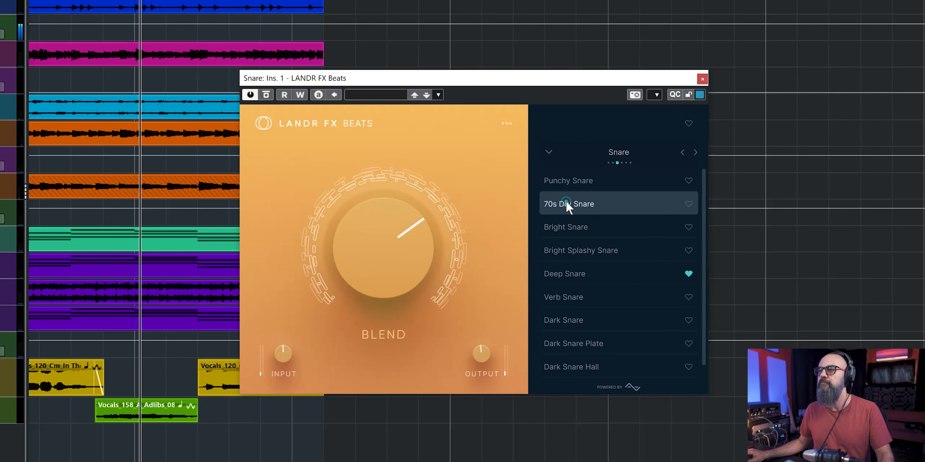
{"action": "left_click", "coordinate": [573, 229]}
{"action": "left_click", "coordinate": [580, 321]}
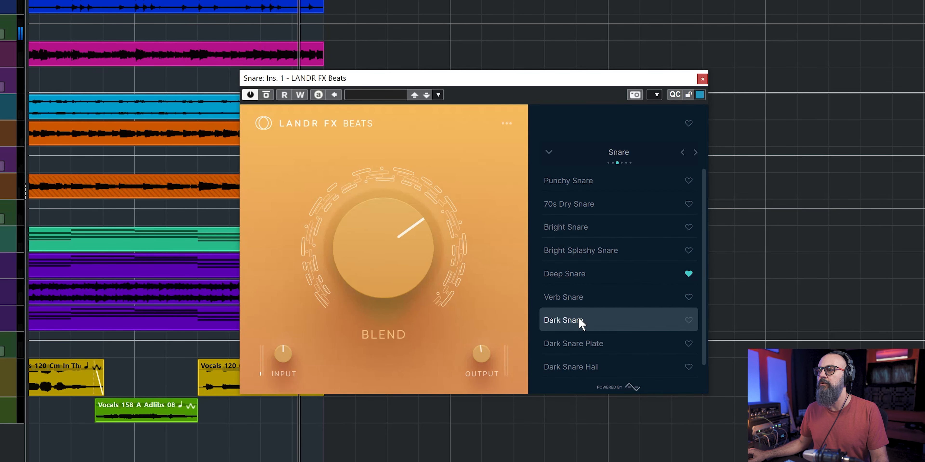
{"action": "left_click", "coordinate": [578, 279]}
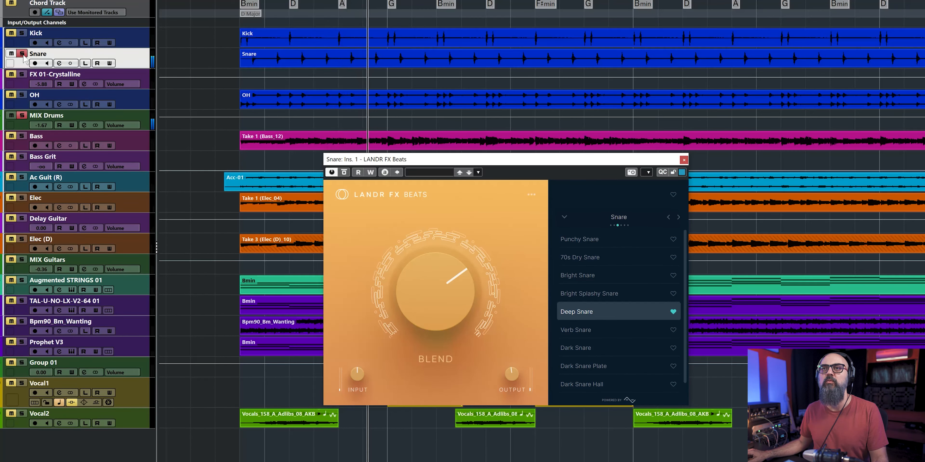
Step: Move the solo from the Snare track to MIX Drums, and activate the LANDR FX Beats insert on MIX Drums
{"action": "left_click", "coordinate": [22, 54]}
{"action": "left_click", "coordinate": [50, 115]}
{"action": "left_click", "coordinate": [22, 116]}
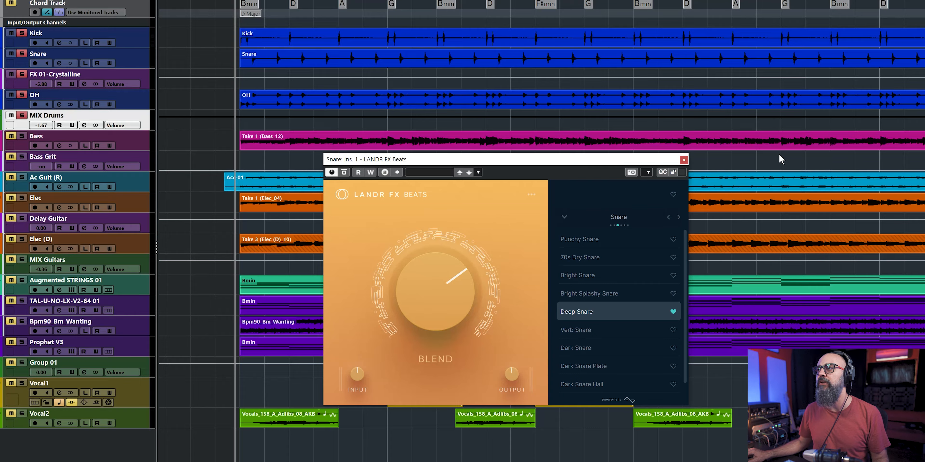
{"action": "left_click", "coordinate": [683, 161]}
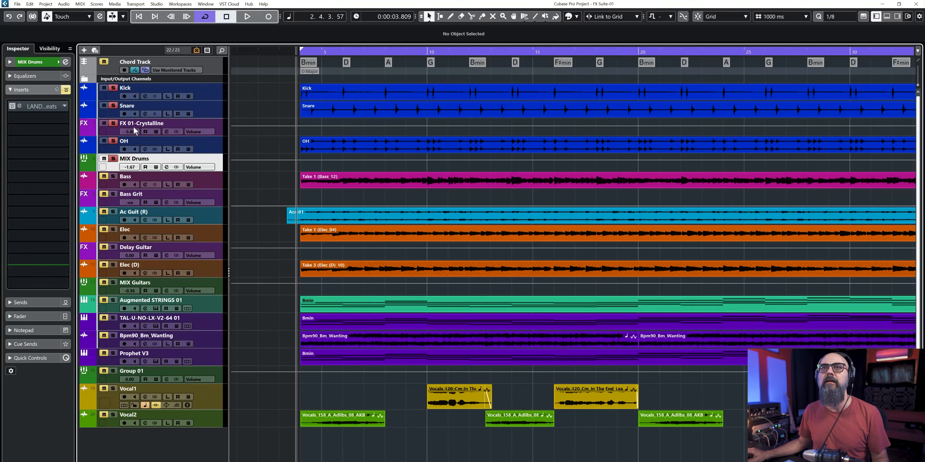
{"action": "left_click", "coordinate": [20, 108]}
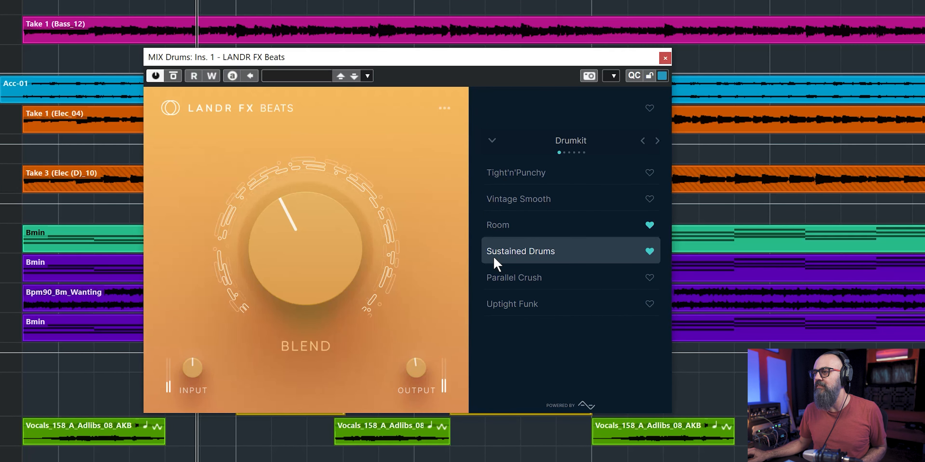
Step: Try Blend at 100% on the MIX Drums Sustained Drums preset, set it to 35%, and compare bypassed and active playback
{"action": "mouse_move", "coordinate": [319, 256]}
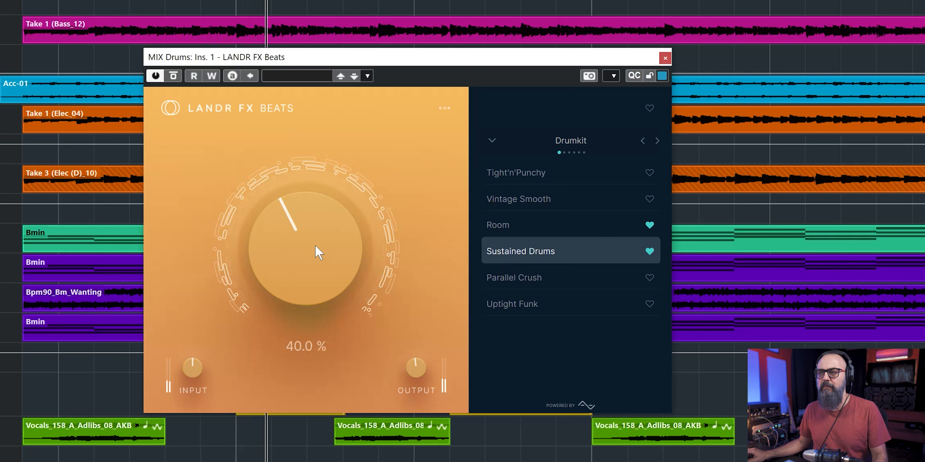
{"action": "scroll", "coordinate": [319, 253], "scroll_direction": "up", "scroll_amount": 3}
{"action": "scroll", "coordinate": [318, 252], "scroll_direction": "up", "scroll_amount": 1}
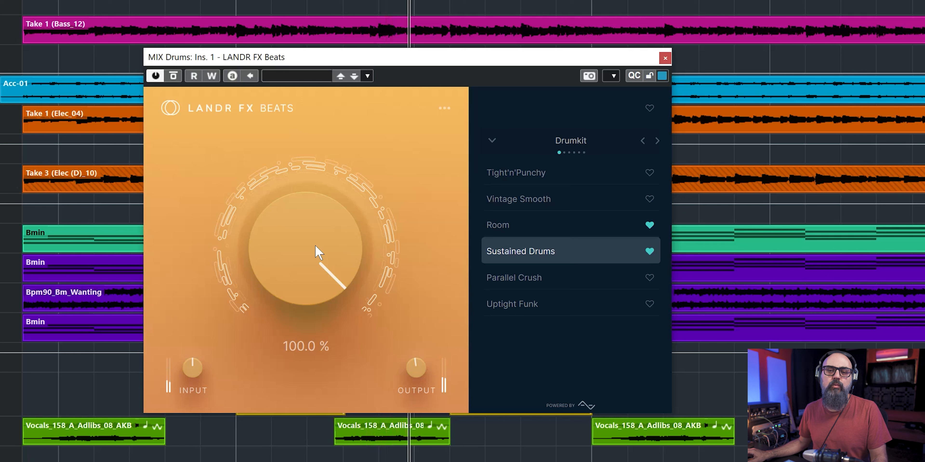
{"action": "scroll", "coordinate": [318, 252], "scroll_direction": "down", "scroll_amount": 1}
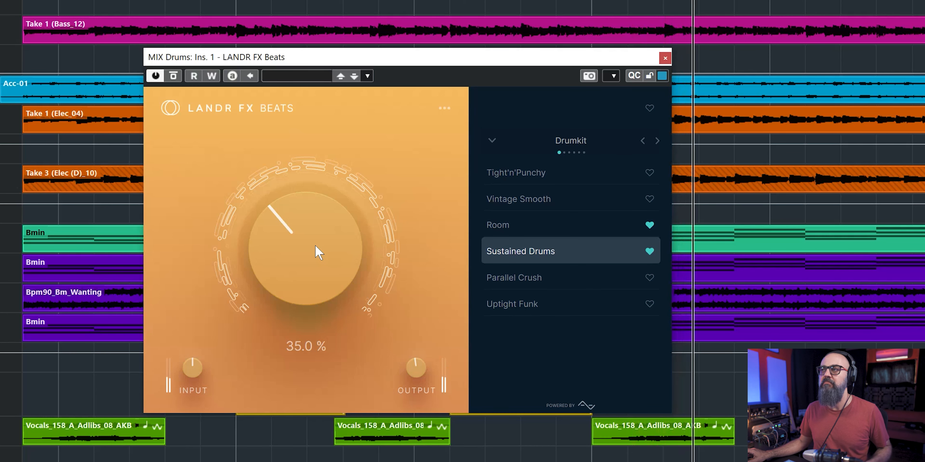
{"action": "left_click", "coordinate": [173, 76]}
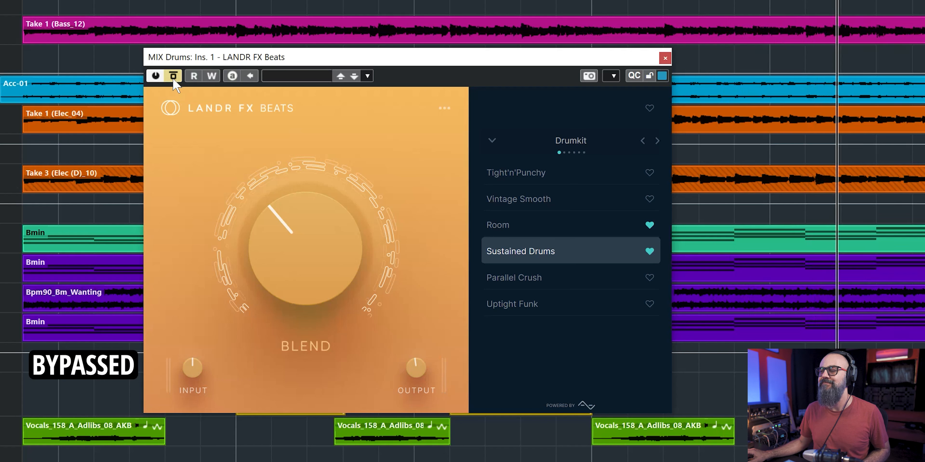
{"action": "left_click", "coordinate": [173, 76]}
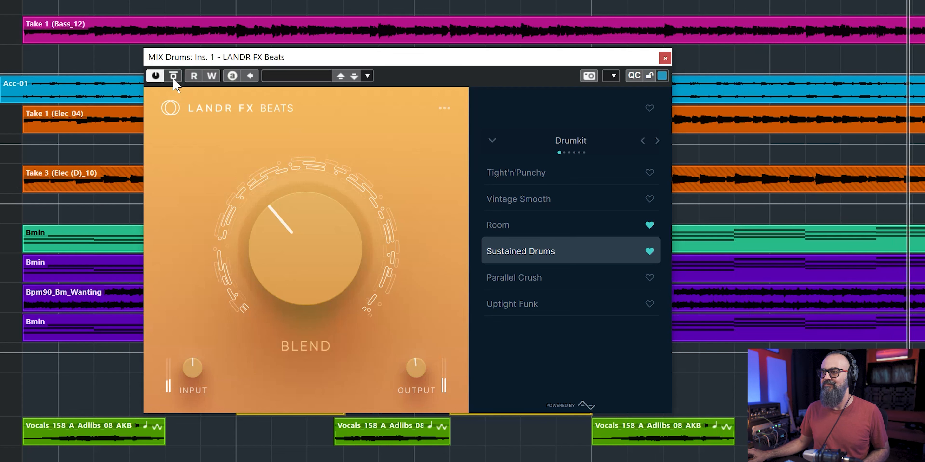
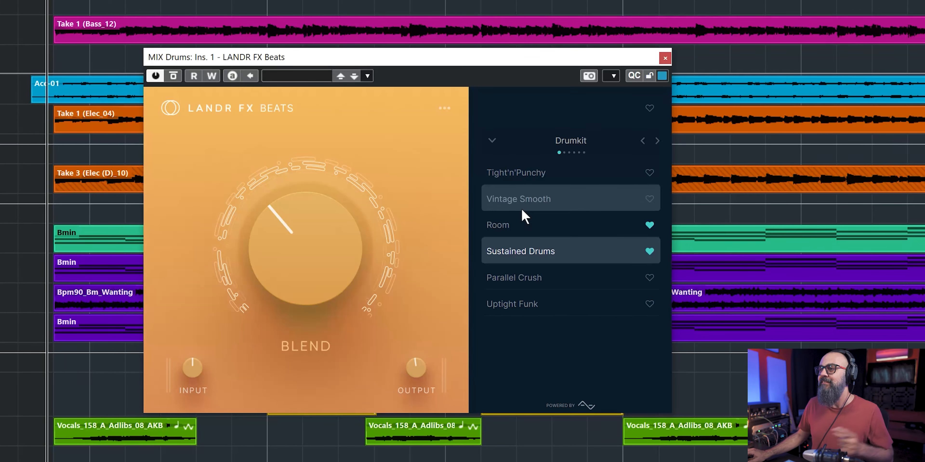
Step: Try the Room preset on MIX Drums at 70% Blend, compare bypassed and active playback, and lower Blend to 55%
{"action": "left_click", "coordinate": [524, 223]}
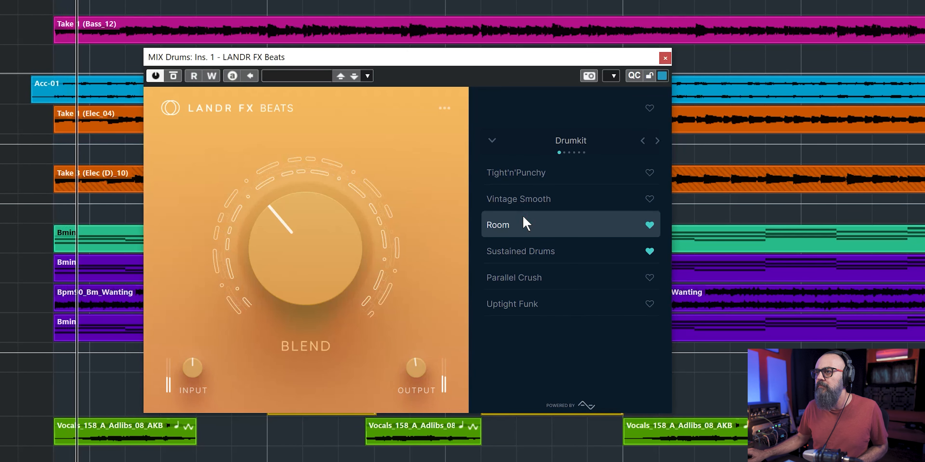
{"action": "mouse_move", "coordinate": [343, 248]}
{"action": "scroll", "coordinate": [343, 248], "scroll_direction": "up", "scroll_amount": 7}
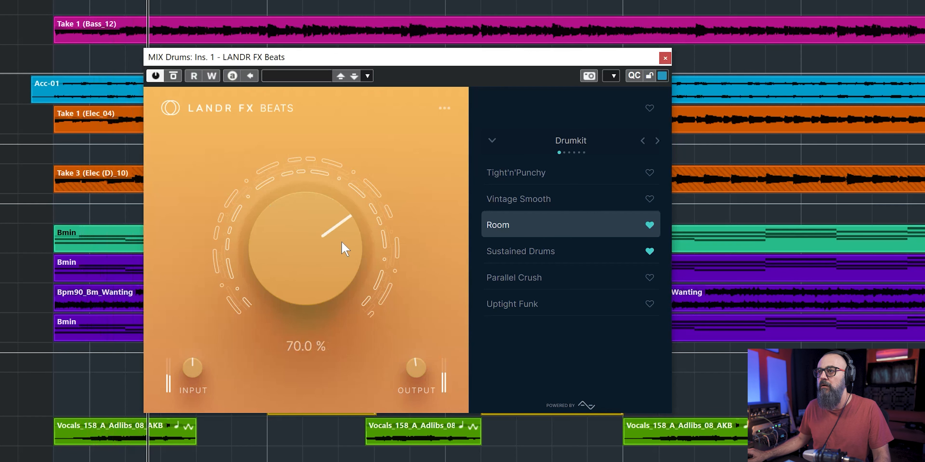
{"action": "left_click", "coordinate": [173, 76]}
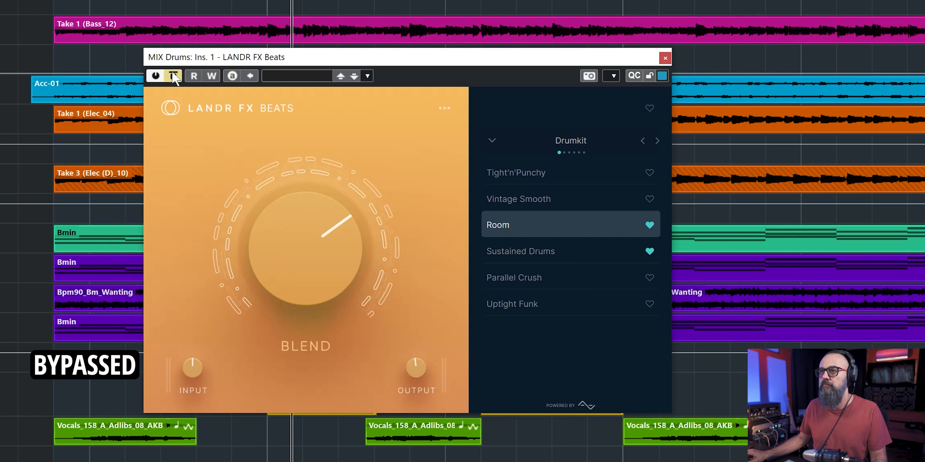
{"action": "left_click", "coordinate": [174, 76]}
{"action": "scroll", "coordinate": [324, 228], "scroll_direction": "down", "scroll_amount": 4}
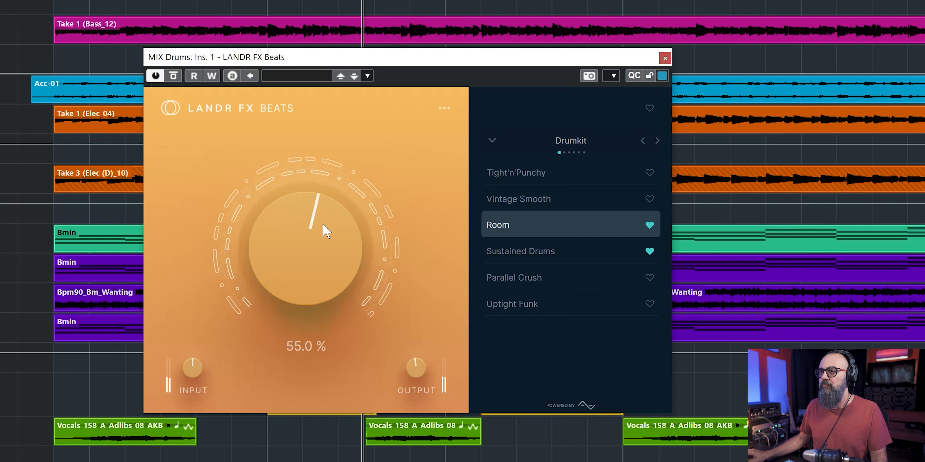
Step: Alternate between the Sustained Drums and Room presets during playback, settle on Sustained Drums with Blend at 40%, and stop playback
{"action": "left_click", "coordinate": [500, 253]}
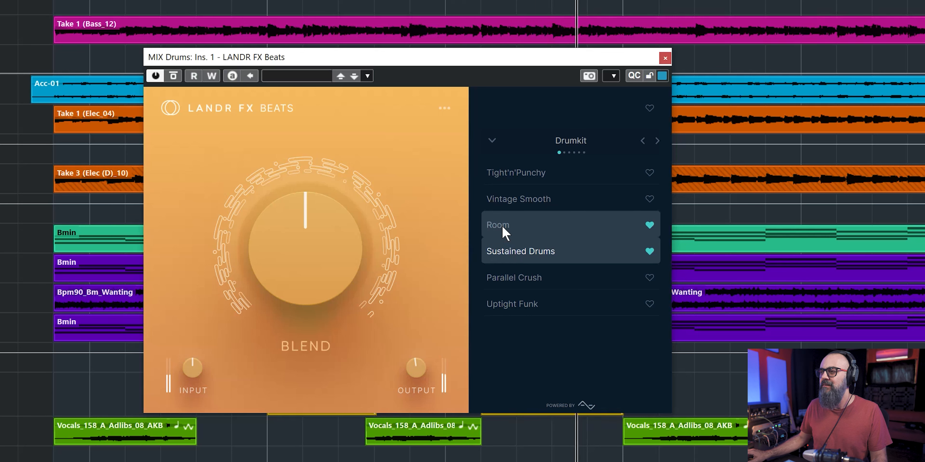
{"action": "scroll", "coordinate": [305, 228], "scroll_direction": "down", "scroll_amount": 2}
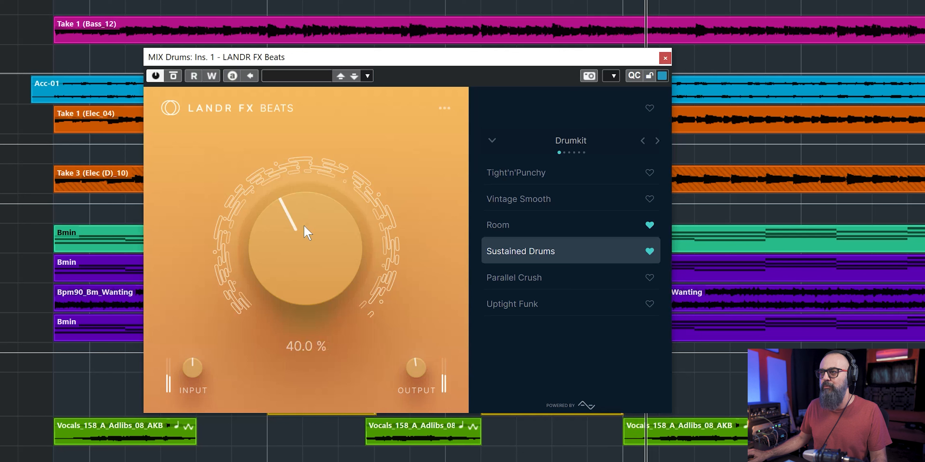
{"action": "left_click", "coordinate": [519, 231]}
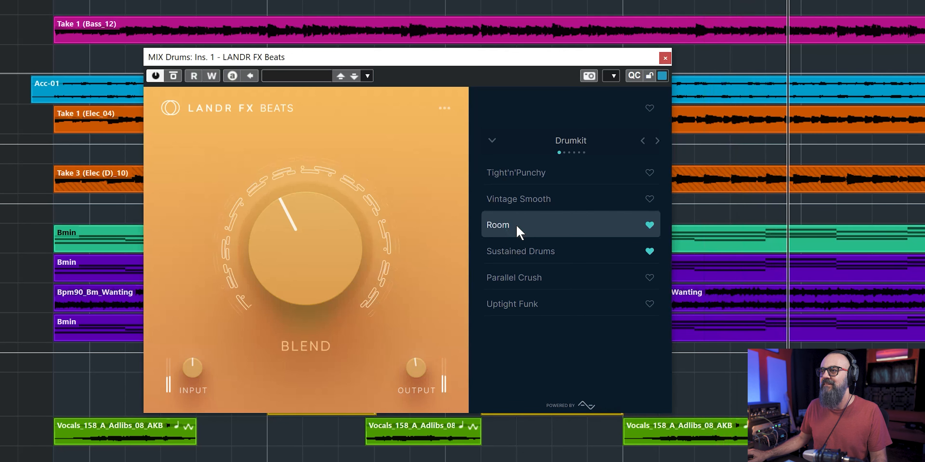
{"action": "left_click", "coordinate": [521, 253]}
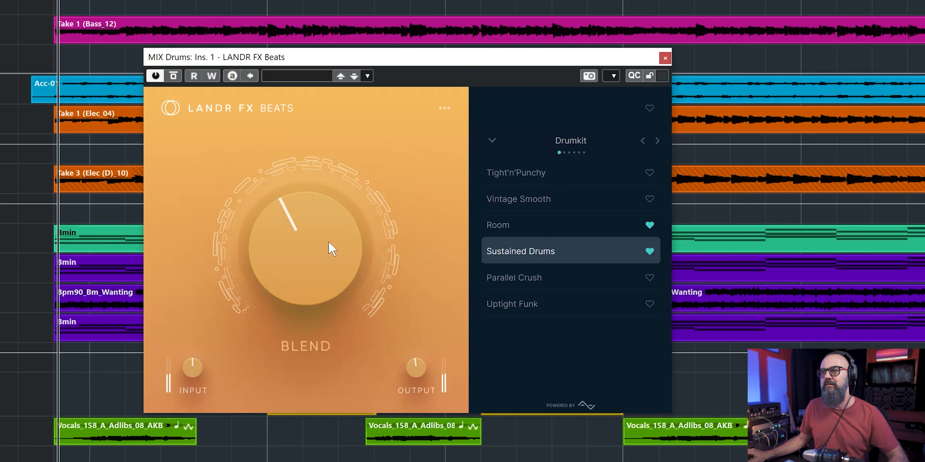
{"action": "left_click", "coordinate": [519, 235]}
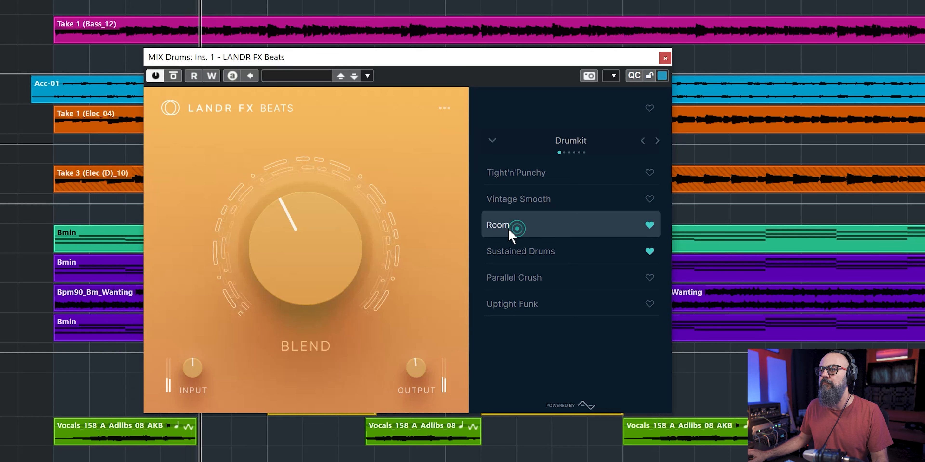
{"action": "scroll", "coordinate": [332, 262], "scroll_direction": "up", "scroll_amount": 1}
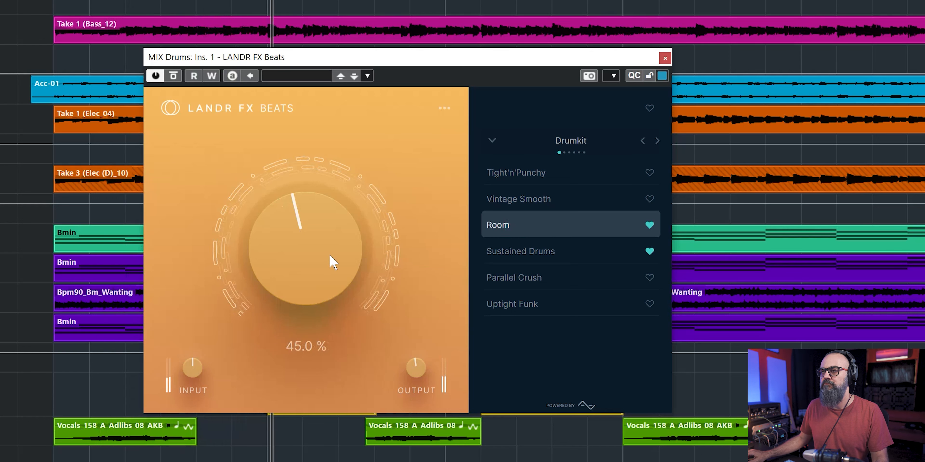
{"action": "left_click", "coordinate": [510, 256]}
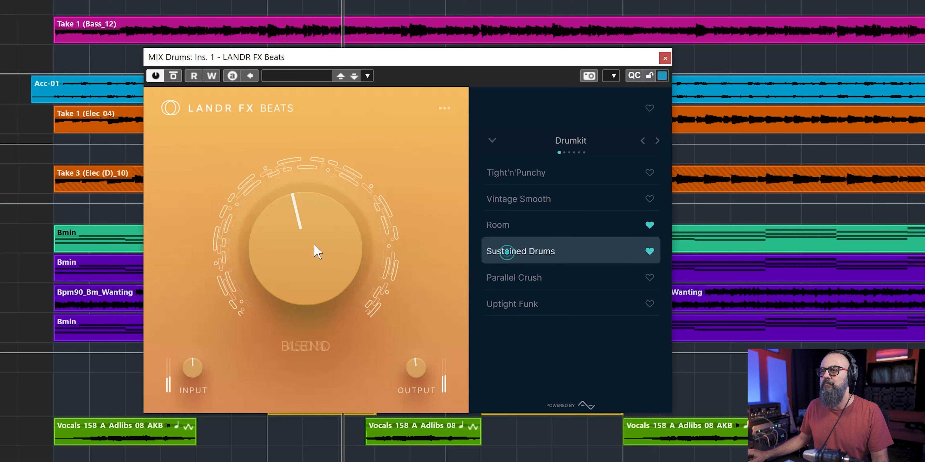
{"action": "scroll", "coordinate": [311, 244], "scroll_direction": "down", "scroll_amount": 1}
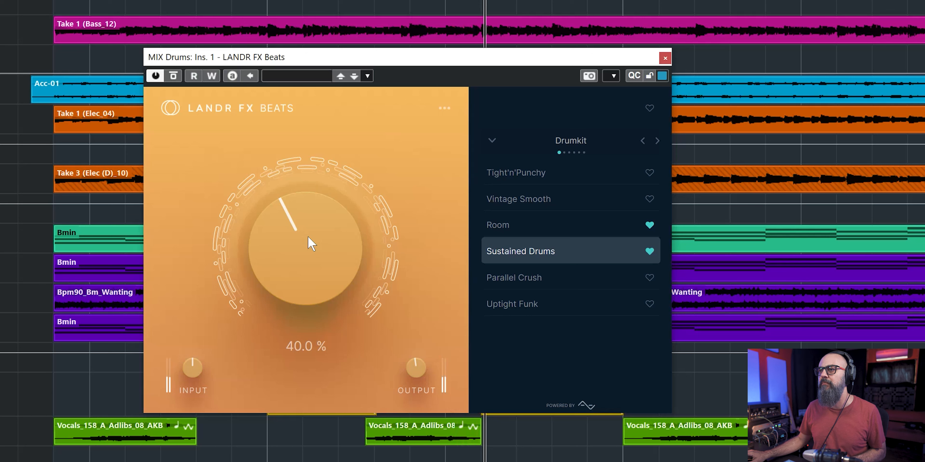
{"action": "key", "text": "space"}
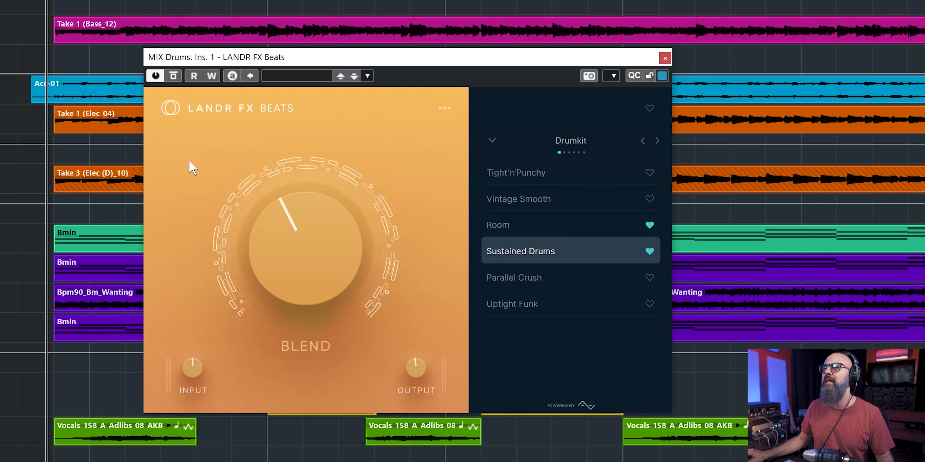
Step: Close the MIX Drums plugin window and open the LANDR FX Bass insert on the Bass track
{"action": "mouse_move", "coordinate": [363, 233]}
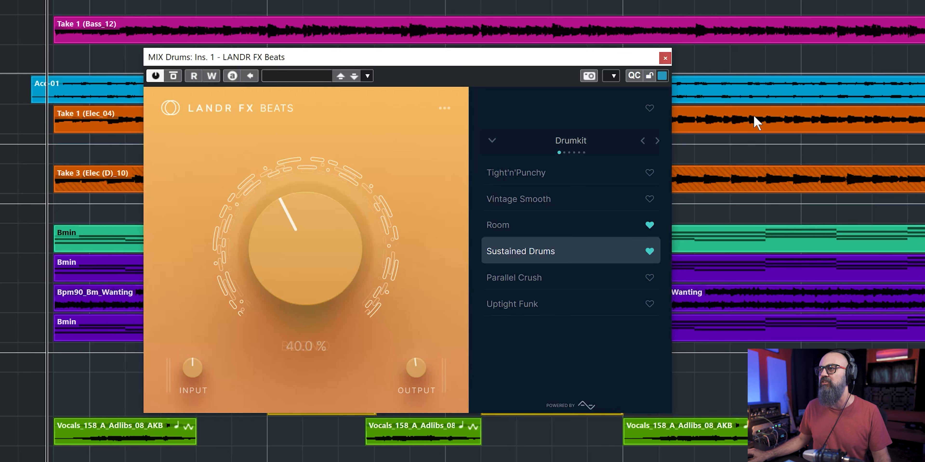
{"action": "left_click", "coordinate": [664, 58]}
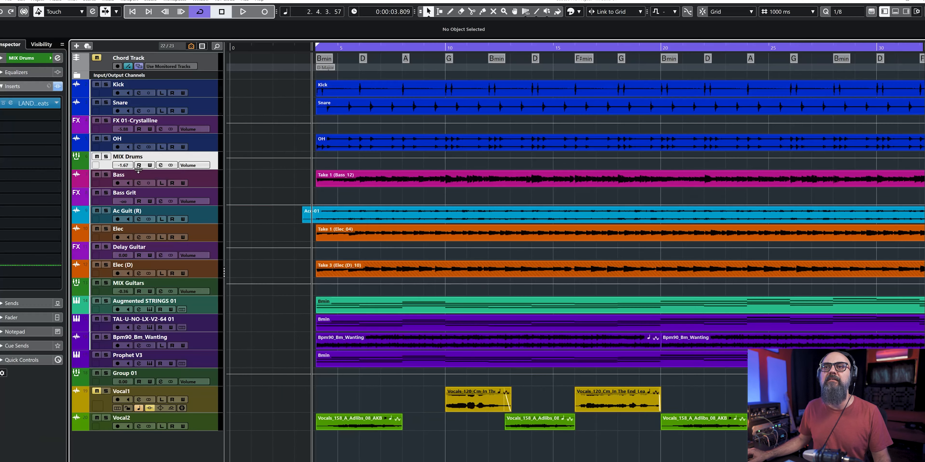
{"action": "left_click", "coordinate": [133, 175]}
{"action": "left_click", "coordinate": [11, 131]}
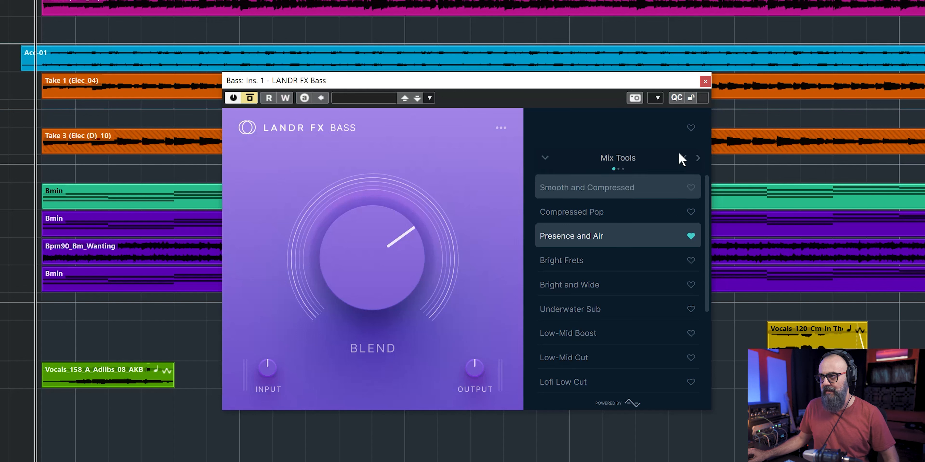
Step: Browse the LANDR FX Bass presets in the Mix Tools, Amp FX and Modulation FX categories, and return to Mix Tools
{"action": "scroll", "coordinate": [617, 252], "scroll_direction": "down", "scroll_amount": 3}
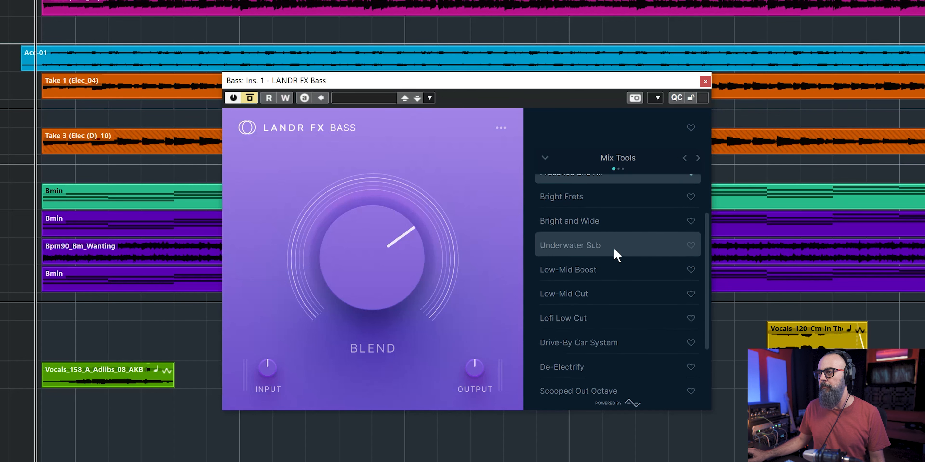
{"action": "scroll", "coordinate": [613, 251], "scroll_direction": "down", "scroll_amount": 1}
{"action": "scroll", "coordinate": [624, 240], "scroll_direction": "up", "scroll_amount": 3}
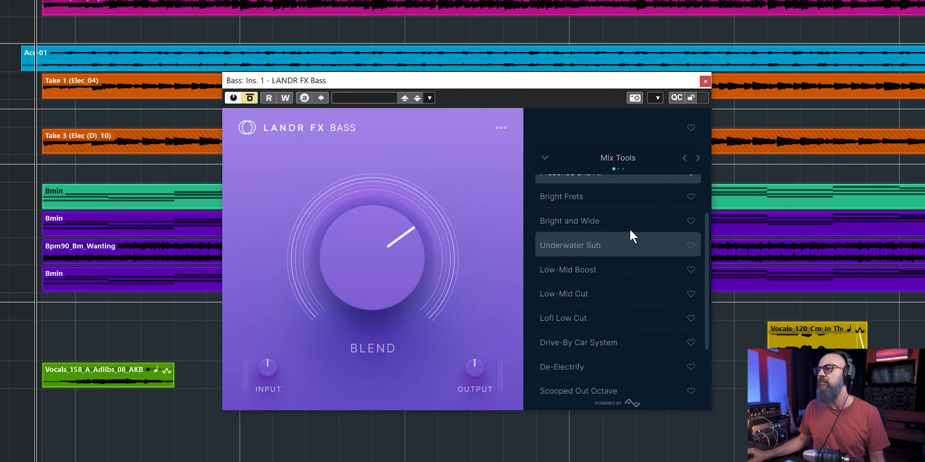
{"action": "left_click", "coordinate": [699, 158]}
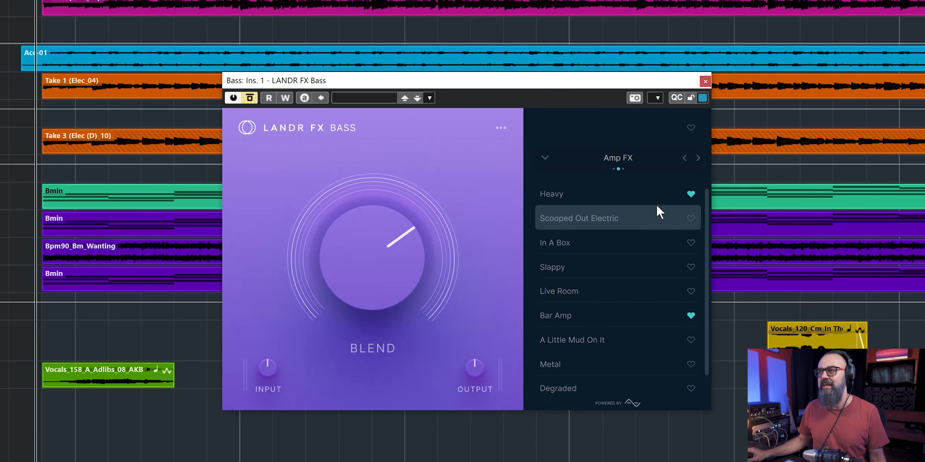
{"action": "left_click", "coordinate": [698, 158]}
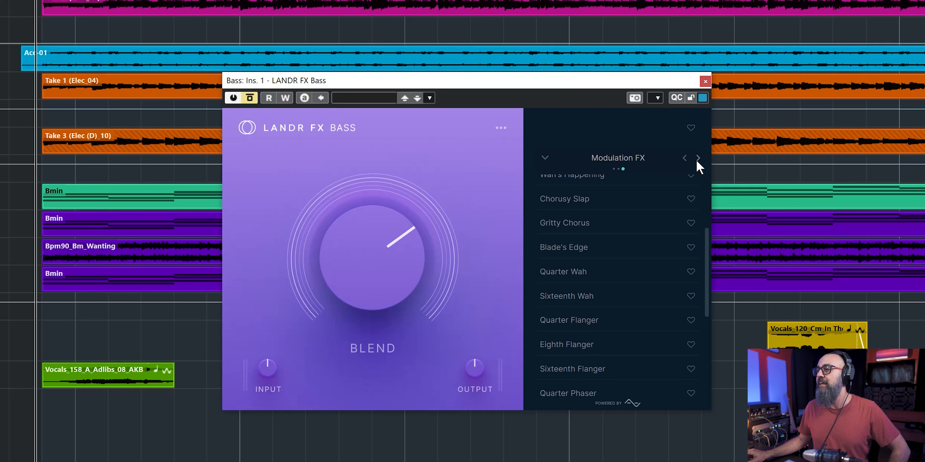
{"action": "scroll", "coordinate": [656, 244], "scroll_direction": "up", "scroll_amount": 5}
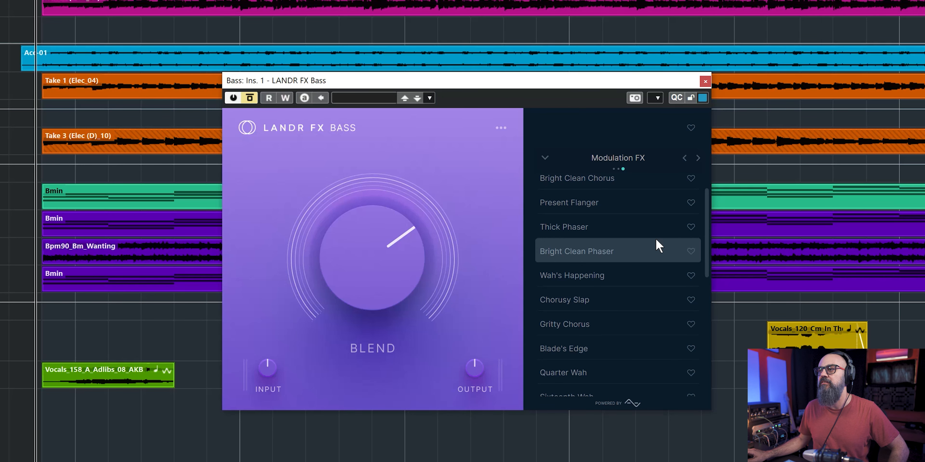
{"action": "left_click", "coordinate": [698, 158]}
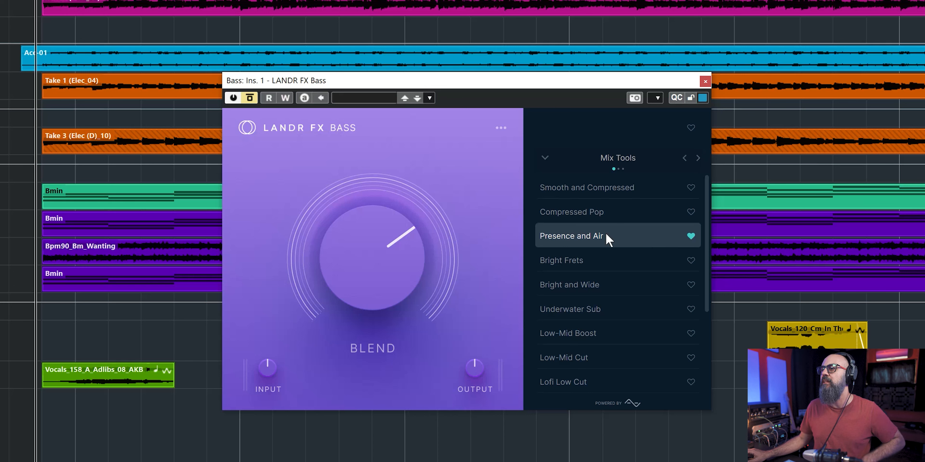
Step: Reduce Blend to 0% on the Presence and Air preset, activate LANDR FX Bass, and raise Blend to 65% during playback
{"action": "key", "text": "space"}
{"action": "left_click_drag", "start_coordinate": [355, 253], "coordinate": [356, 309]}
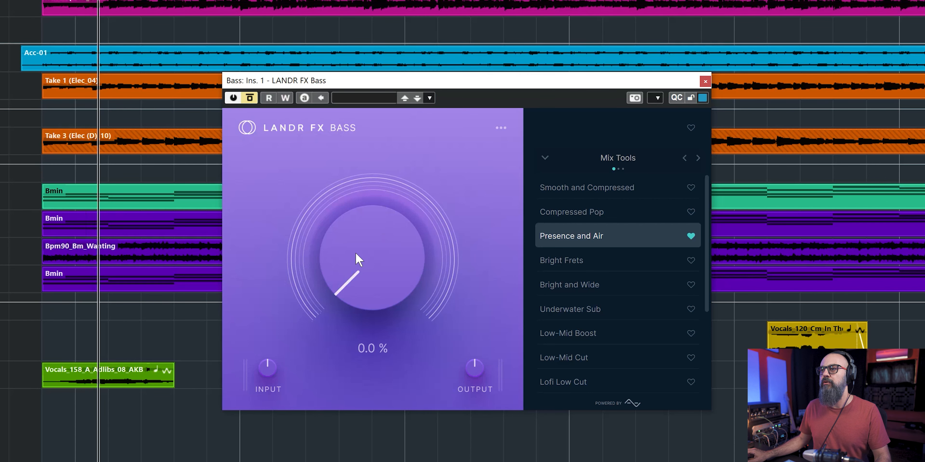
{"action": "left_click", "coordinate": [250, 97]}
{"action": "scroll", "coordinate": [374, 269], "scroll_direction": "up", "scroll_amount": 11}
{"action": "scroll", "coordinate": [374, 269], "scroll_direction": "up", "scroll_amount": 2}
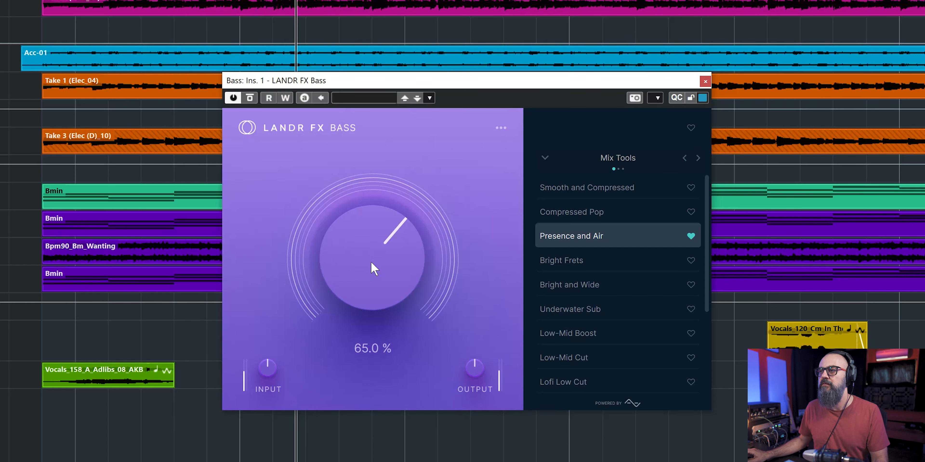
Step: Compare the Bass track with LANDR FX Bass bypassed and active over two rounds of playback
{"action": "left_click", "coordinate": [250, 97]}
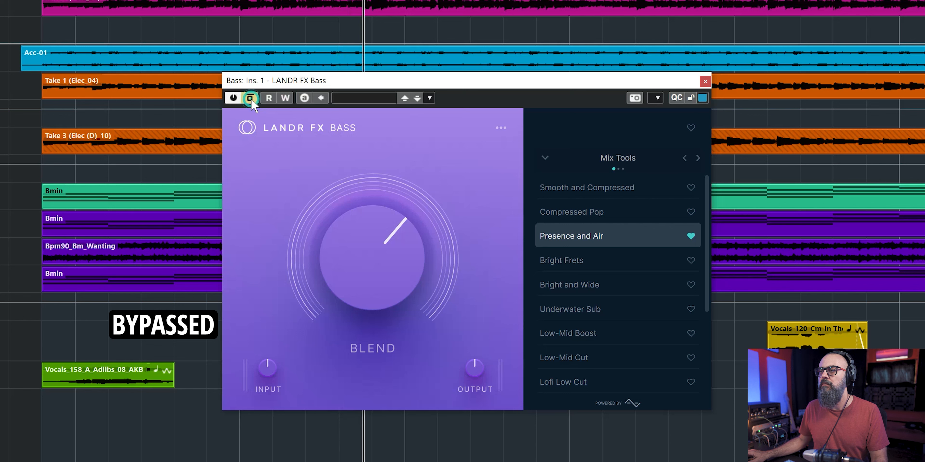
{"action": "left_click", "coordinate": [250, 97]}
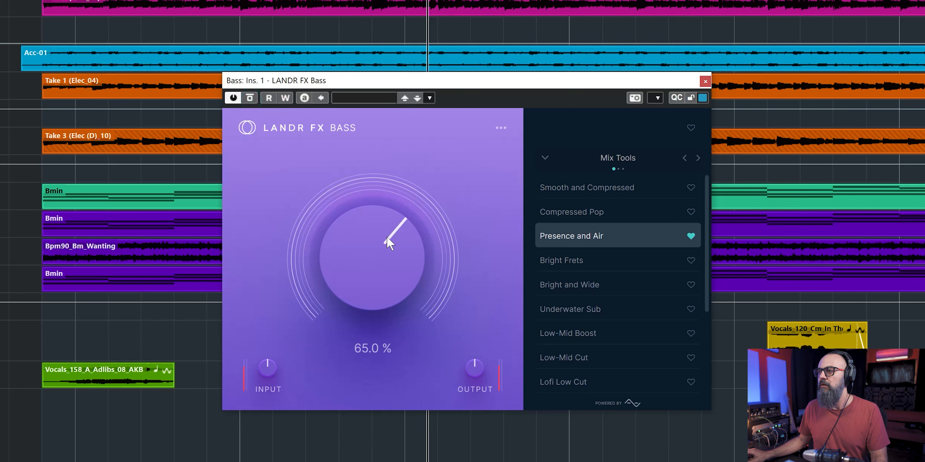
{"action": "key", "text": "space"}
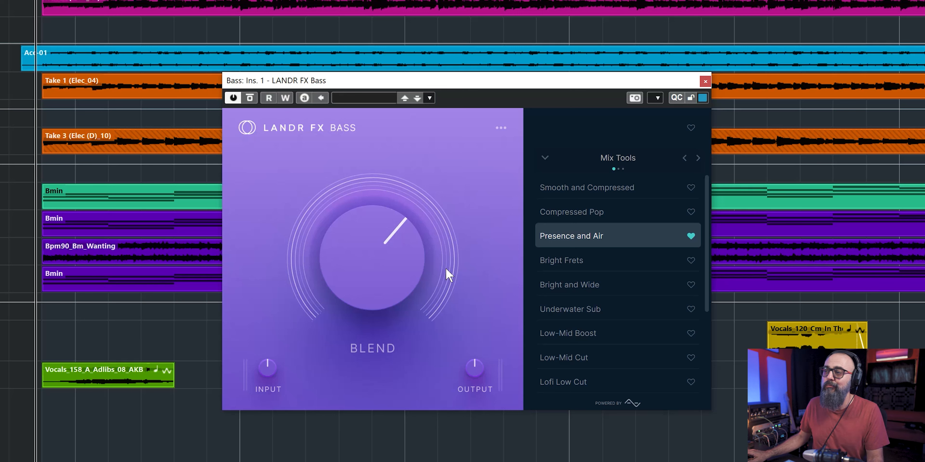
{"action": "mouse_move", "coordinate": [406, 248]}
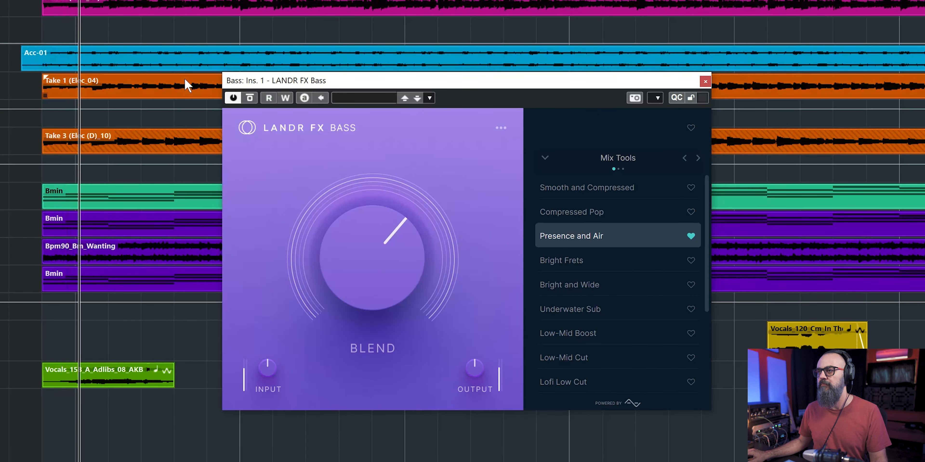
{"action": "left_click", "coordinate": [253, 103]}
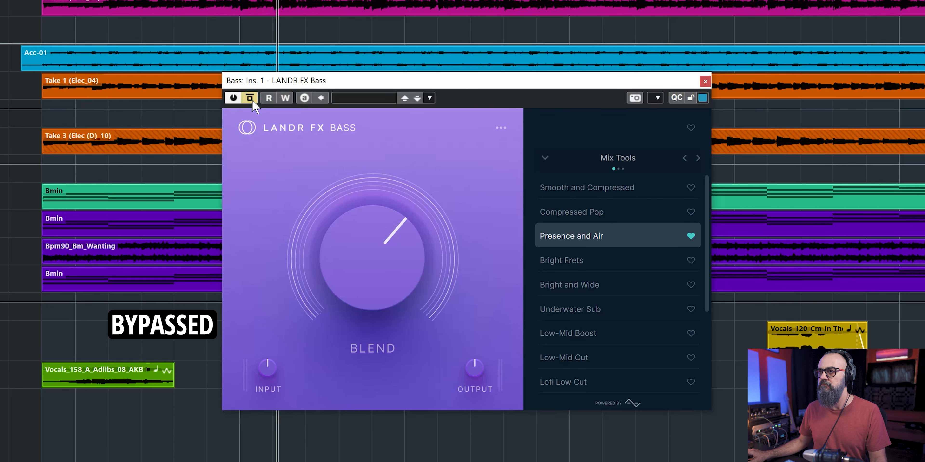
{"action": "left_click", "coordinate": [253, 104]}
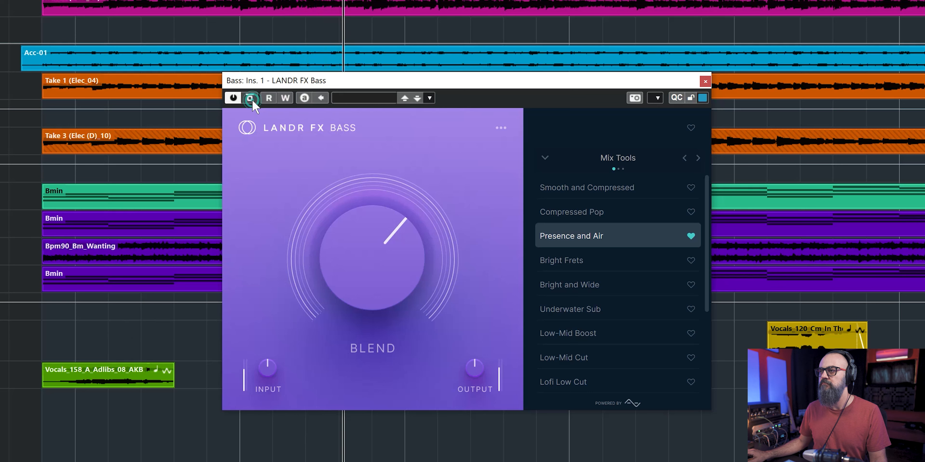
{"action": "mouse_move", "coordinate": [356, 268]}
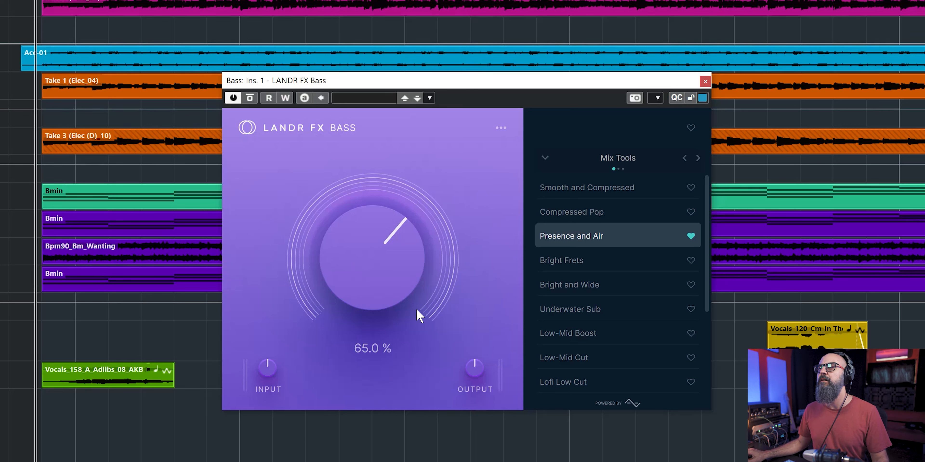
Step: Close the Bass plugin window, select the Bass Grit FX track, and open its LANDR FX Bass insert
{"action": "left_click", "coordinate": [704, 82]}
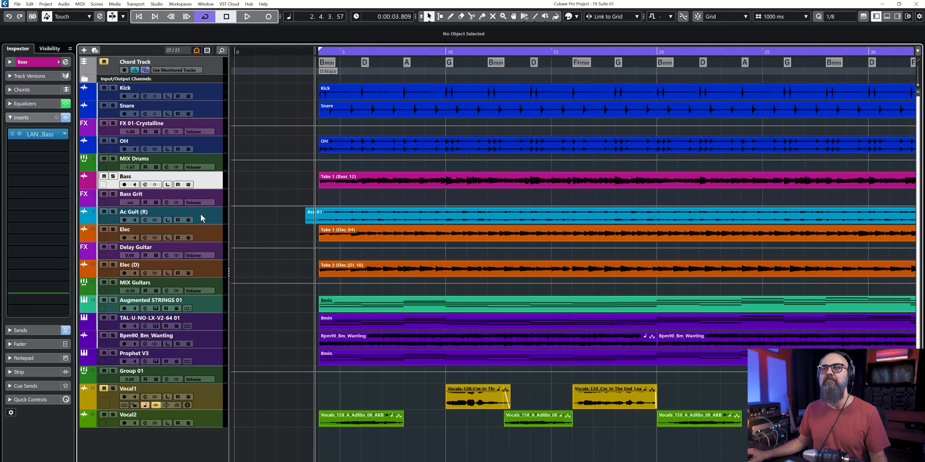
{"action": "left_click", "coordinate": [218, 200]}
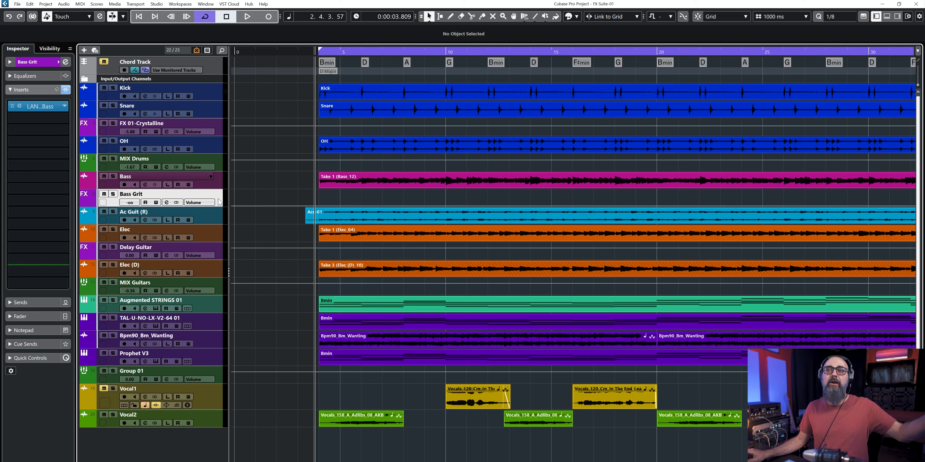
{"action": "left_click", "coordinate": [33, 109]}
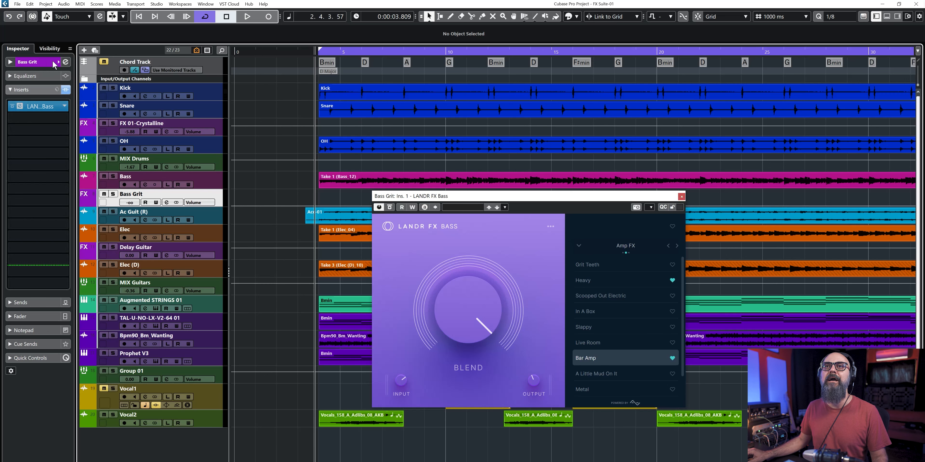
{"action": "left_click", "coordinate": [66, 62]}
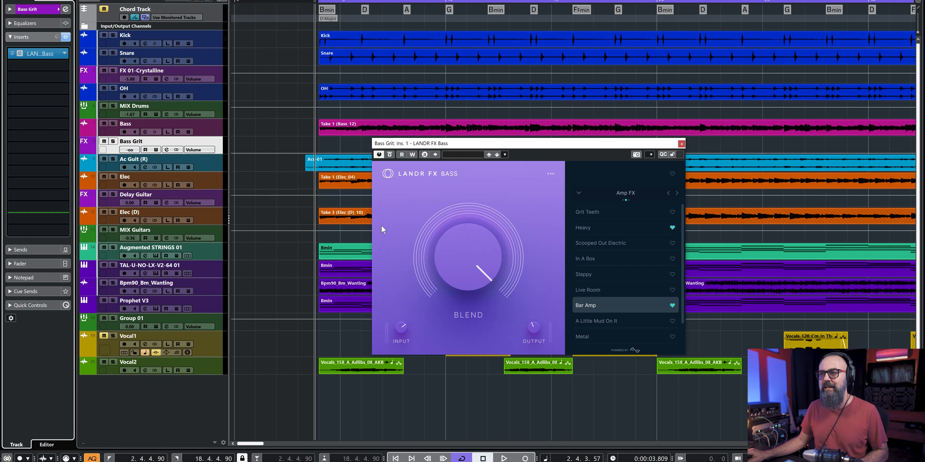
Step: Open the mixer, audition the Bass and Bass Grit channels soloed and back in the full mix, and close the Bass Grit plugin window
{"action": "mouse_move", "coordinate": [481, 280]}
{"action": "key", "text": "F3"}
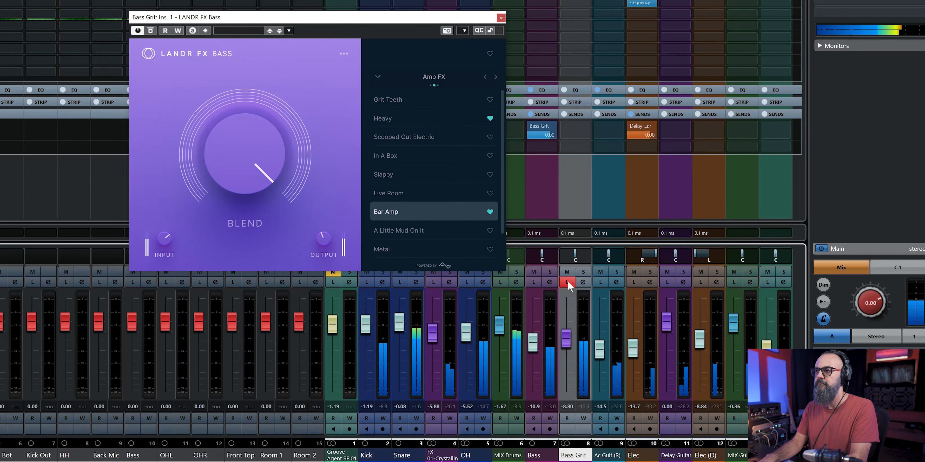
{"action": "left_click", "coordinate": [567, 281]}
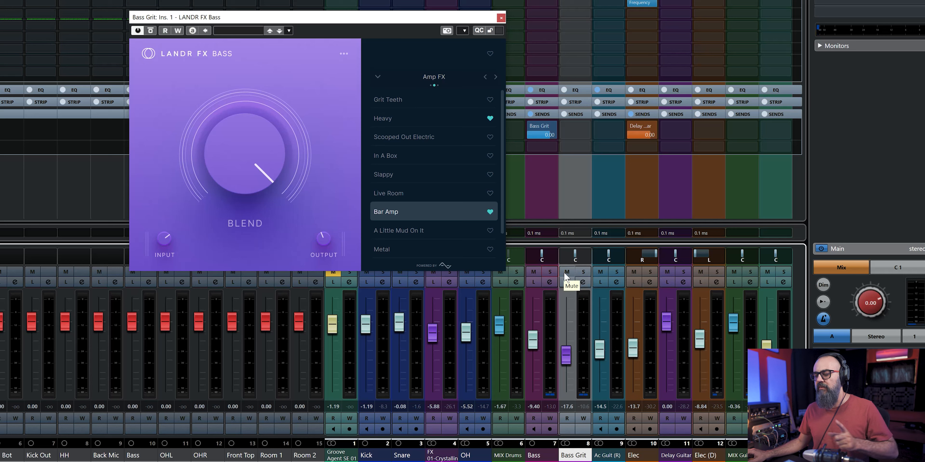
{"action": "left_click", "coordinate": [551, 273]}
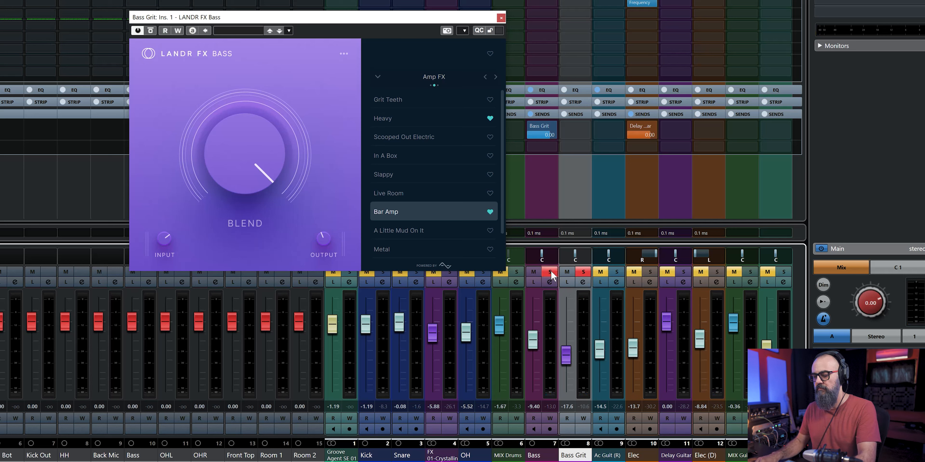
{"action": "key", "text": "space"}
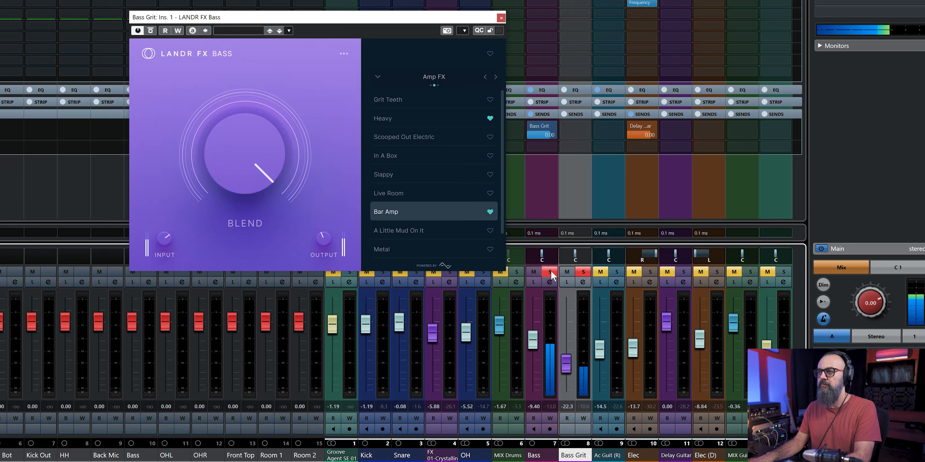
{"action": "left_click", "coordinate": [550, 272]}
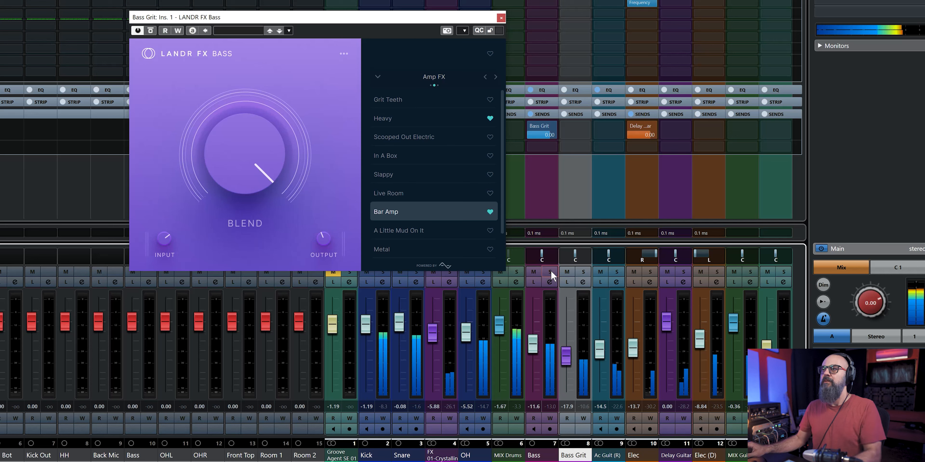
{"action": "left_click", "coordinate": [501, 18]}
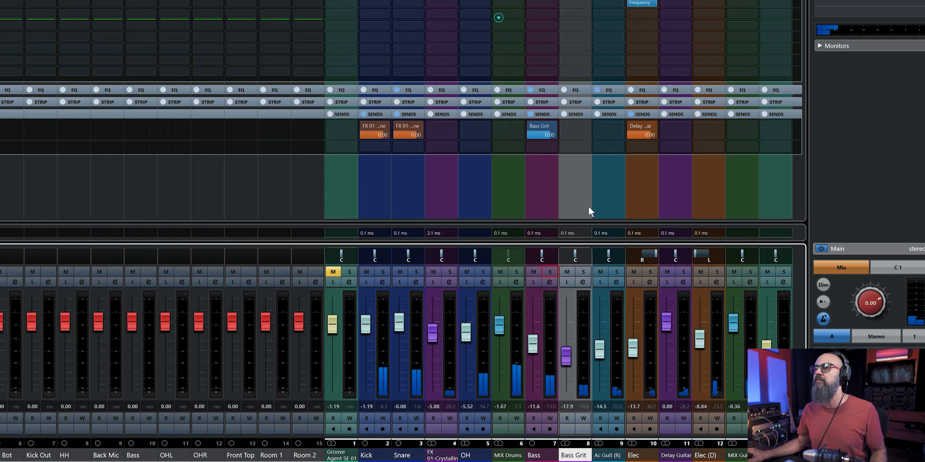
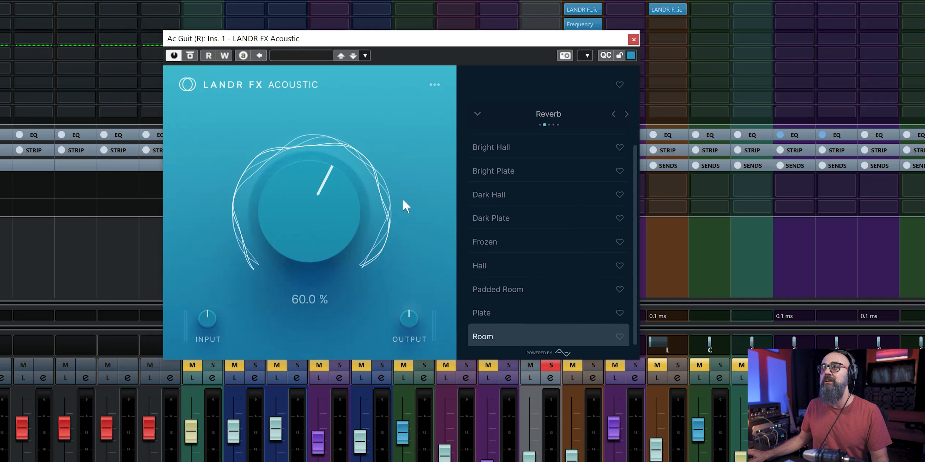
Step: Load the Parallel SatComp preset from the FX category of LANDR FX Acoustic and unsolo the Ac Guit (R) channel
{"action": "double_click", "coordinate": [626, 113]}
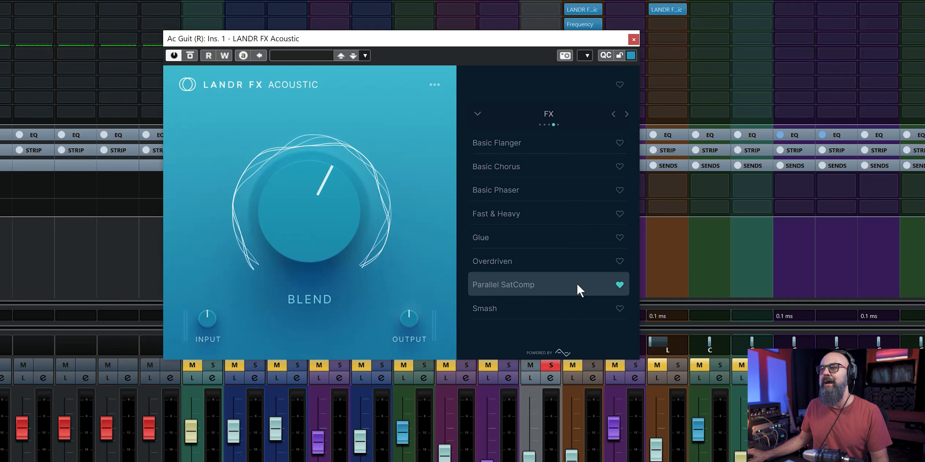
{"action": "left_click", "coordinate": [612, 114]}
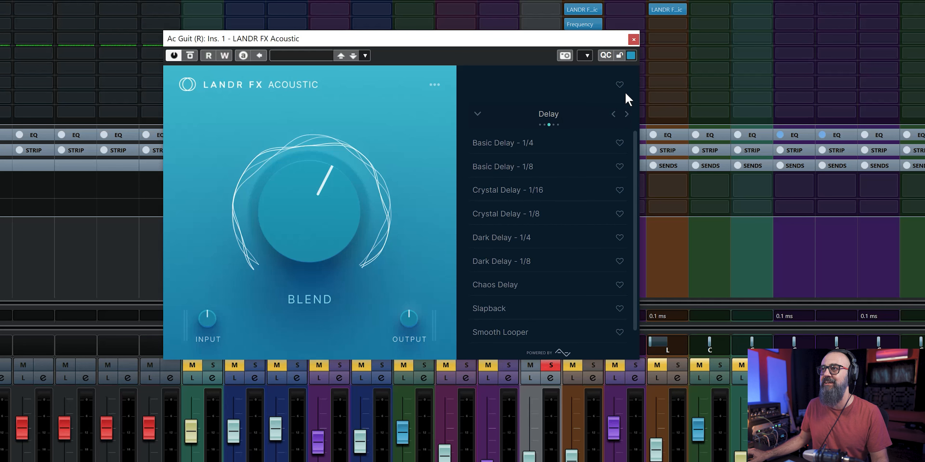
{"action": "left_click", "coordinate": [625, 115]}
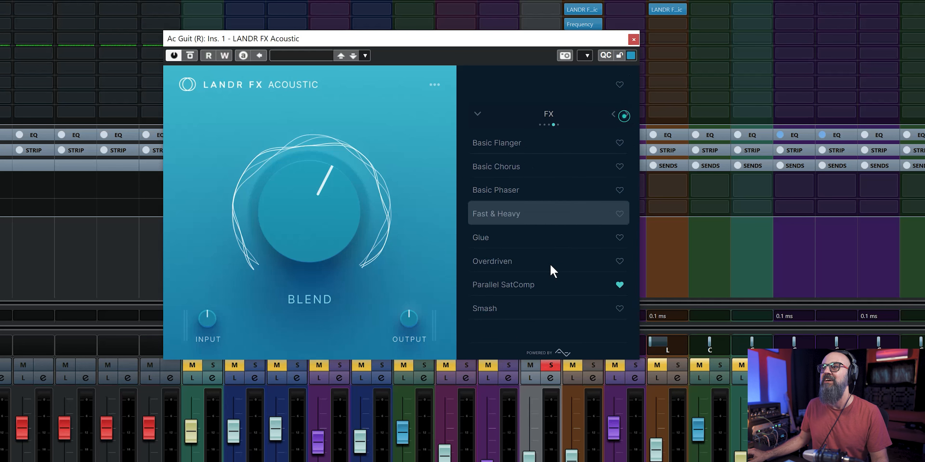
{"action": "left_click", "coordinate": [502, 288]}
{"action": "left_click", "coordinate": [551, 365]}
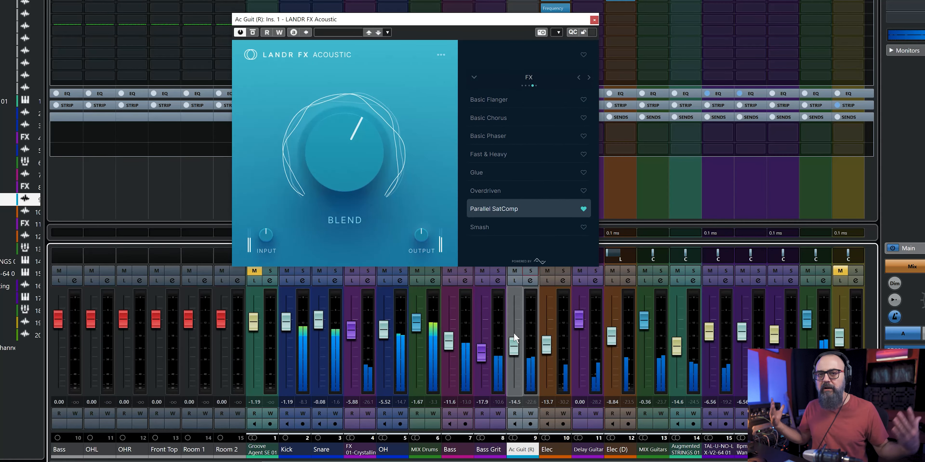
Step: Compare the full mix with LANDR FX Acoustic bypassed and active on Ac Guit (R), and close the plugin window
{"action": "left_click", "coordinate": [252, 32]}
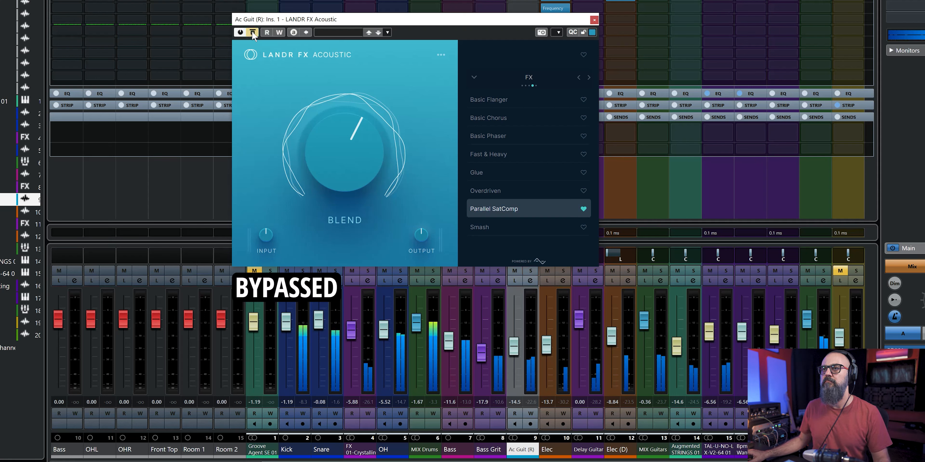
{"action": "left_click", "coordinate": [253, 32]}
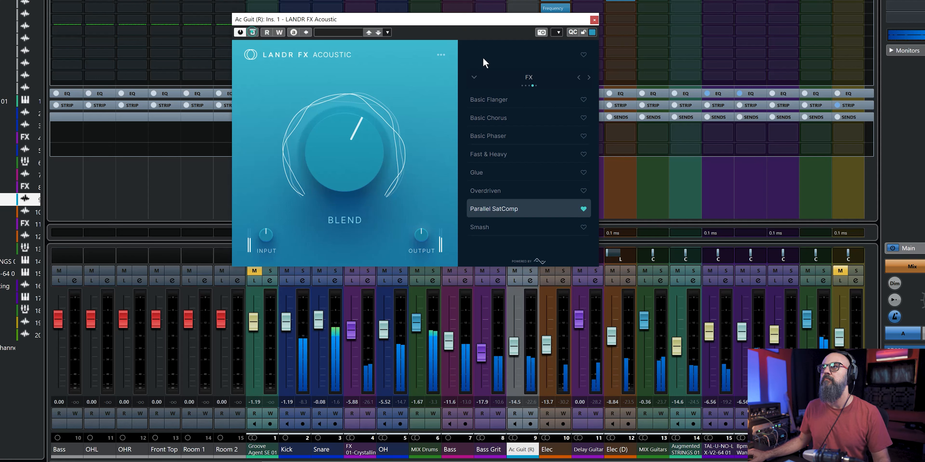
{"action": "left_click", "coordinate": [594, 20]}
Step: Solo the Elec channel and open its LANDR FX Electric insert
{"action": "left_click_drag", "start_coordinate": [615, 461], "coordinate": [641, 461]}
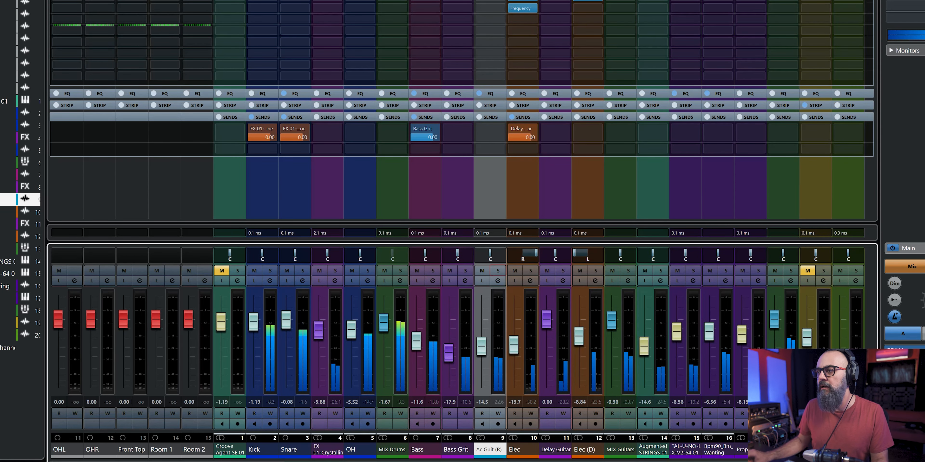
{"action": "left_click_drag", "start_coordinate": [617, 461], "coordinate": [641, 461]}
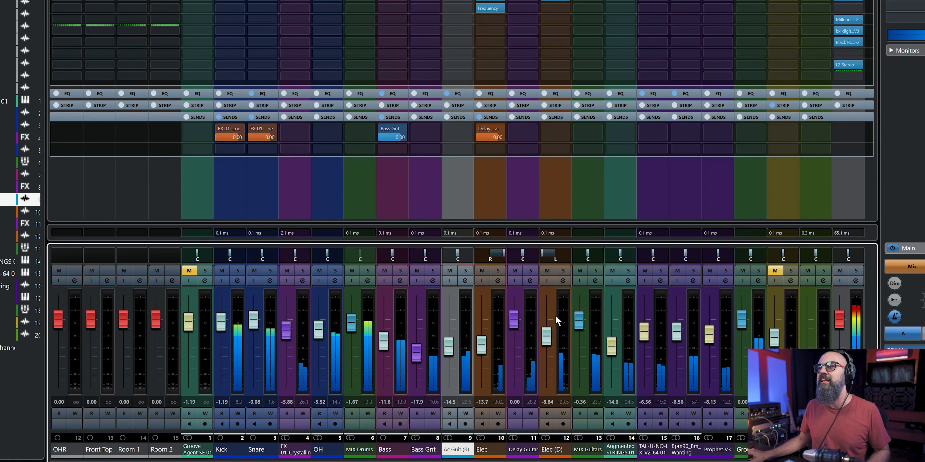
{"action": "left_click", "coordinate": [498, 271]}
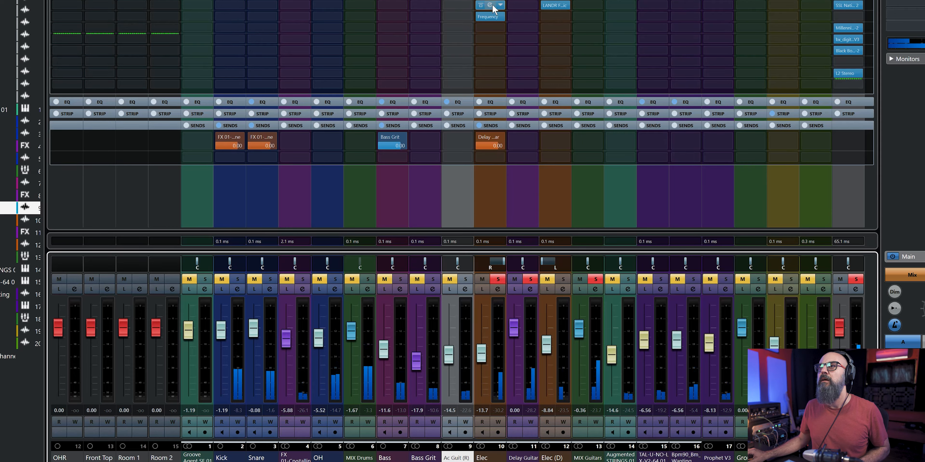
{"action": "left_click", "coordinate": [490, 6]}
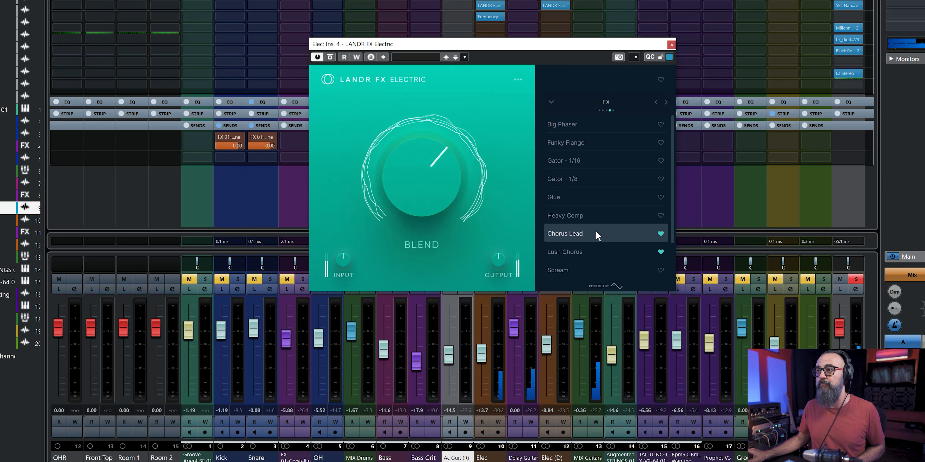
Step: Compare the Elec guitar with the Chorus Lead preset of LANDR FX Electric bypassed and active
{"action": "left_click", "coordinate": [330, 57]}
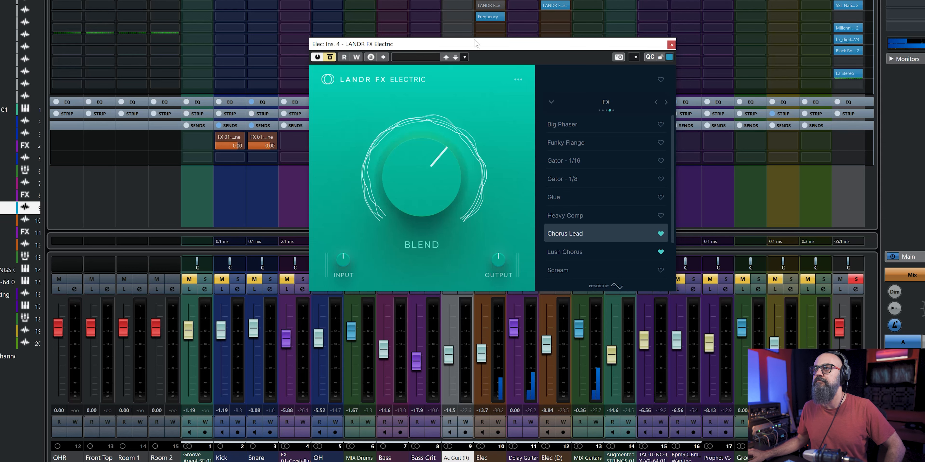
{"action": "left_click_drag", "start_coordinate": [458, 45], "coordinate": [421, 43]}
{"action": "left_click", "coordinate": [294, 56]}
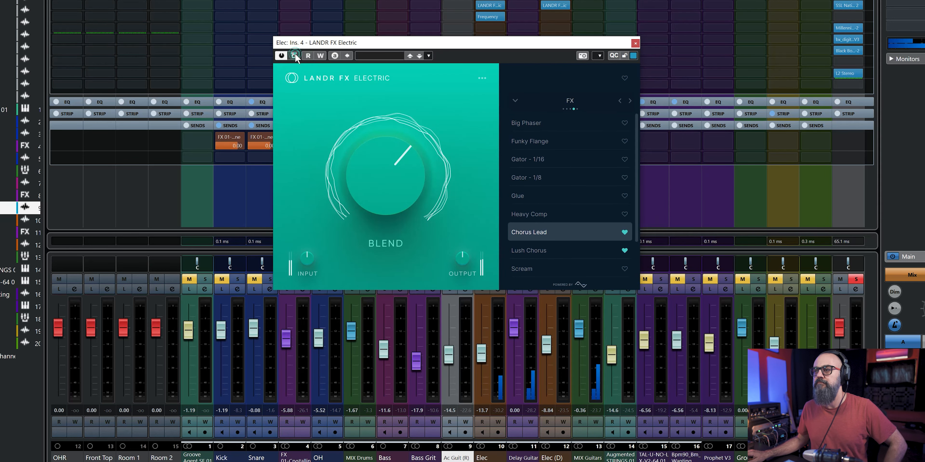
Step: Sweep Blend on the Chorus Lead preset to 0%, 100% and 90% during playback, and return it to 65%
{"action": "mouse_move", "coordinate": [396, 185]}
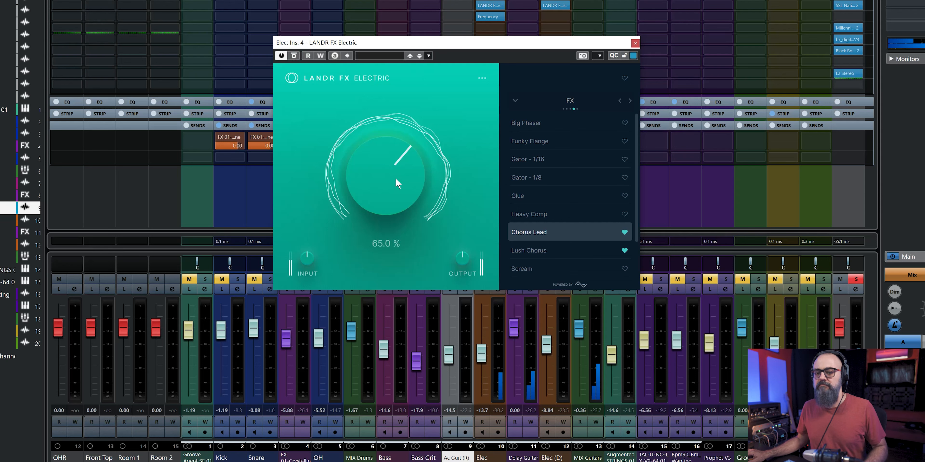
{"action": "scroll", "coordinate": [397, 183], "scroll_direction": "down", "scroll_amount": 12}
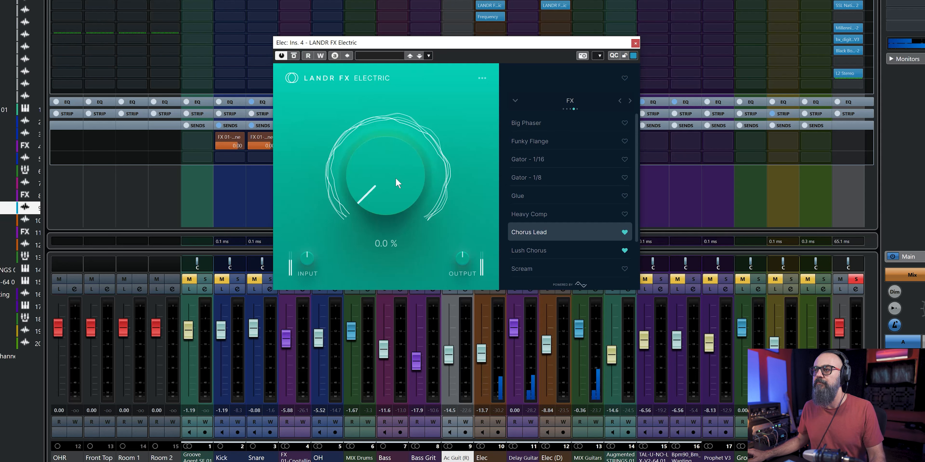
{"action": "scroll", "coordinate": [396, 179], "scroll_direction": "up", "scroll_amount": 20}
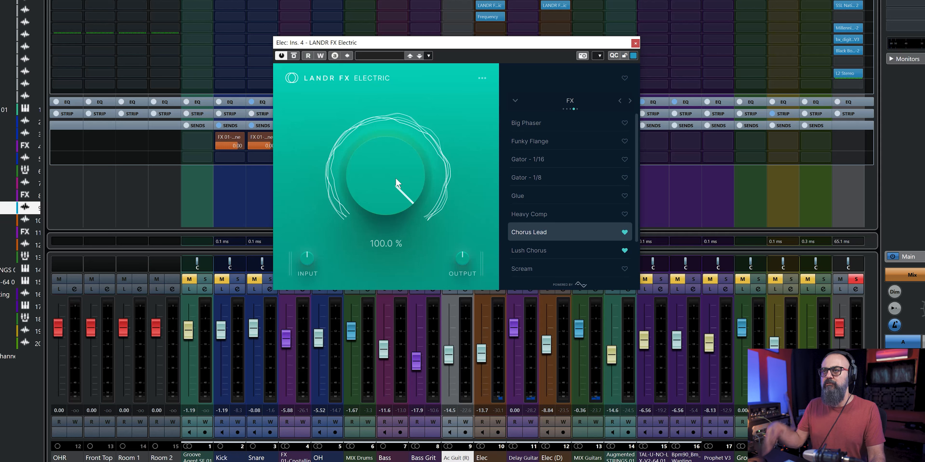
{"action": "scroll", "coordinate": [395, 179], "scroll_direction": "down", "scroll_amount": 3}
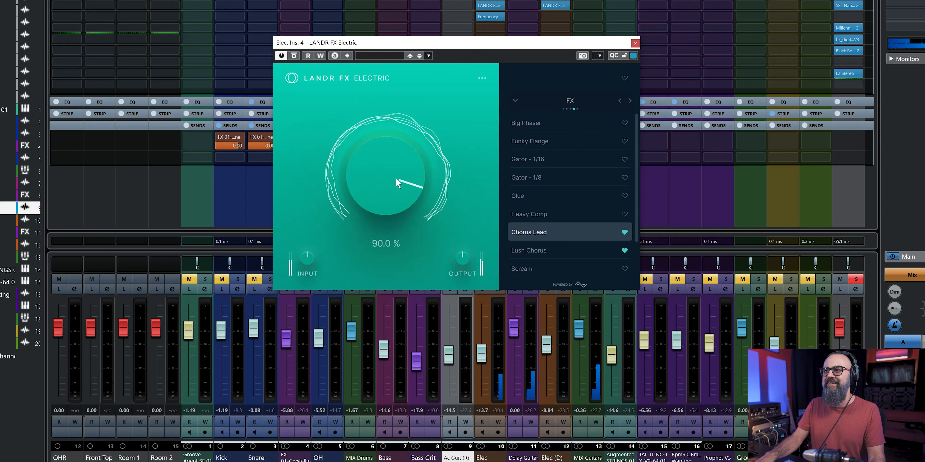
{"action": "scroll", "coordinate": [396, 182], "scroll_direction": "down", "scroll_amount": 1}
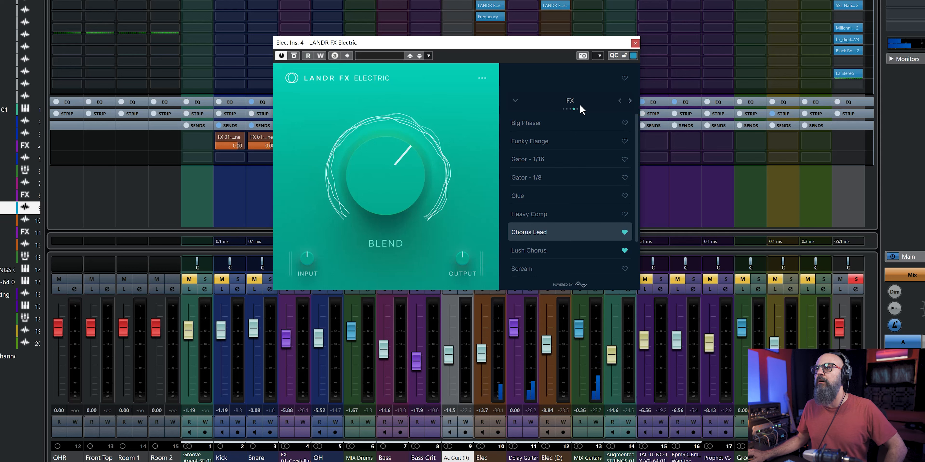
Step: Load the 70s guitar preset from the Creative category, play it, and unsolo the Delay Guitar channel
{"action": "left_click", "coordinate": [630, 101]}
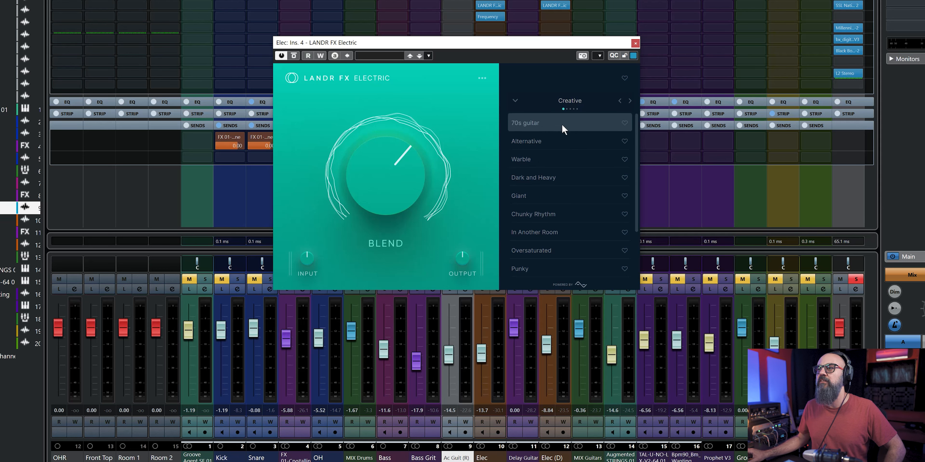
{"action": "key", "text": "space"}
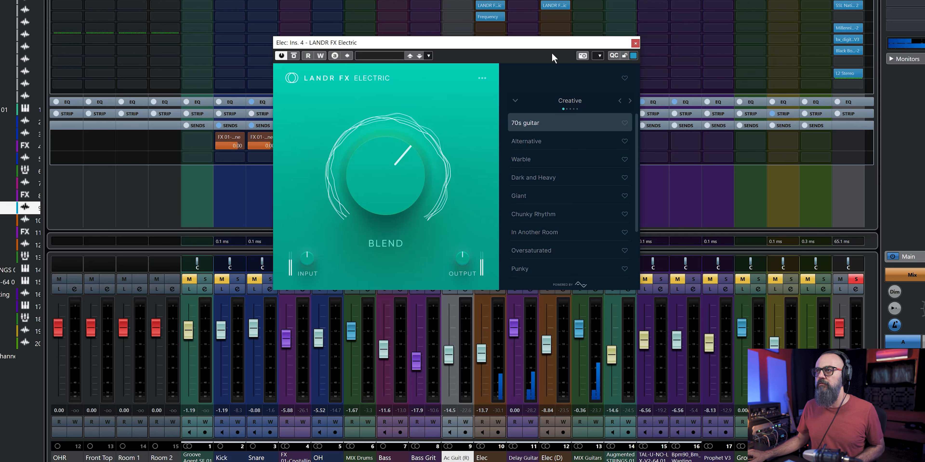
{"action": "left_click_drag", "start_coordinate": [555, 45], "coordinate": [388, 57]}
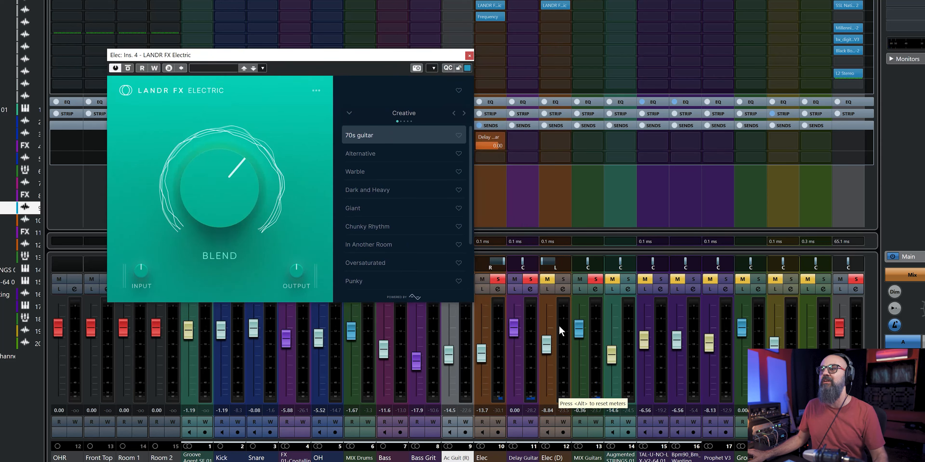
{"action": "left_click", "coordinate": [528, 280]}
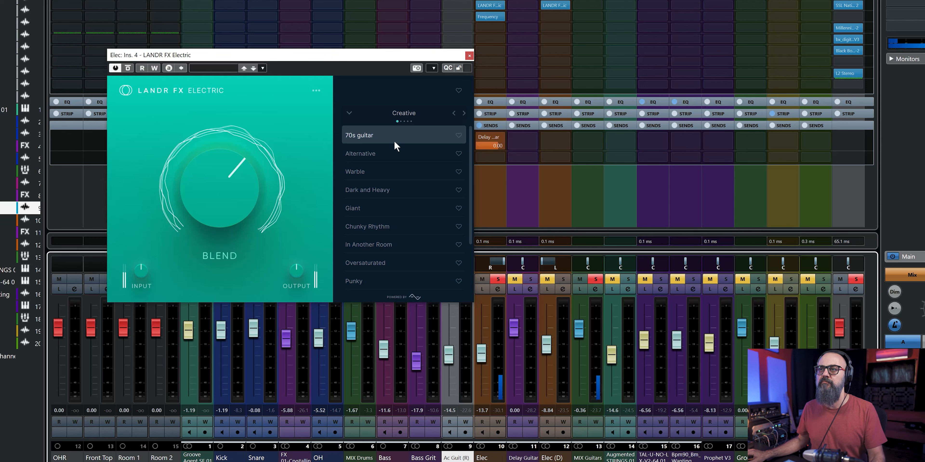
Step: Audition the Creative presets from Alternative down to In Another Room on the Elec guitar, and switch to the Reverb category
{"action": "left_click", "coordinate": [373, 155]}
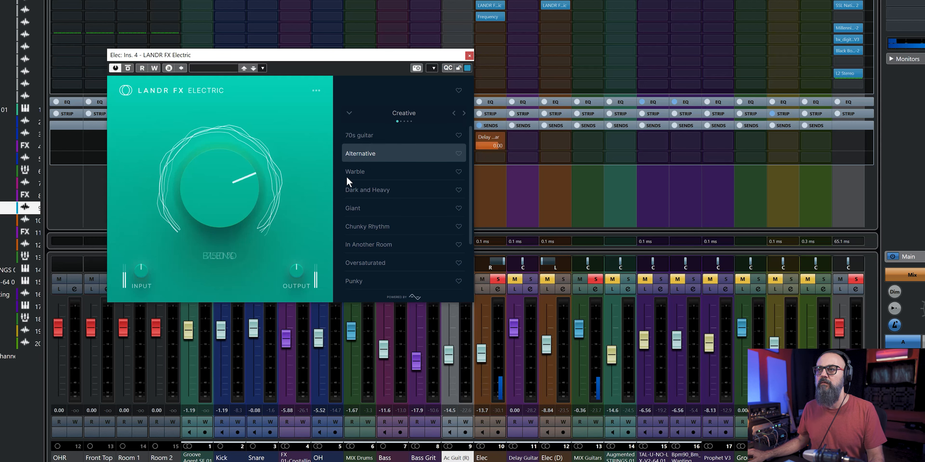
{"action": "left_click", "coordinate": [356, 166]}
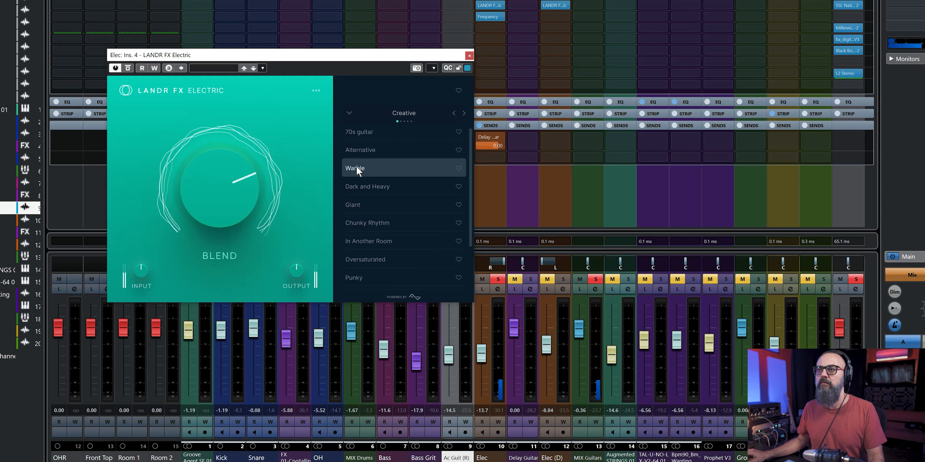
{"action": "left_click", "coordinate": [374, 184]}
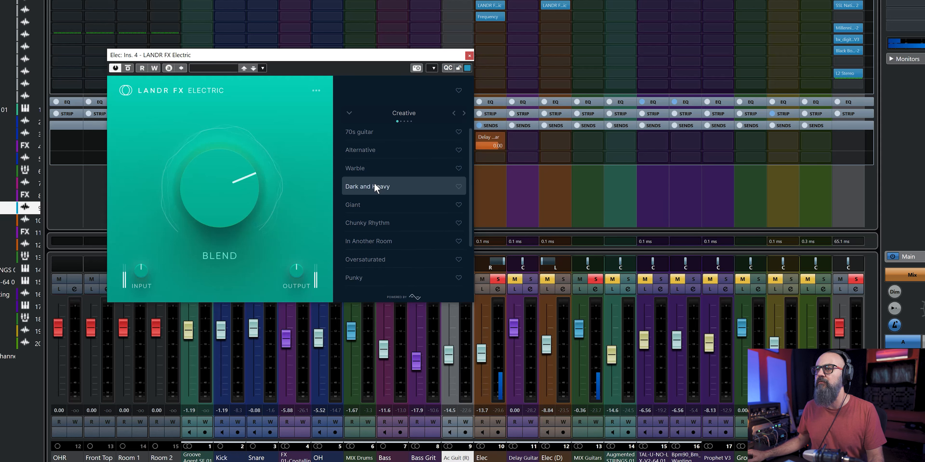
{"action": "left_click", "coordinate": [378, 203]}
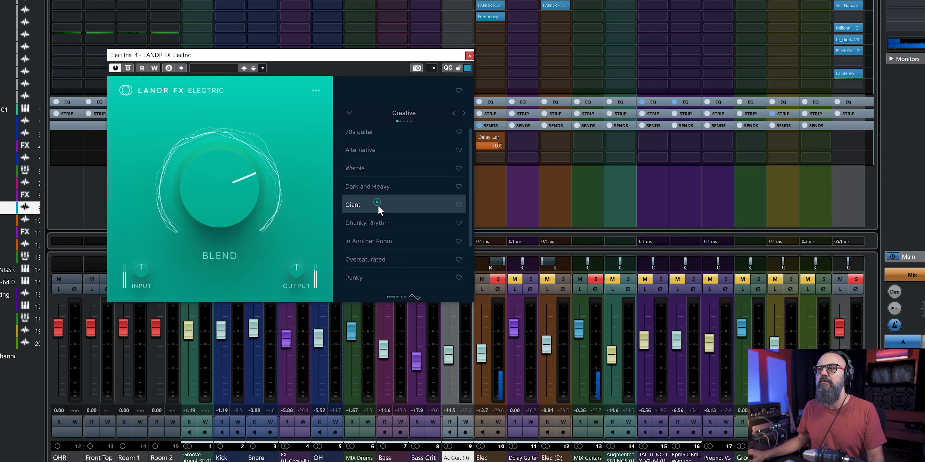
{"action": "left_click", "coordinate": [388, 223]}
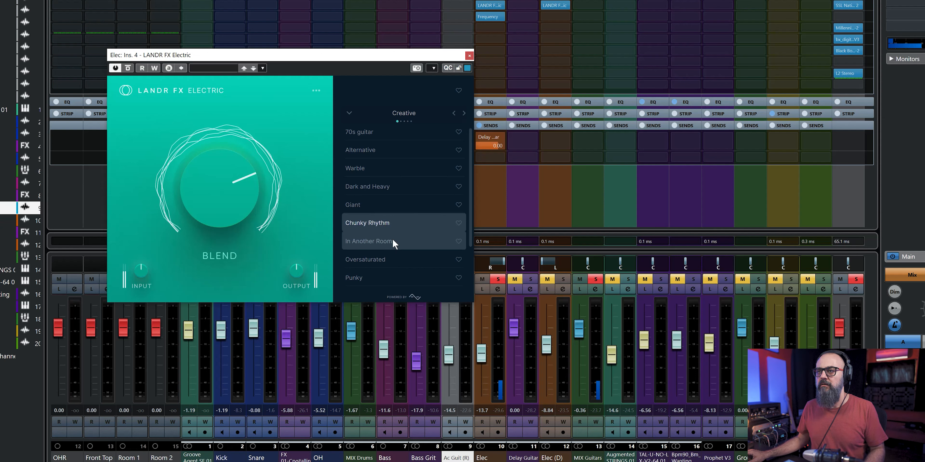
{"action": "left_click", "coordinate": [393, 241]}
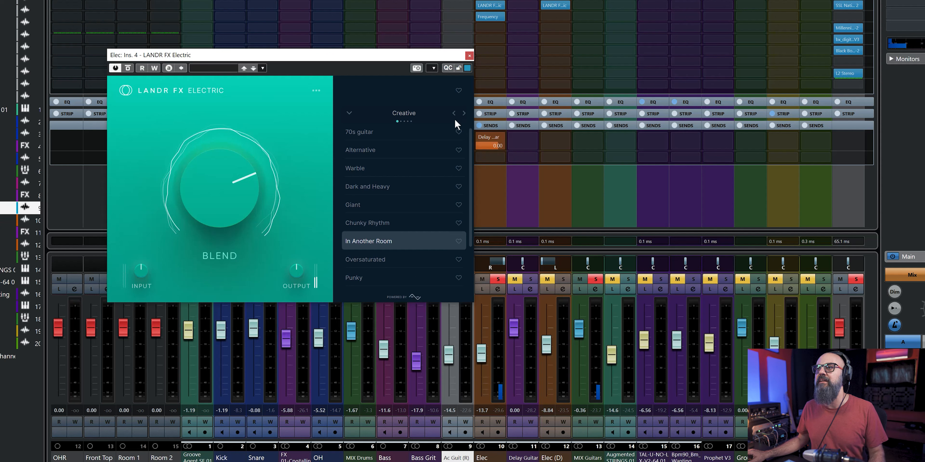
{"action": "left_click", "coordinate": [463, 113]}
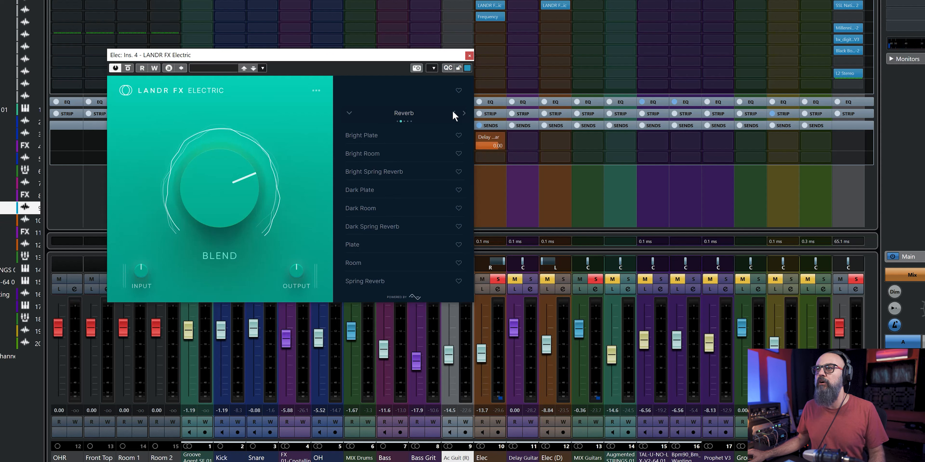
Step: Load the Chorus Lead preset from the FX category on the Elec guitar, set Blend to 65%, and close the plugin window
{"action": "left_click", "coordinate": [463, 114]}
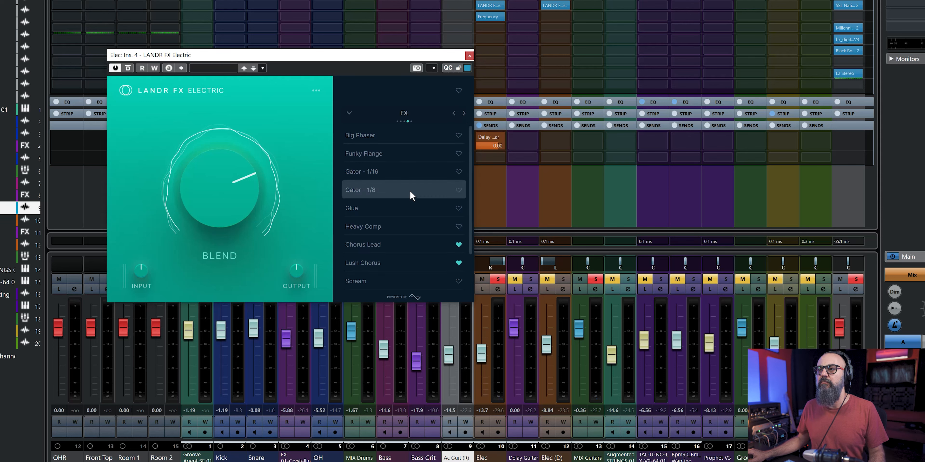
{"action": "scroll", "coordinate": [422, 182], "scroll_direction": "down", "scroll_amount": 1}
{"action": "left_click", "coordinate": [391, 235]}
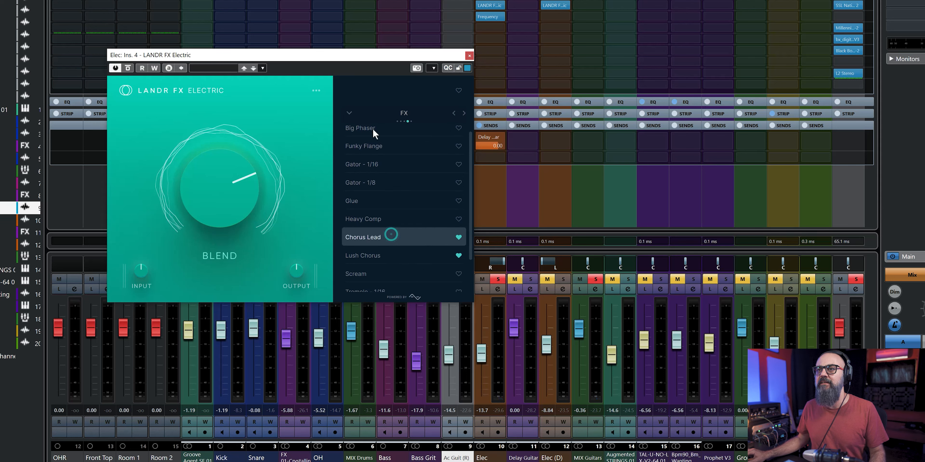
{"action": "scroll", "coordinate": [243, 181], "scroll_direction": "down", "scroll_amount": 2}
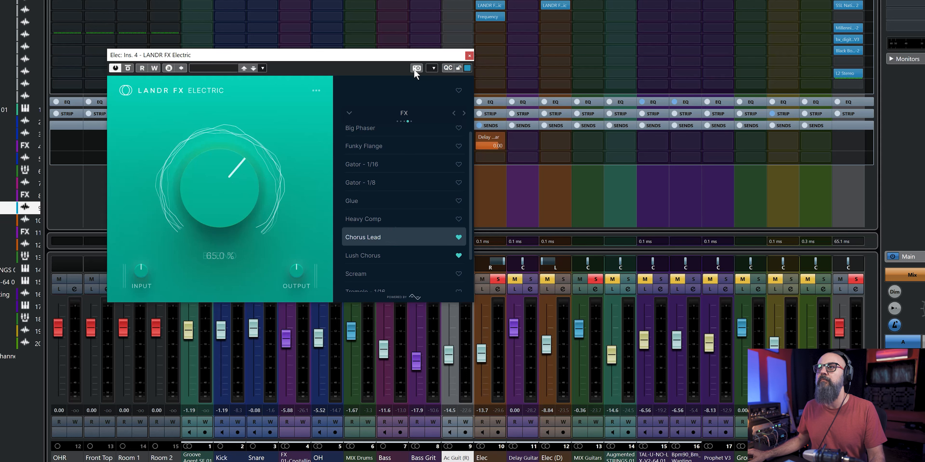
{"action": "left_click", "coordinate": [470, 53]}
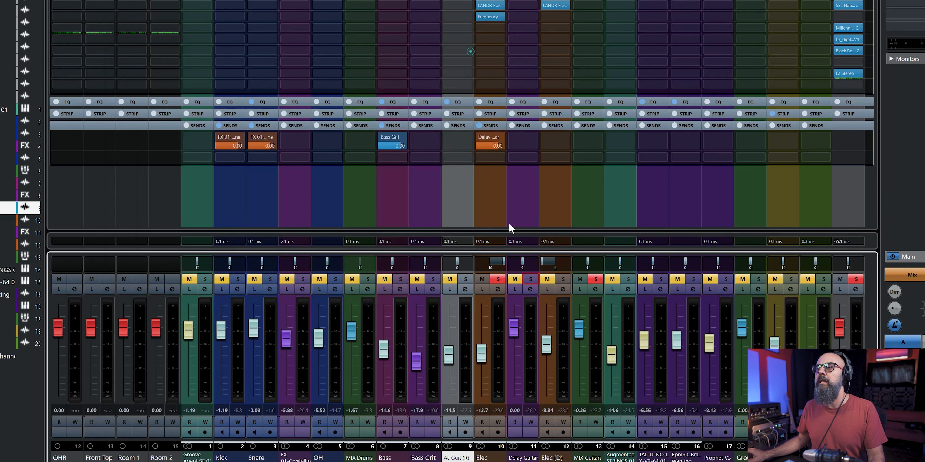
Step: Audition the Delay Guitar channel's LANDR FX Electric with the Shimmer Delay - 1/8 preset, switching the channel's Listen on and off
{"action": "left_click", "coordinate": [514, 455]}
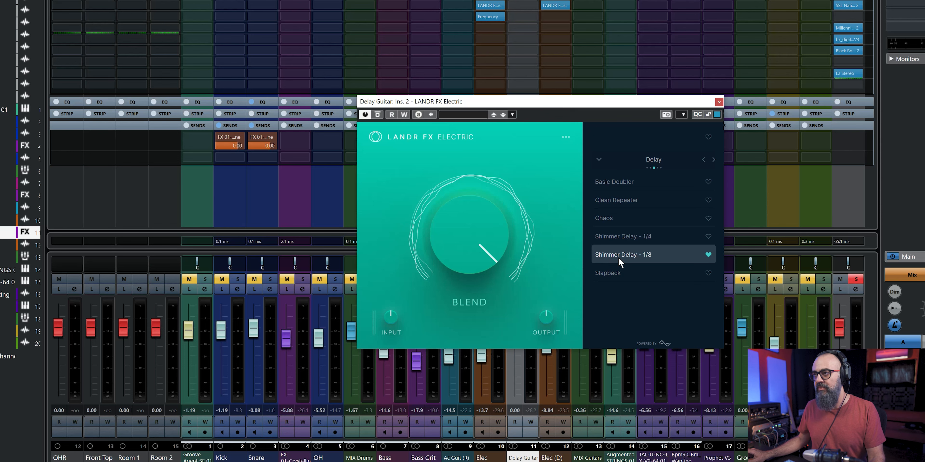
{"action": "key", "text": "space"}
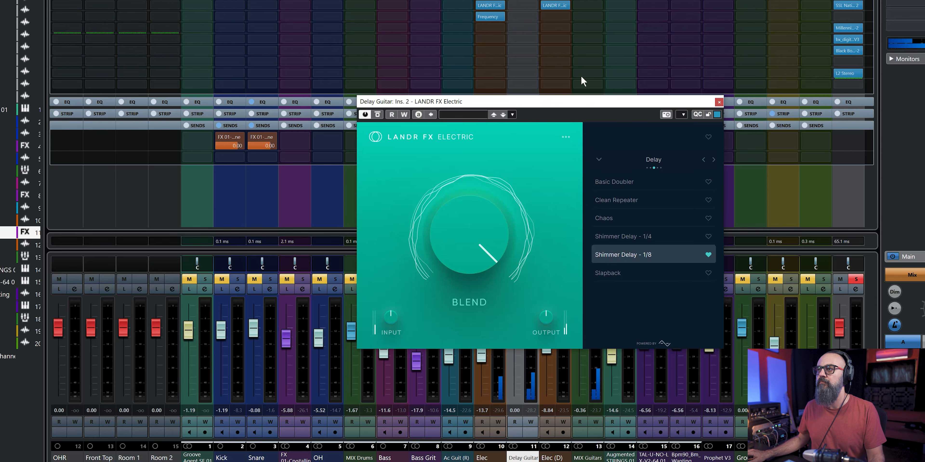
{"action": "left_click_drag", "start_coordinate": [665, 104], "coordinate": [421, 3]}
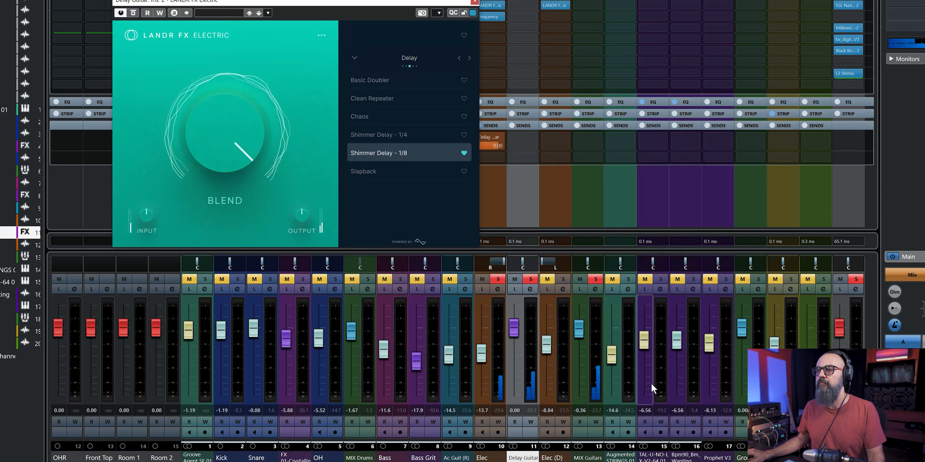
{"action": "left_click", "coordinate": [514, 289]}
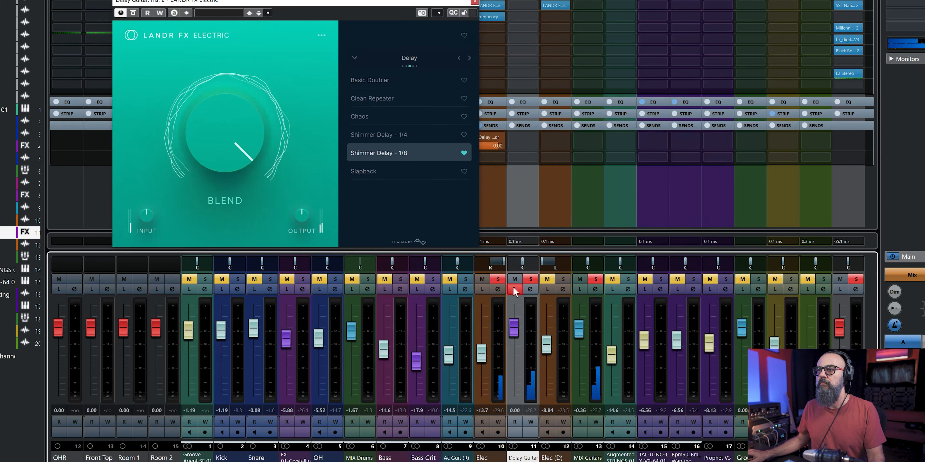
{"action": "left_click", "coordinate": [514, 289]}
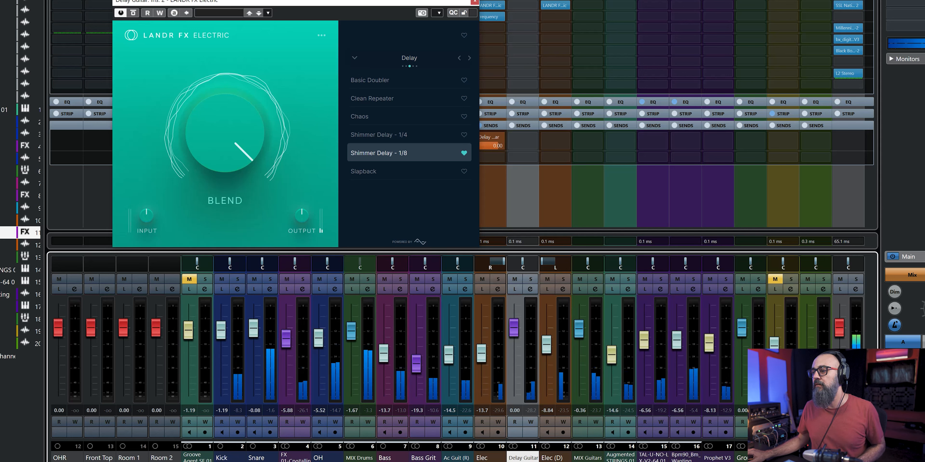
Step: Solo the TAL-U-NO-LX synth channel, close the Delay Guitar plugin, and open the synth's LANDR FX Acoustic insert
{"action": "left_click", "coordinate": [661, 280]}
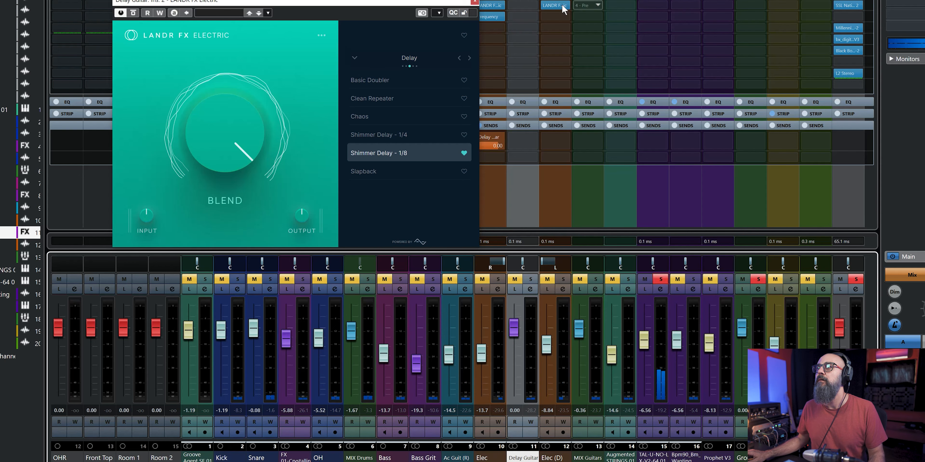
{"action": "left_click", "coordinate": [474, 1]}
{"action": "scroll", "coordinate": [651, 11], "scroll_direction": "up", "scroll_amount": 2}
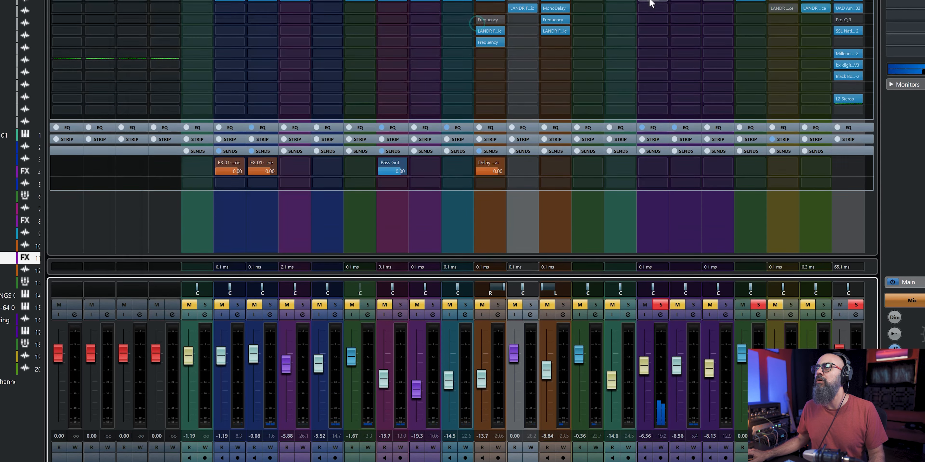
{"action": "left_click", "coordinate": [652, 16]}
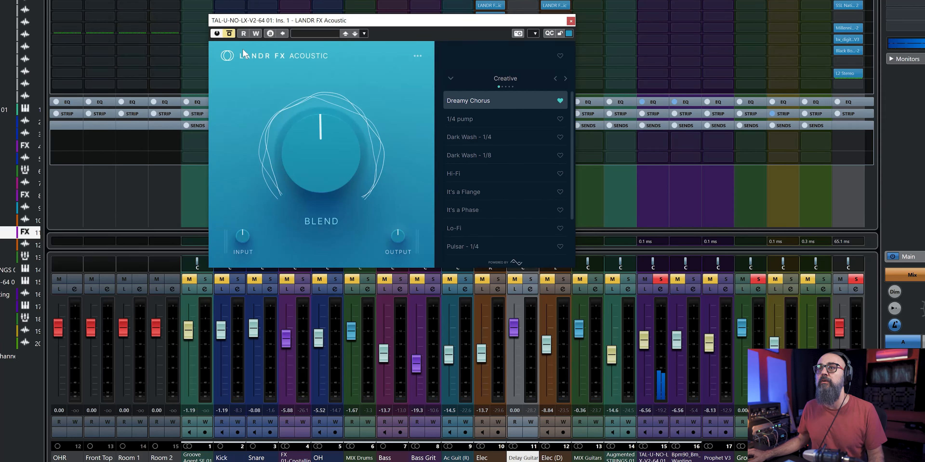
Step: Compare the TAL-U-NO-LX synth with the Dreamy Chorus preset bypassed and active, leave the plugin active, and unsolo the channel
{"action": "left_click", "coordinate": [228, 33]}
{"action": "mouse_move", "coordinate": [329, 181]}
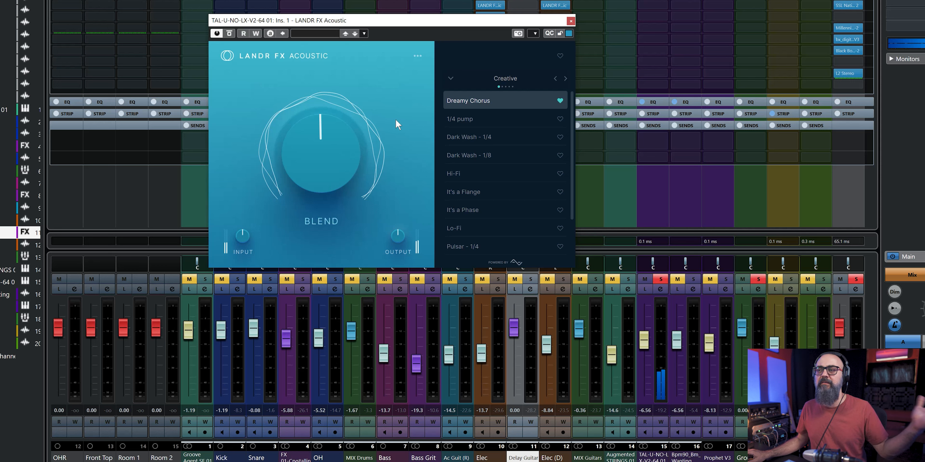
{"action": "mouse_move", "coordinate": [341, 147]}
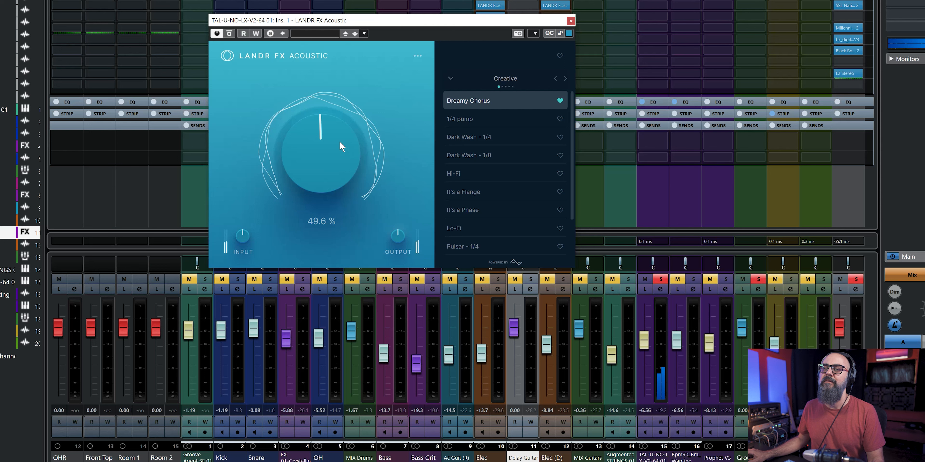
{"action": "left_click", "coordinate": [229, 34]}
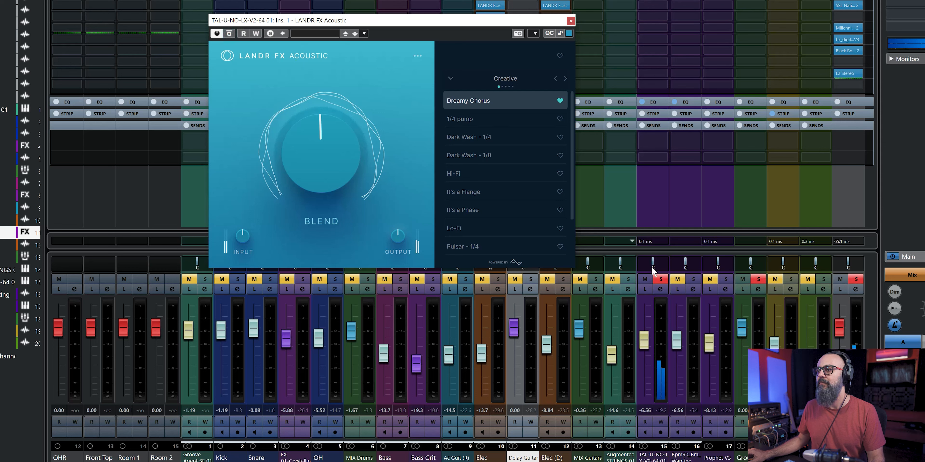
{"action": "left_click", "coordinate": [666, 279]}
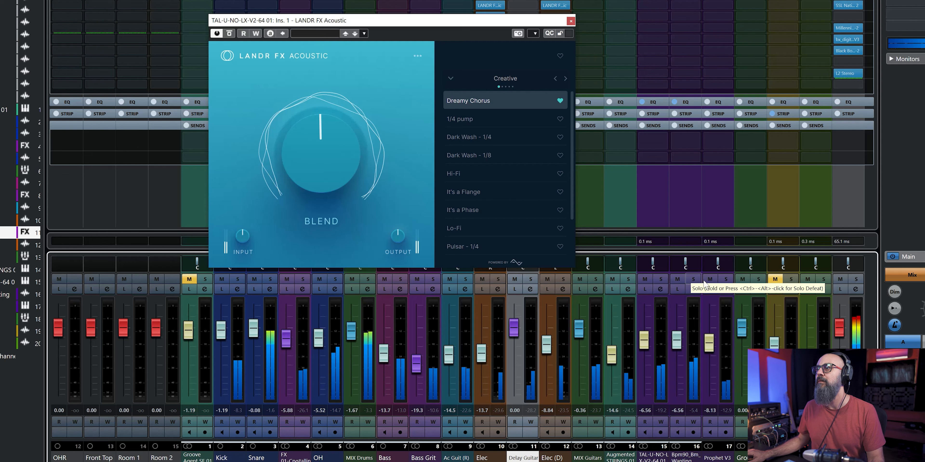
Step: Solo the Prophet V3 channel, open its LANDR FX Electric insert, and close the LANDR FX Acoustic window
{"action": "left_click", "coordinate": [726, 279]}
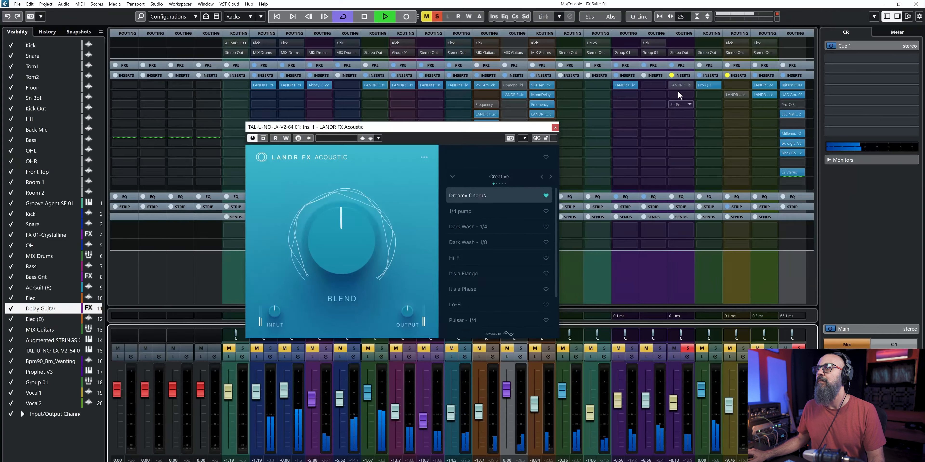
{"action": "left_click", "coordinate": [680, 85]}
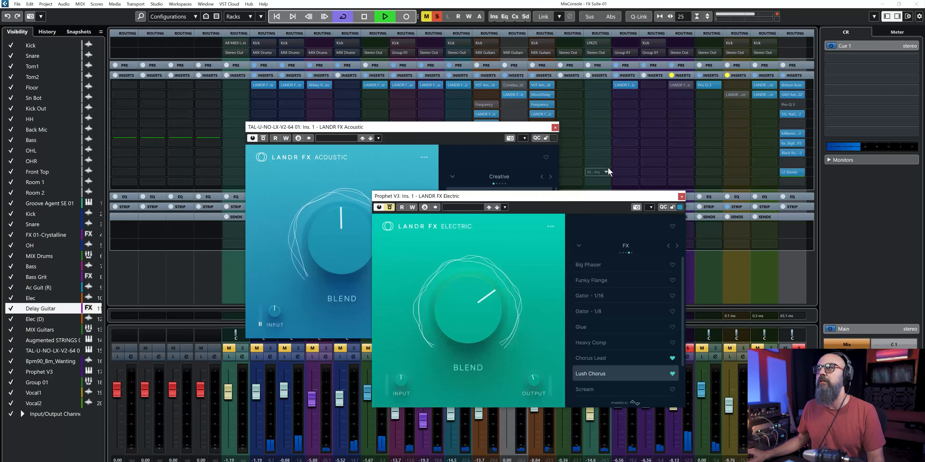
{"action": "left_click", "coordinate": [555, 127]}
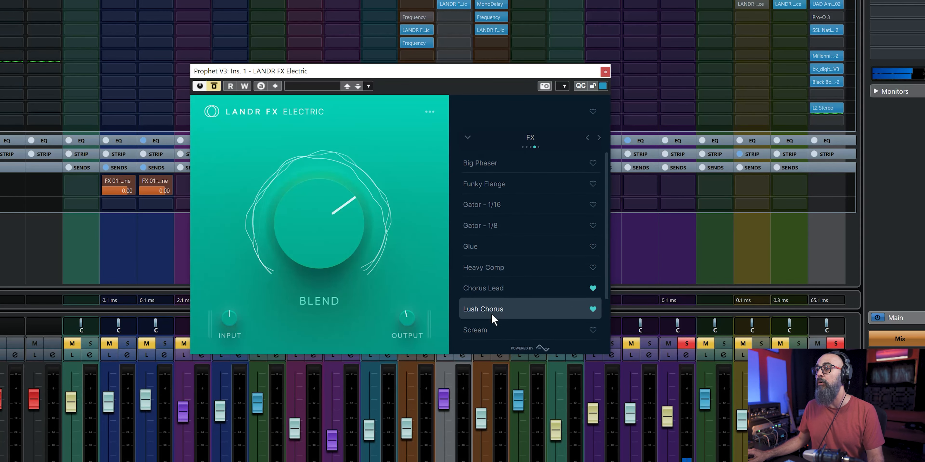
Step: Activate the Lush Chorus preset on the Prophet V3, listen to it, unsolo the channel, and close the plugin window
{"action": "left_click", "coordinate": [211, 85]}
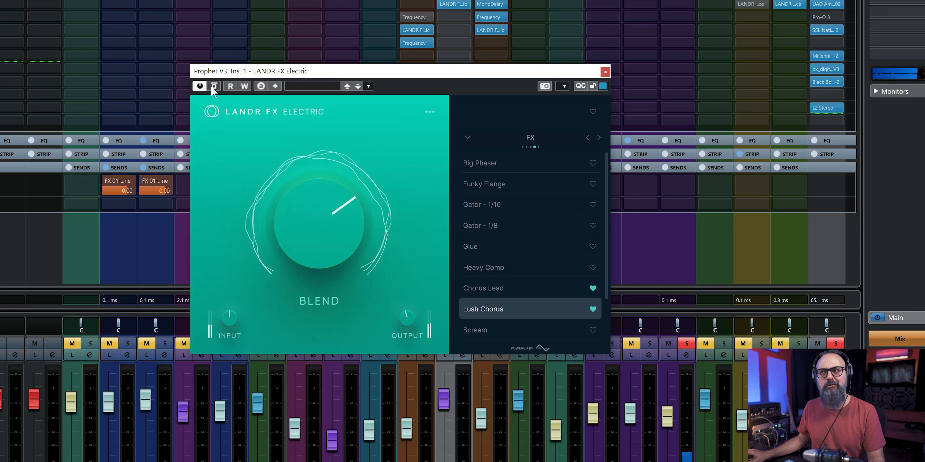
{"action": "scroll", "coordinate": [333, 223], "scroll_direction": "down", "scroll_amount": 10}
{"action": "scroll", "coordinate": [332, 222], "scroll_direction": "up", "scroll_amount": 10}
{"action": "scroll", "coordinate": [330, 216], "scroll_direction": "down", "scroll_amount": 2}
{"action": "left_click", "coordinate": [686, 343]}
{"action": "left_click", "coordinate": [605, 72]}
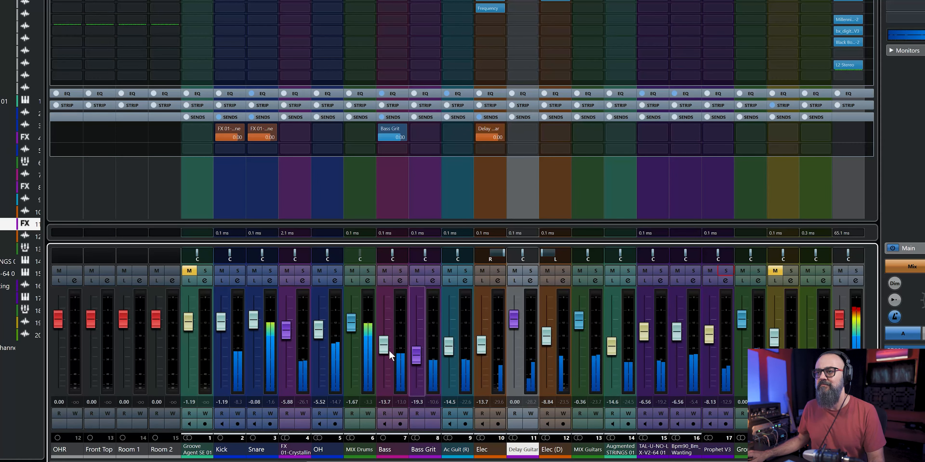
Step: Lower the Bass channel fader to -14.8 dB and stop playback
{"action": "left_click_drag", "start_coordinate": [388, 350], "coordinate": [389, 353]}
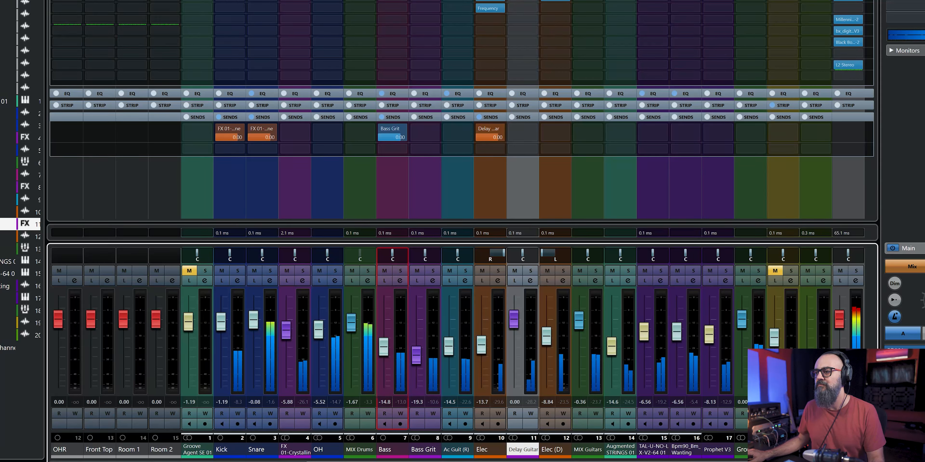
{"action": "key", "text": "space"}
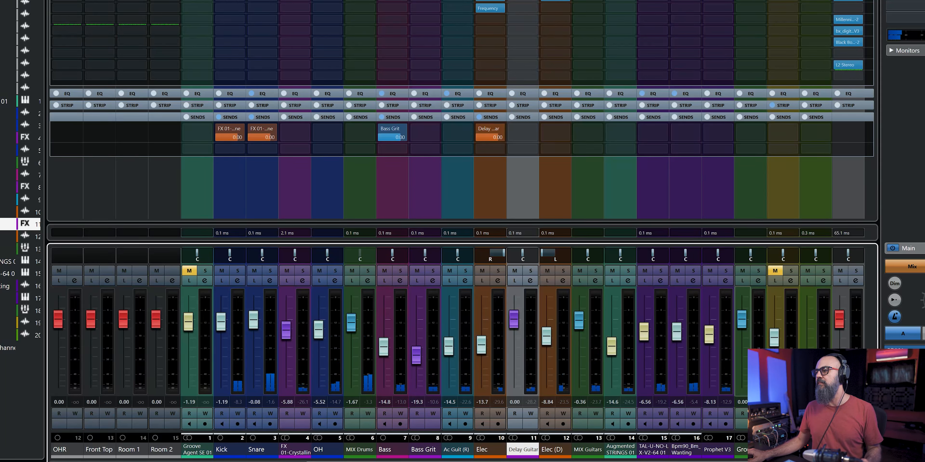
Step: Select the Vocal1 channel, switch to the project window, and show Loops & Samples in the media browser
{"action": "left_click", "coordinate": [782, 449]}
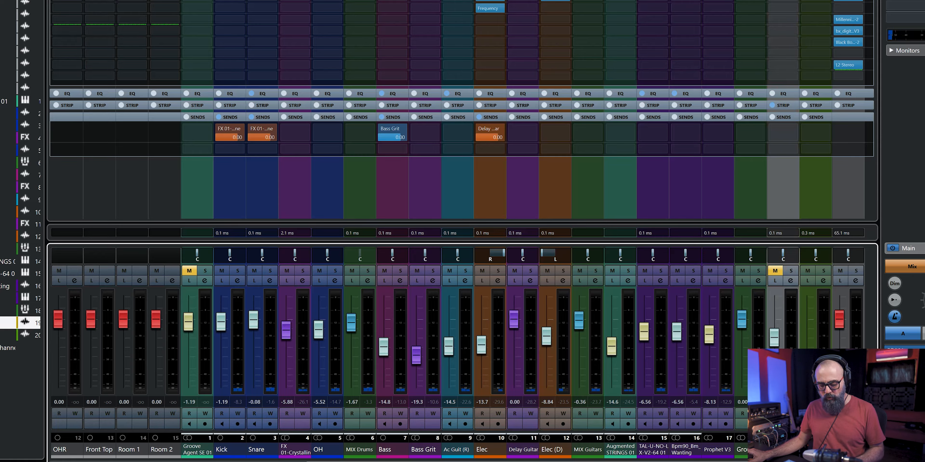
{"action": "key", "text": "F3"}
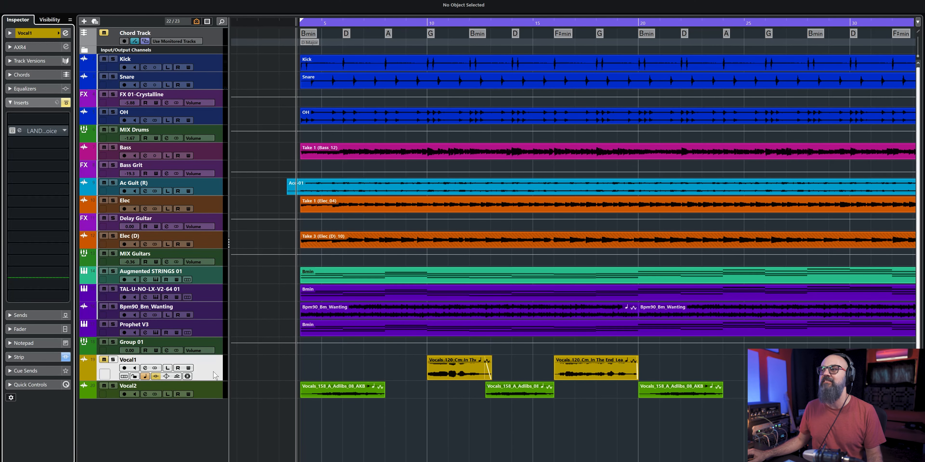
{"action": "key", "text": "ctrl+alt+r"}
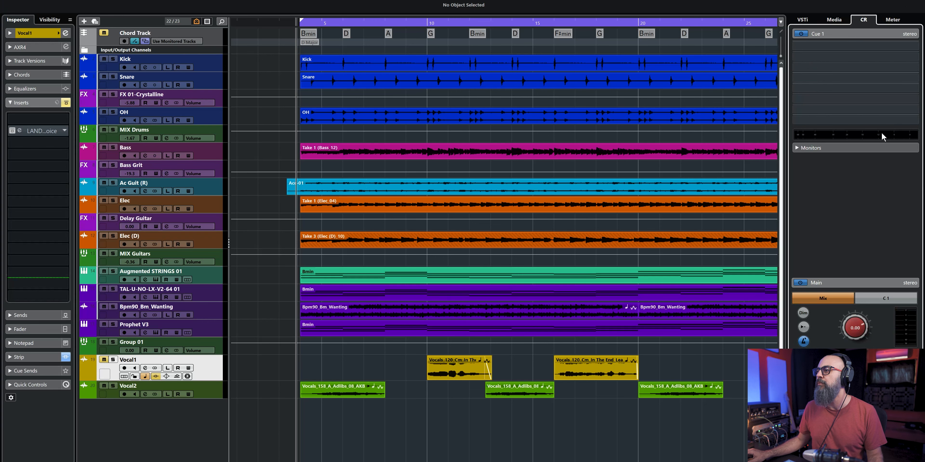
{"action": "left_click", "coordinate": [803, 20]}
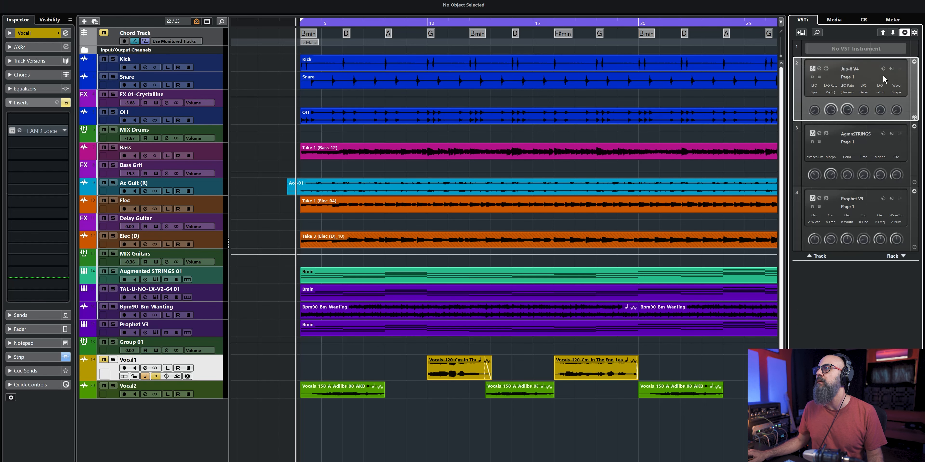
{"action": "left_click", "coordinate": [833, 20]}
{"action": "left_click", "coordinate": [827, 133]}
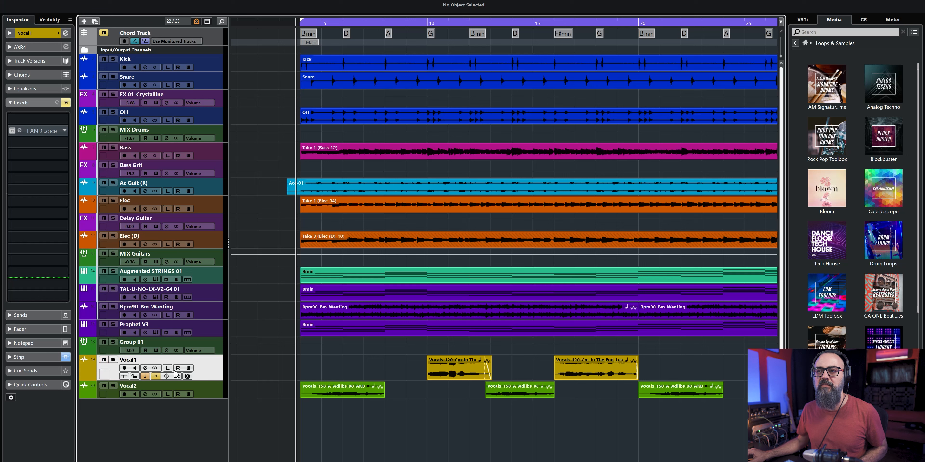
Step: Open the LANDR FX Voice insert on Vocal1 and play the first vocal clip from about bar 8 with the plugin bypassed
{"action": "left_click", "coordinate": [21, 130]}
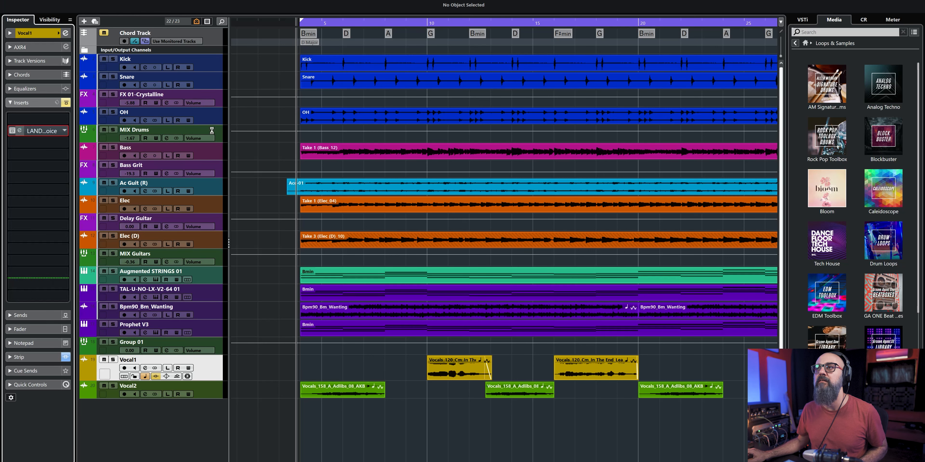
{"action": "left_click", "coordinate": [562, 154]}
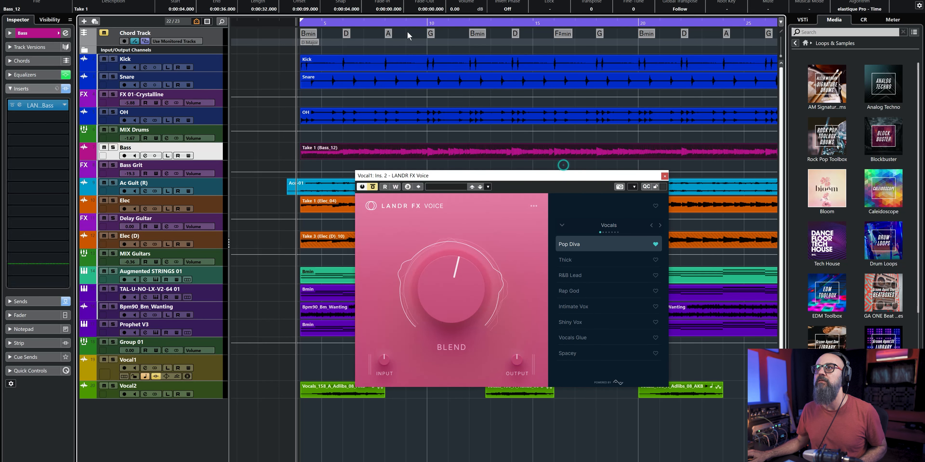
{"action": "left_click", "coordinate": [390, 24]}
{"action": "key", "text": "space"}
{"action": "left_click_drag", "start_coordinate": [512, 177], "coordinate": [477, 116]}
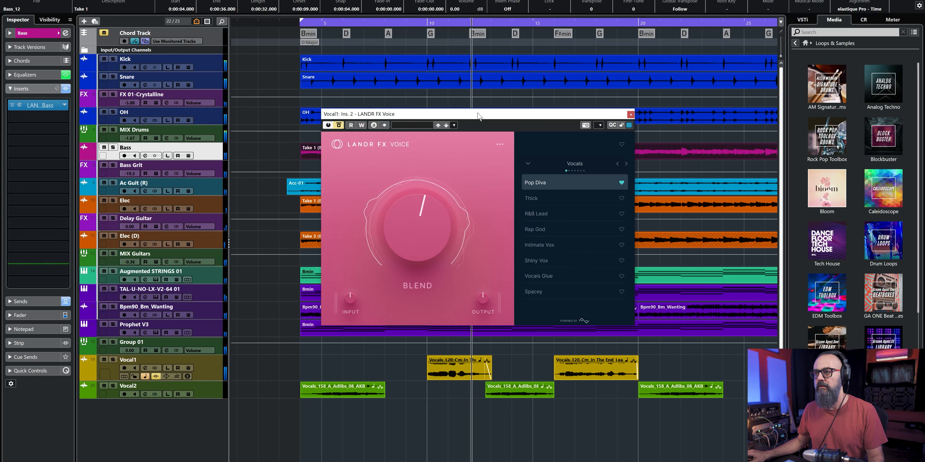
{"action": "key", "text": "space"}
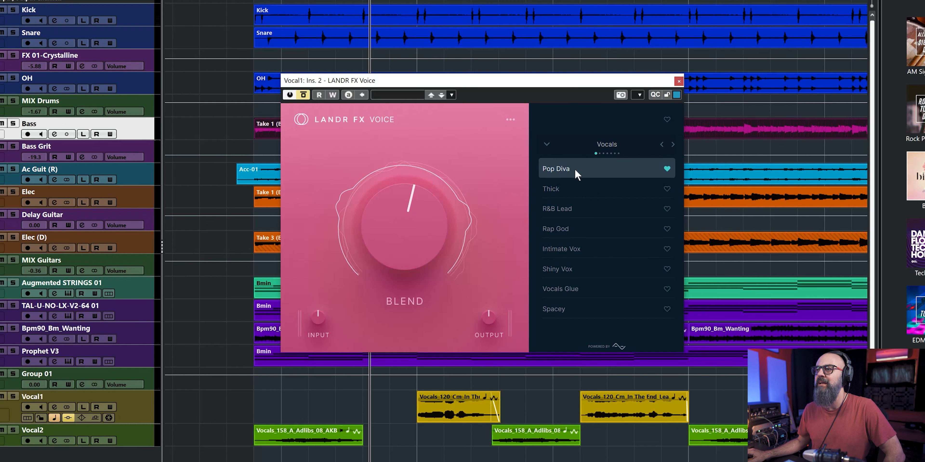
Step: Browse the LANDR FX Voice preset categories from Vocals through Compression and Saturation to FX
{"action": "left_click", "coordinate": [673, 145]}
{"action": "left_click", "coordinate": [673, 144]}
{"action": "left_click", "coordinate": [673, 145]}
{"action": "left_click", "coordinate": [672, 145]}
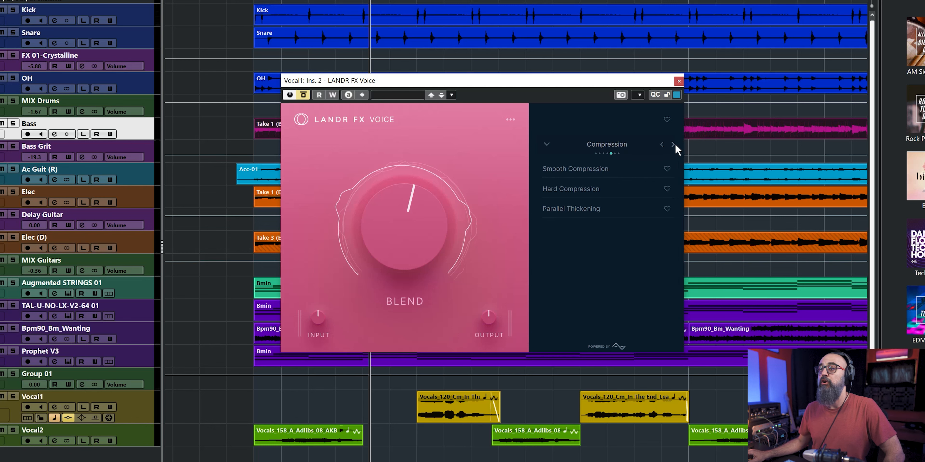
{"action": "left_click", "coordinate": [673, 145]}
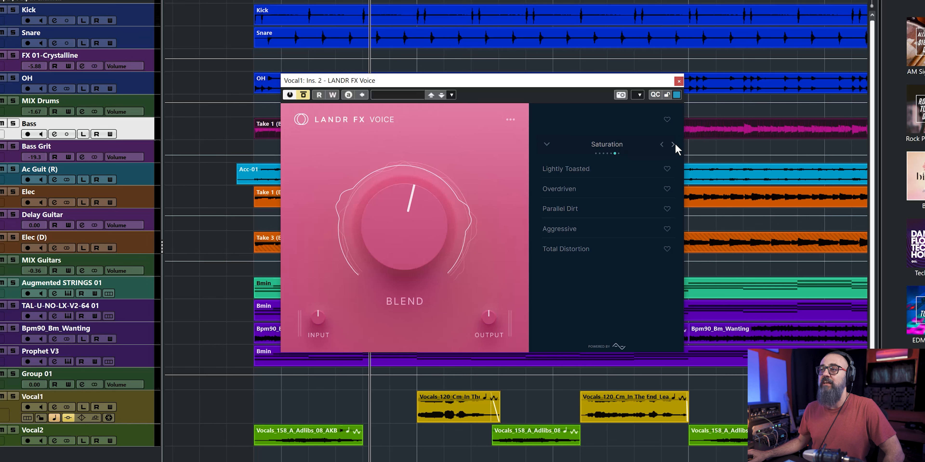
{"action": "left_click", "coordinate": [673, 144]}
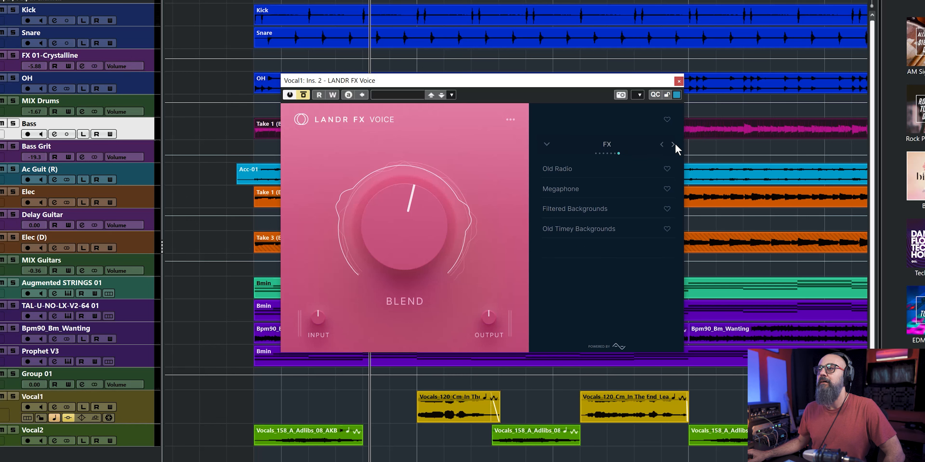
Step: Solo Vocal1, activate LANDR FX Voice, and audition the Old Radio and Megaphone presets during playback
{"action": "left_click", "coordinate": [559, 171]}
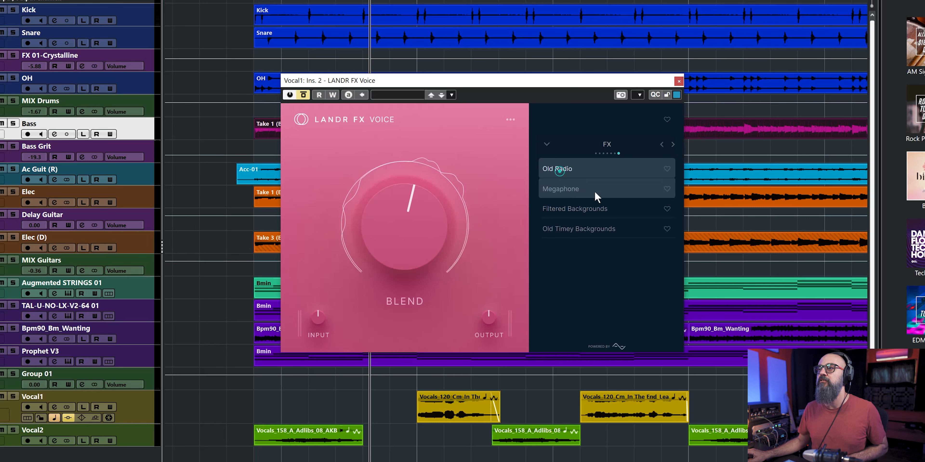
{"action": "key", "text": "s"}
{"action": "key", "text": "space"}
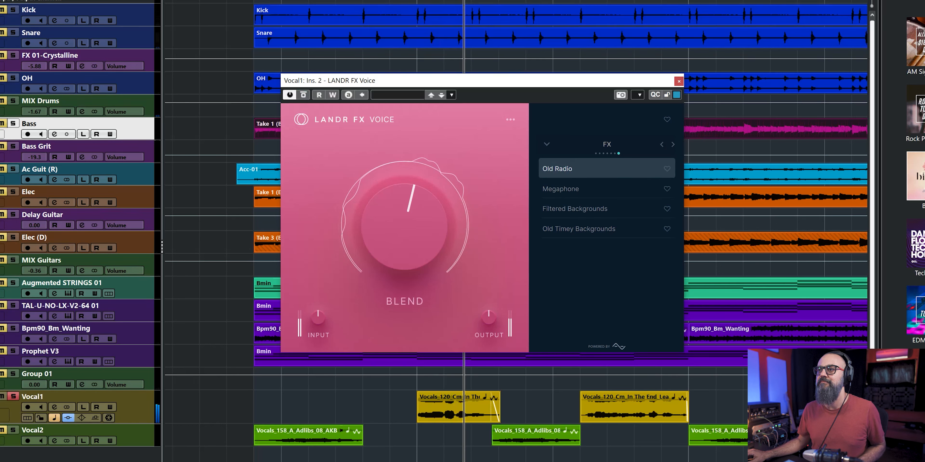
{"action": "left_click", "coordinate": [556, 191]}
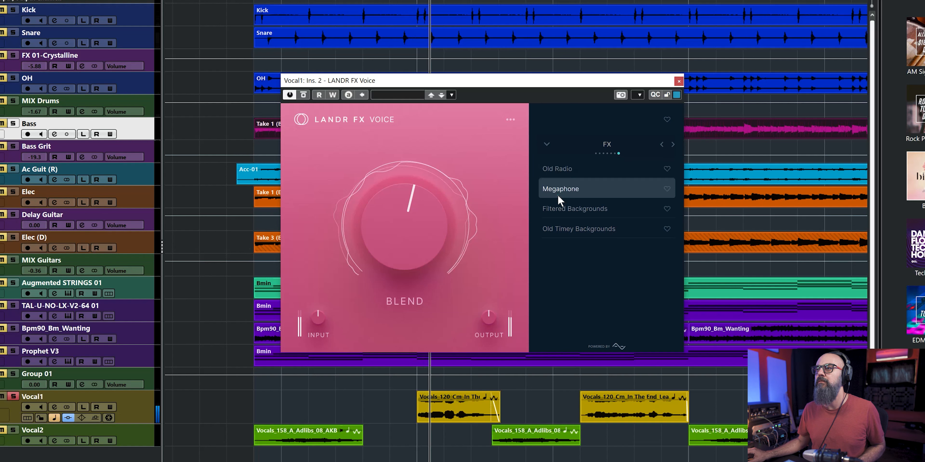
Step: Audition the Filtered Backgrounds preset on Vocal1 and lower its Blend to 20%
{"action": "left_click", "coordinate": [569, 214]}
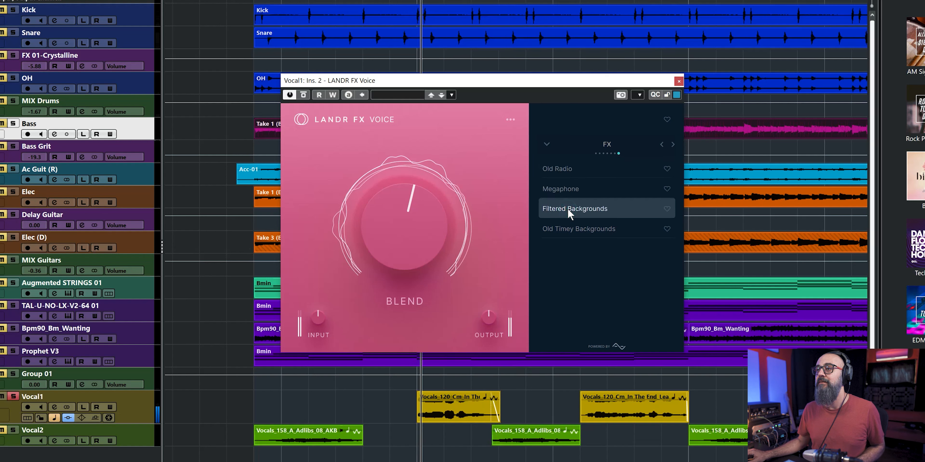
{"action": "mouse_move", "coordinate": [408, 216]}
{"action": "scroll", "coordinate": [406, 213], "scroll_direction": "down", "scroll_amount": 5}
{"action": "scroll", "coordinate": [406, 214], "scroll_direction": "down", "scroll_amount": 2}
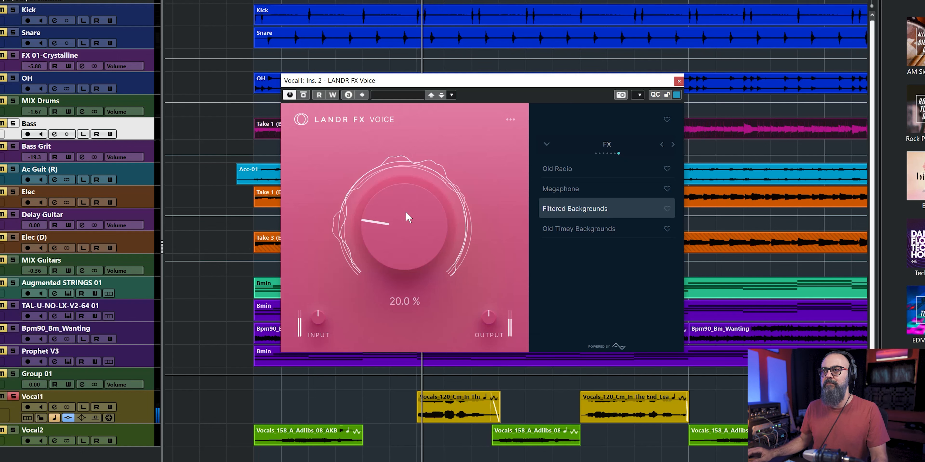
Step: Audition the Old Timey Backgrounds preset on Vocal1 and raise its Blend to 60%
{"action": "left_click", "coordinate": [554, 228]}
{"action": "mouse_move", "coordinate": [426, 245]}
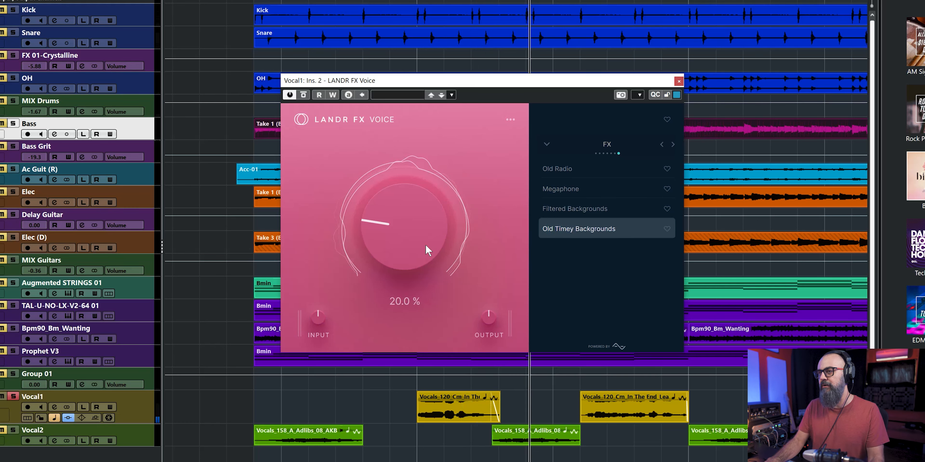
{"action": "scroll", "coordinate": [425, 245], "scroll_direction": "up", "scroll_amount": 5}
{"action": "scroll", "coordinate": [425, 246], "scroll_direction": "up", "scroll_amount": 3}
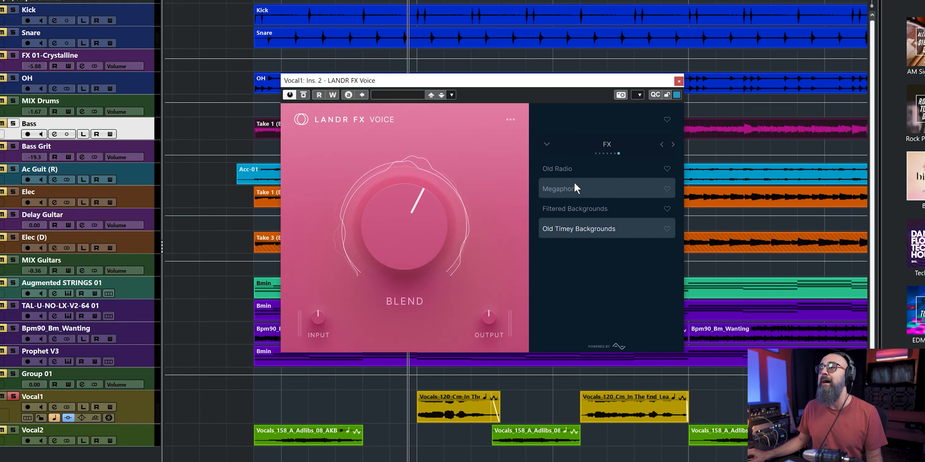
Step: Load the Pop Diva preset from the Vocals category on Vocal1 and start playback
{"action": "left_click", "coordinate": [673, 144]}
{"action": "left_click", "coordinate": [551, 170]}
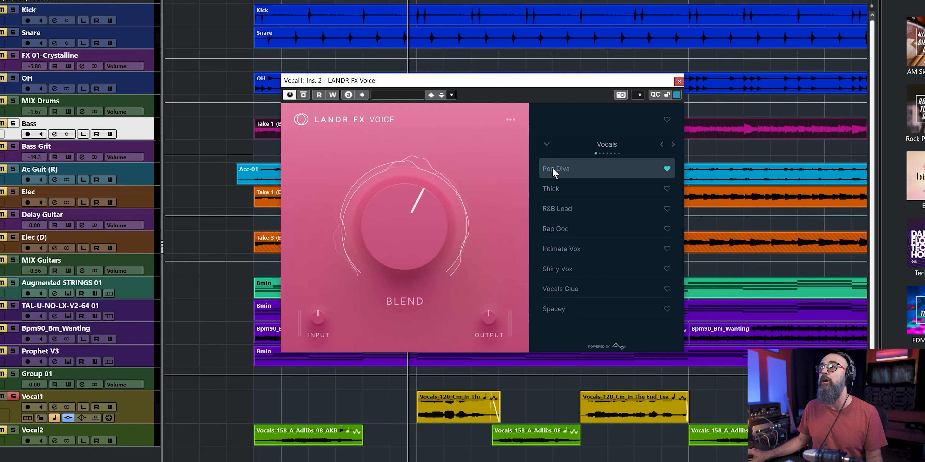
{"action": "key", "text": "space"}
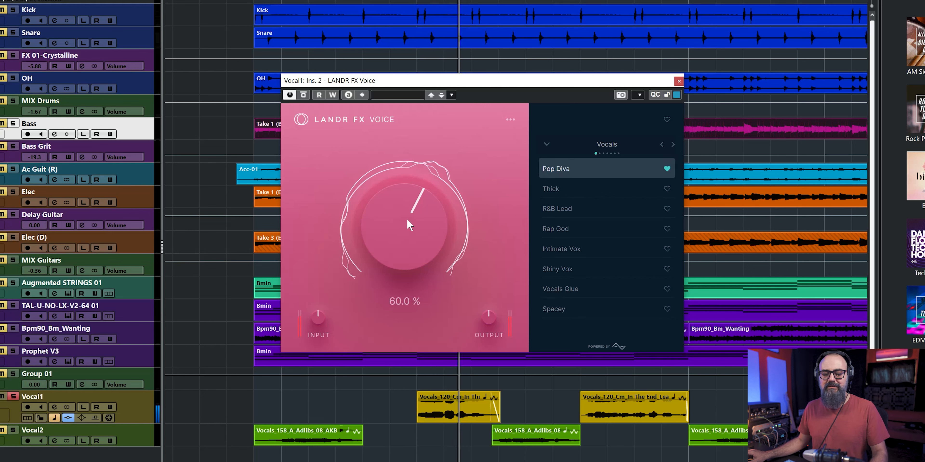
Step: Raise the Pop Diva Blend to 100%, play the soloed vocal, and stop playback
{"action": "key", "text": "space"}
{"action": "scroll", "coordinate": [406, 219], "scroll_direction": "up", "scroll_amount": 2}
{"action": "scroll", "coordinate": [407, 219], "scroll_direction": "up", "scroll_amount": 2}
{"action": "key", "text": "space"}
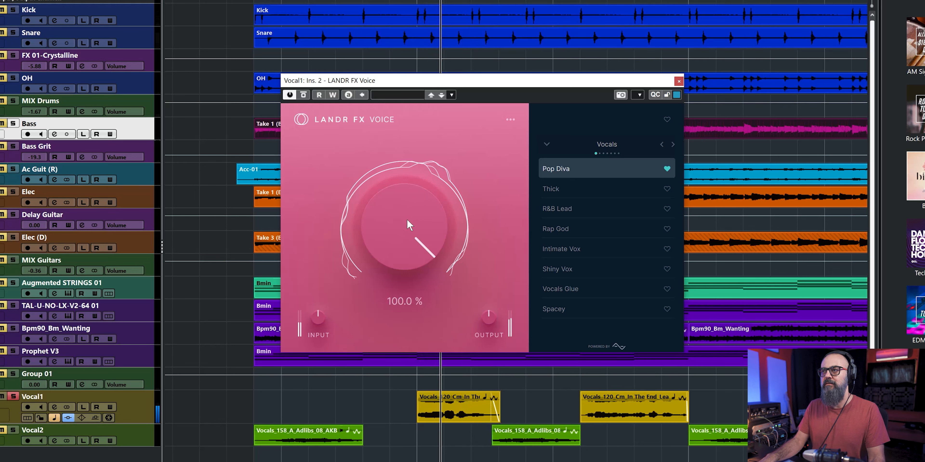
{"action": "key", "text": "space"}
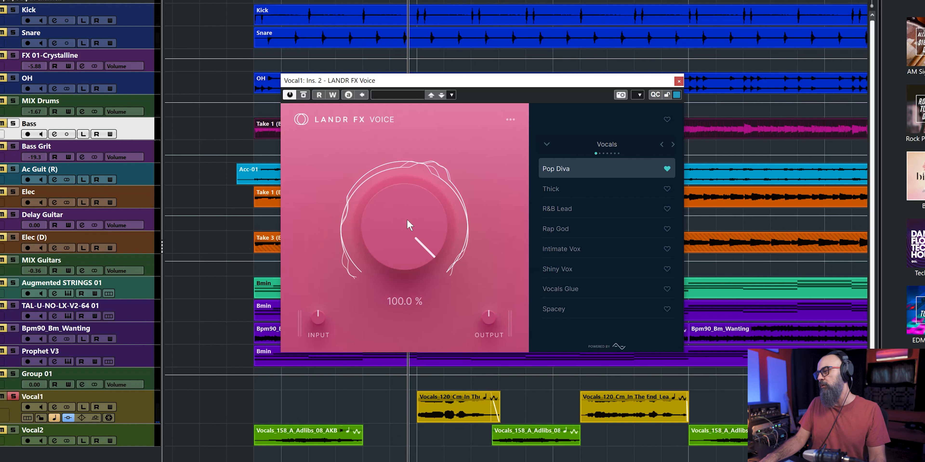
Step: Set the Pop Diva Blend to 50%, then unsolo Vocal1 and play it within the full mix
{"action": "scroll", "coordinate": [408, 220], "scroll_direction": "down", "scroll_amount": 7}
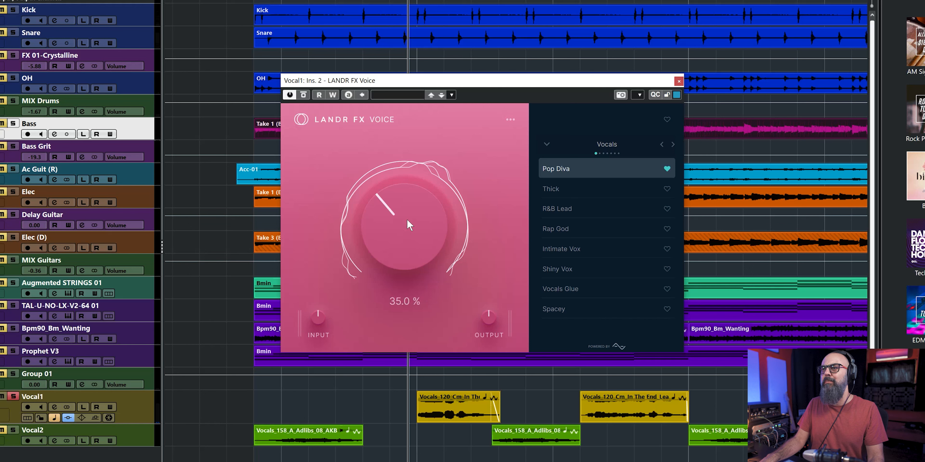
{"action": "key", "text": "space"}
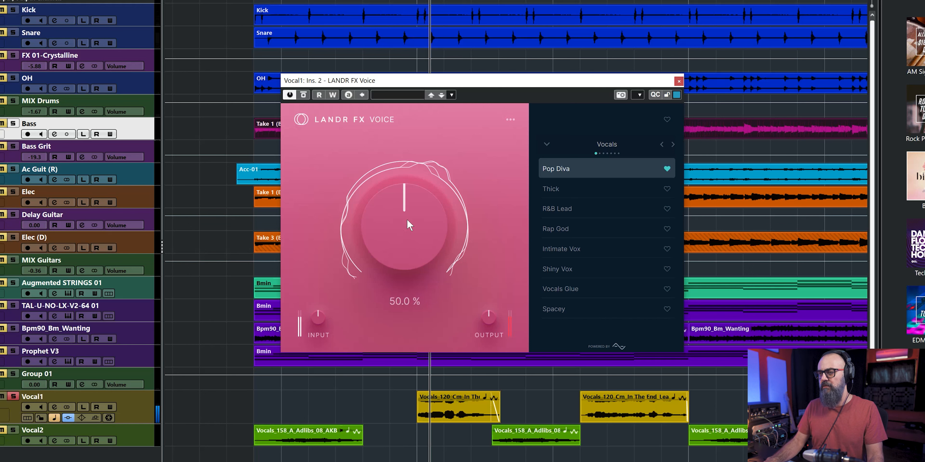
{"action": "left_click", "coordinate": [14, 397]}
{"action": "key", "text": "space"}
{"action": "key", "text": "space"}
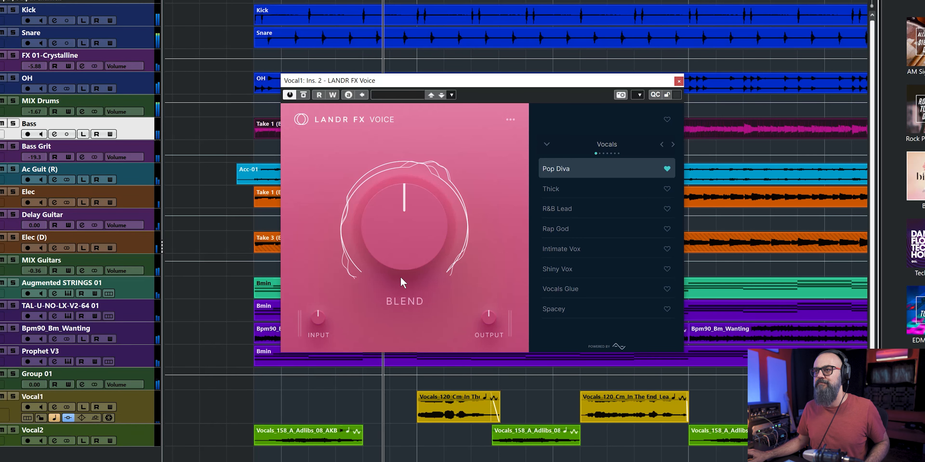
{"action": "mouse_move", "coordinate": [404, 228]}
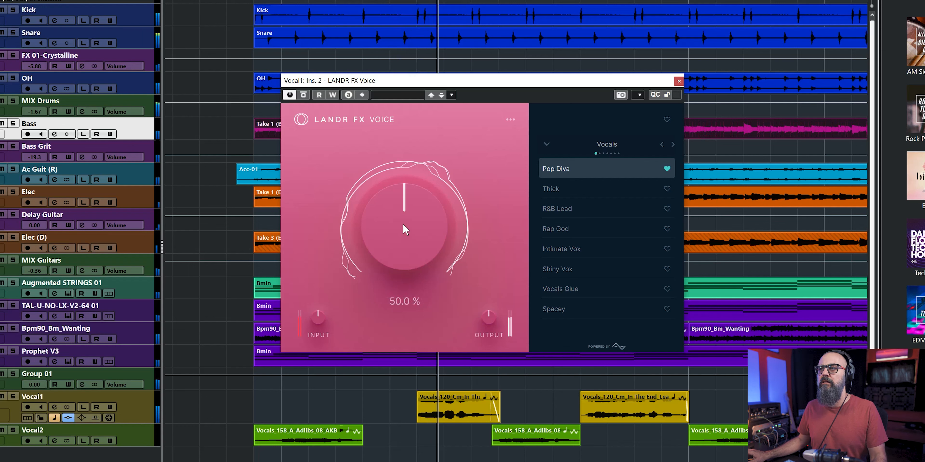
Step: Compare Vocal1 in the mix with LANDR FX Voice bypassed and active, raise the Blend to 55%, and stop playback
{"action": "left_click", "coordinate": [303, 95]}
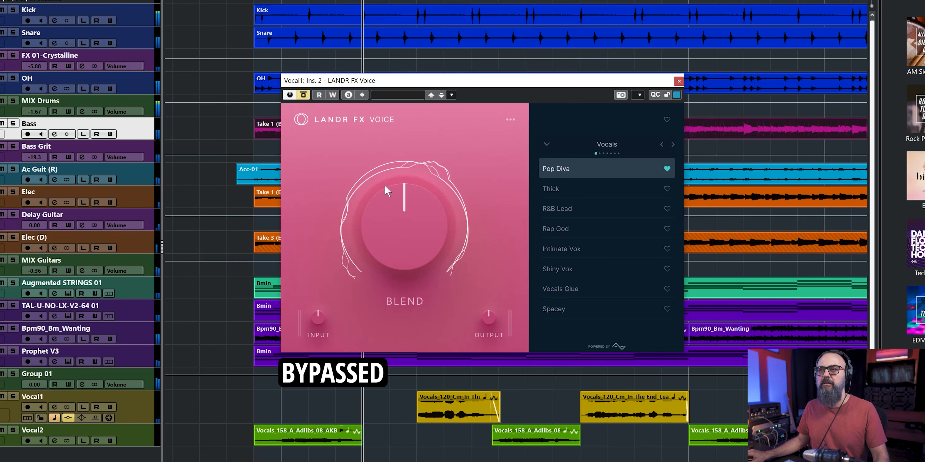
{"action": "scroll", "coordinate": [420, 231], "scroll_direction": "up", "scroll_amount": 5}
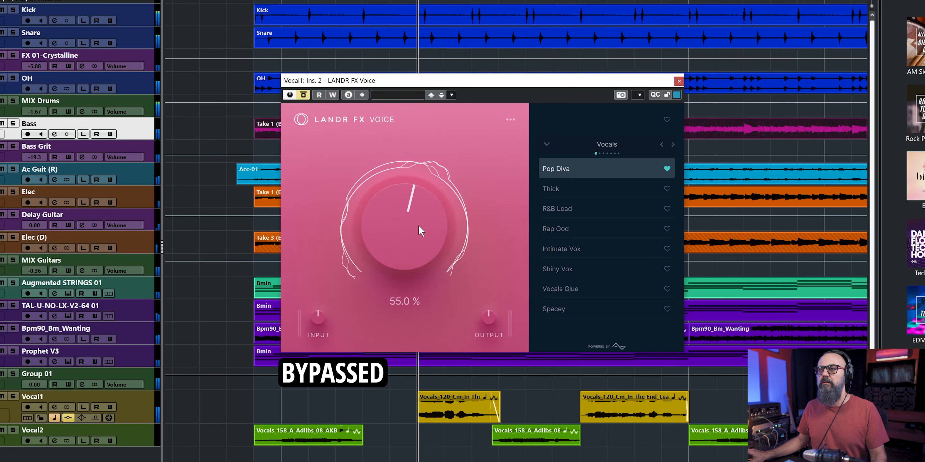
{"action": "left_click", "coordinate": [304, 95]}
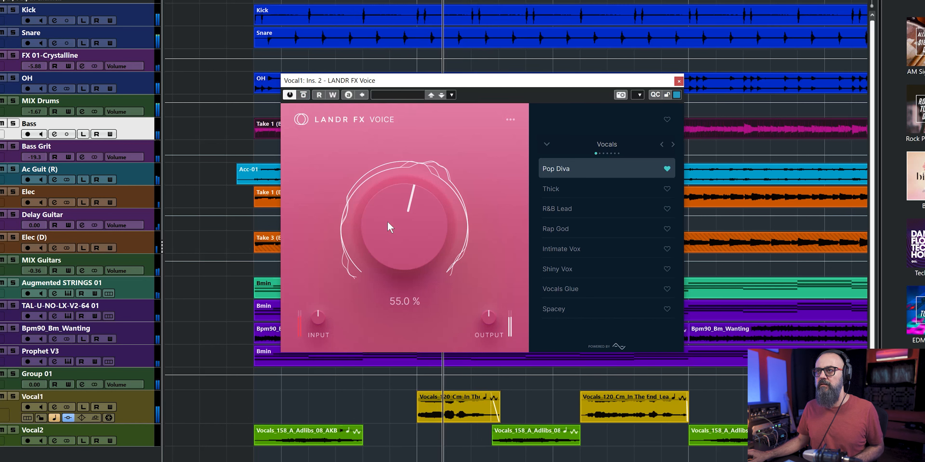
{"action": "key", "text": "space"}
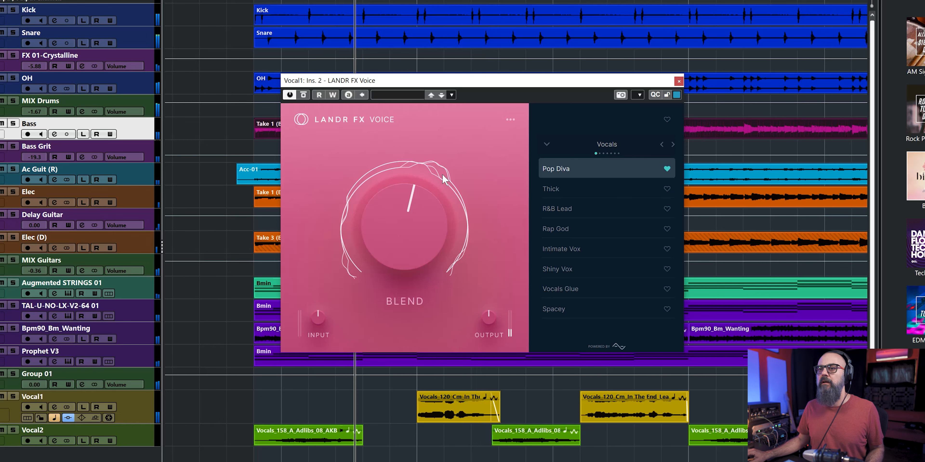
Step: Close Vocal1's plugin window, open Vocal2's first LANDR FX Voice insert, and bypass its second insert
{"action": "left_click", "coordinate": [135, 444]}
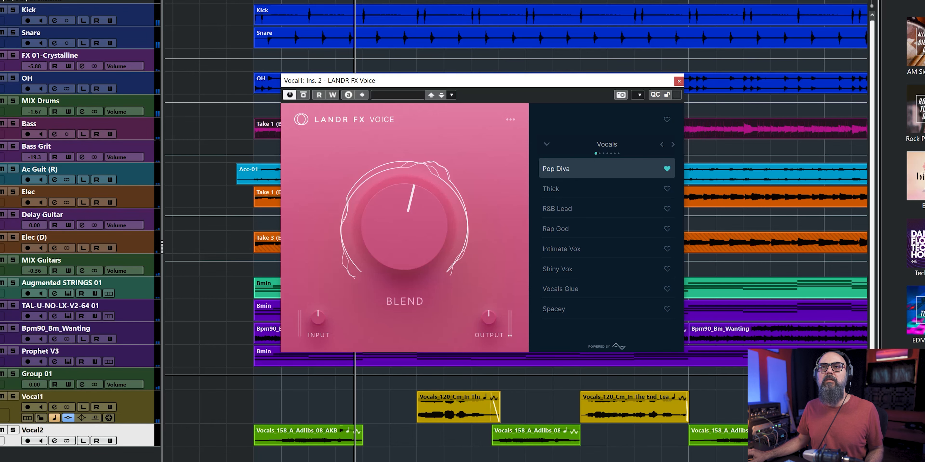
{"action": "left_click", "coordinate": [679, 81]}
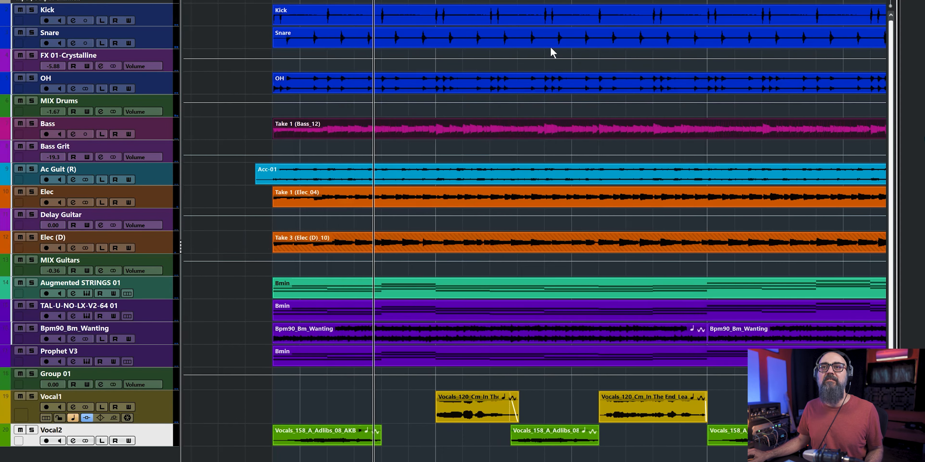
{"action": "left_click", "coordinate": [23, 87]}
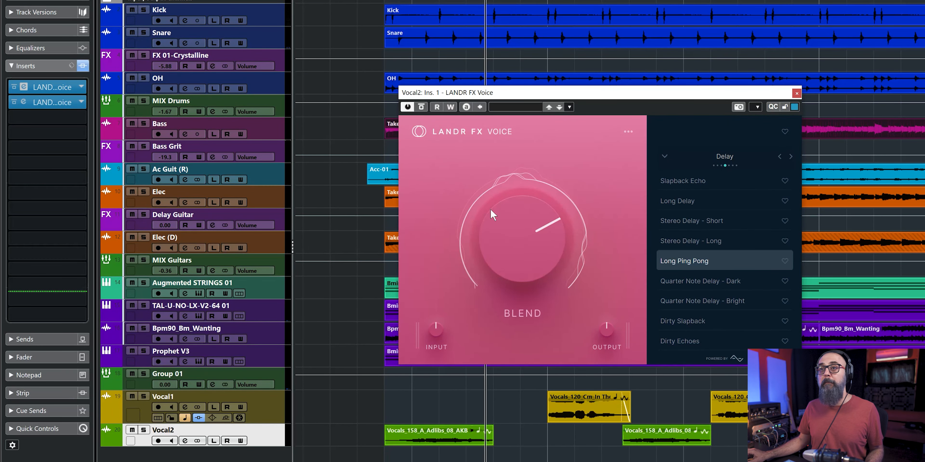
{"action": "left_click", "coordinate": [19, 108]}
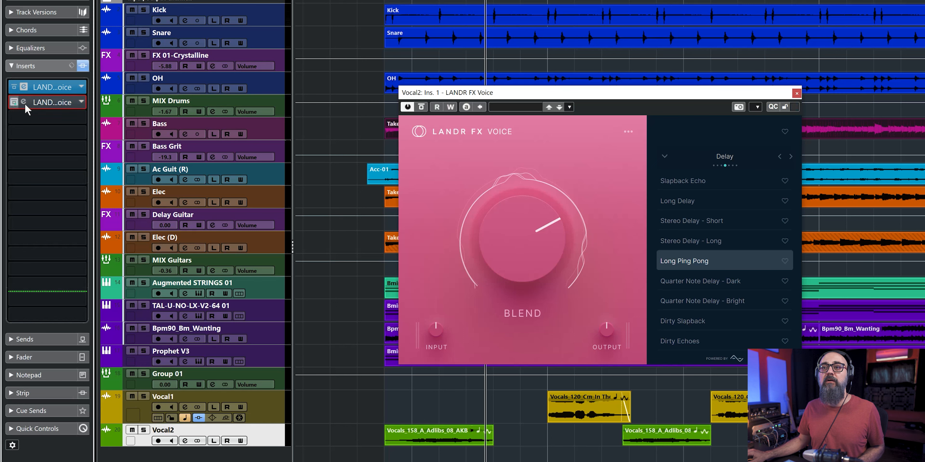
Step: Solo Vocal2 and play its adlibs through the Long Ping Pong delay preset
{"action": "left_click", "coordinate": [144, 431]}
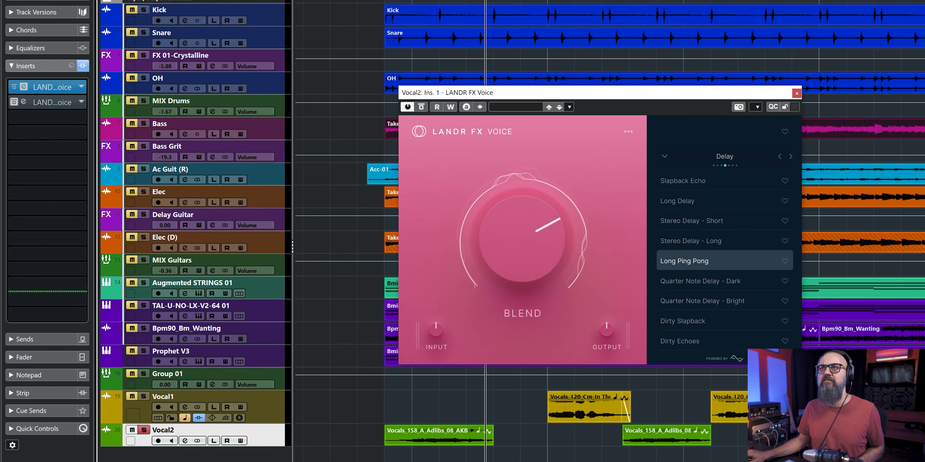
{"action": "key", "text": "h"}
{"action": "key", "text": "space"}
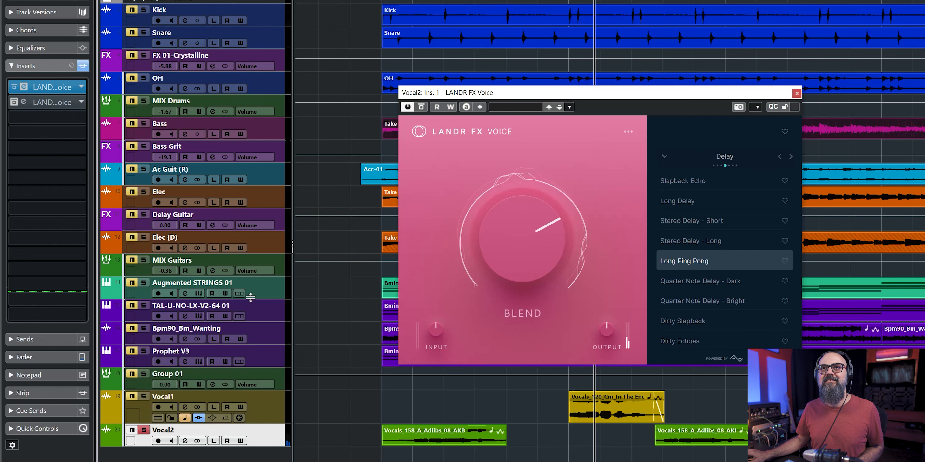
Step: Open and reactivate Vocal2's second LANDR FX Voice insert with the De Harsh preset, and close the first insert's window
{"action": "left_click", "coordinate": [14, 103]}
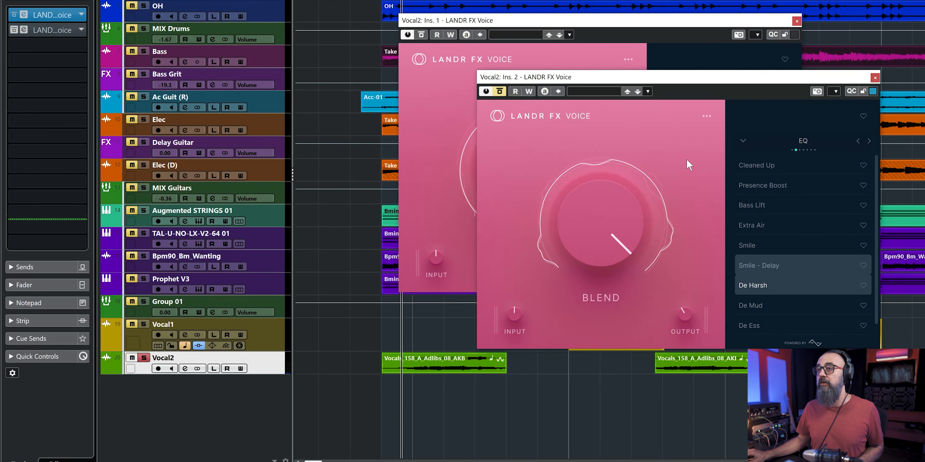
{"action": "left_click", "coordinate": [499, 93]}
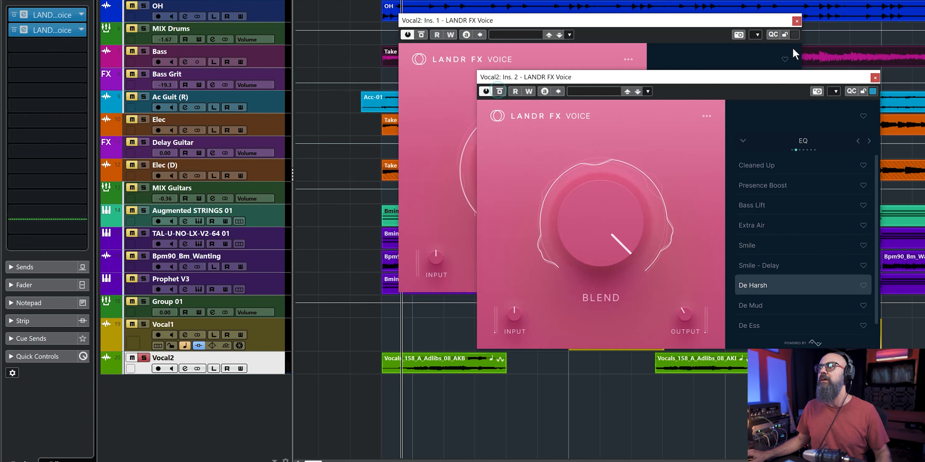
{"action": "left_click", "coordinate": [796, 21]}
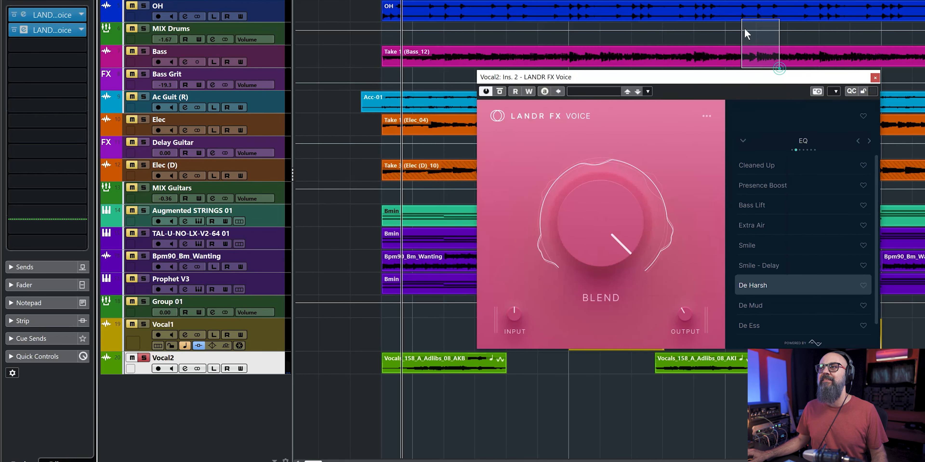
{"action": "left_click", "coordinate": [751, 45]}
{"action": "left_click_drag", "start_coordinate": [745, 79], "coordinate": [717, 43]}
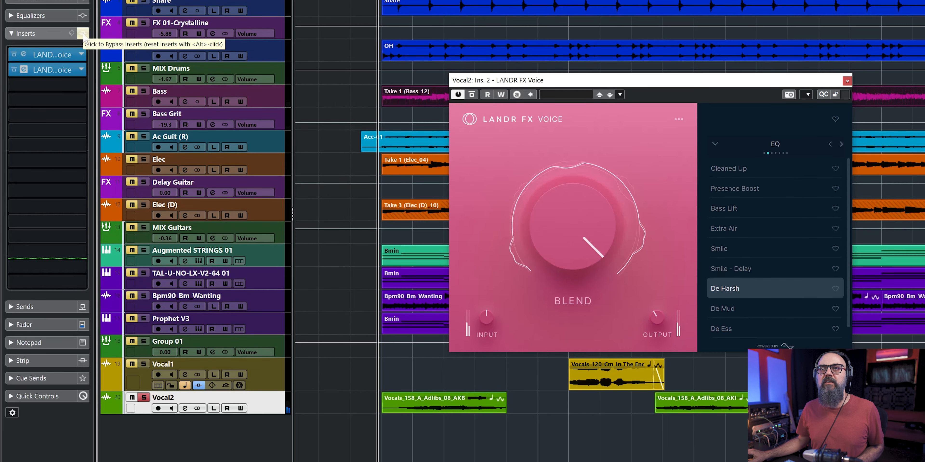
Step: Compare Vocal2 with all its inserts bypassed and active, then unsolo the track during playback
{"action": "left_click", "coordinate": [84, 34]}
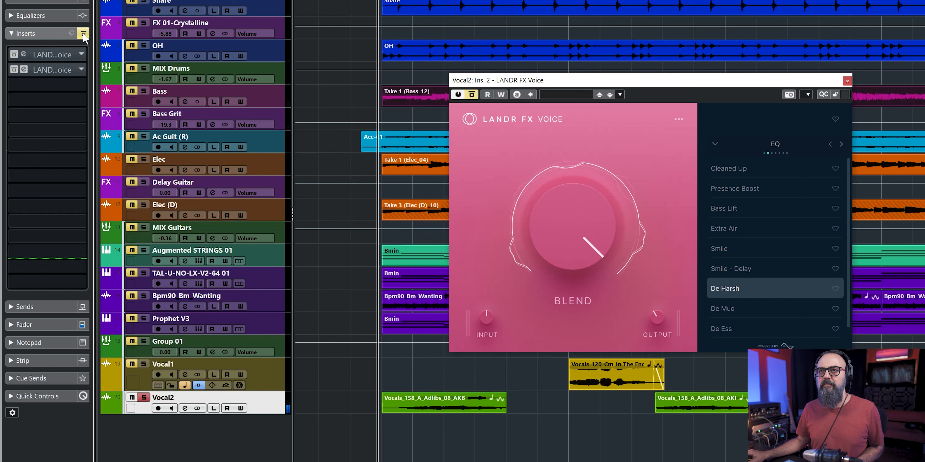
{"action": "left_click", "coordinate": [83, 35]}
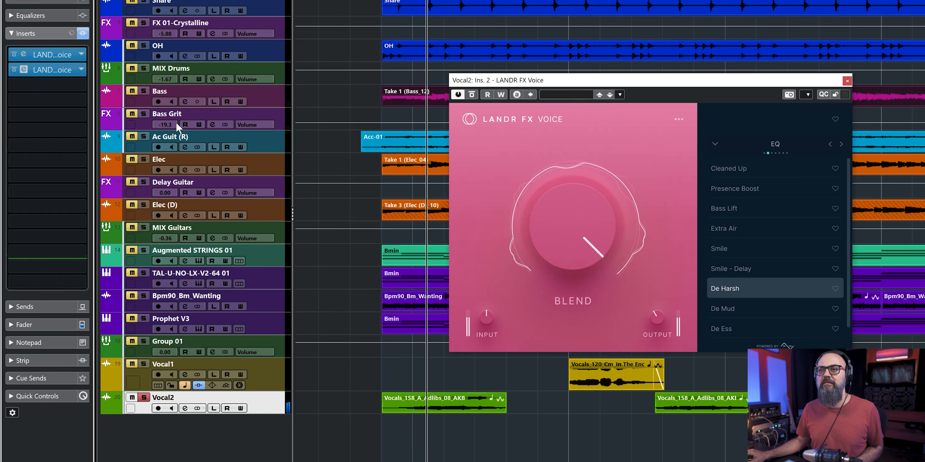
{"action": "left_click", "coordinate": [144, 398]}
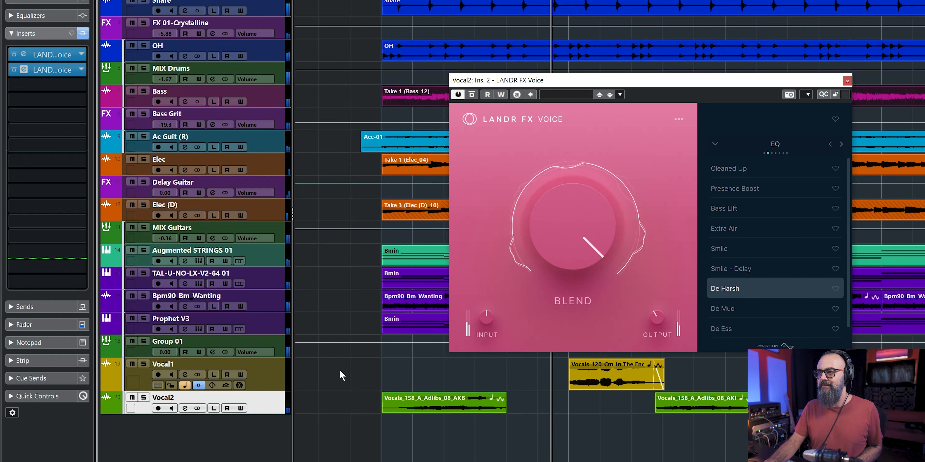
Step: Close Vocal2's LANDR FX Voice window, clear the event selection, and show the whole arrangement during full-mix playback
{"action": "left_click", "coordinate": [847, 80]}
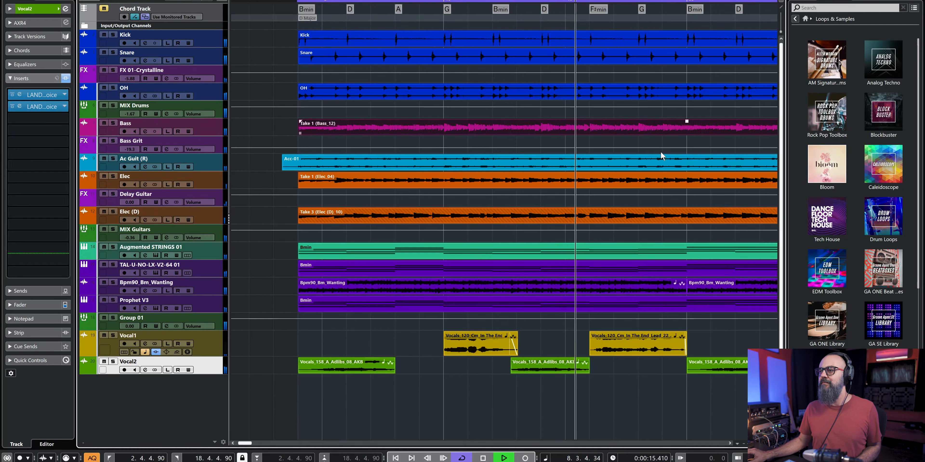
{"action": "left_click", "coordinate": [657, 387]}
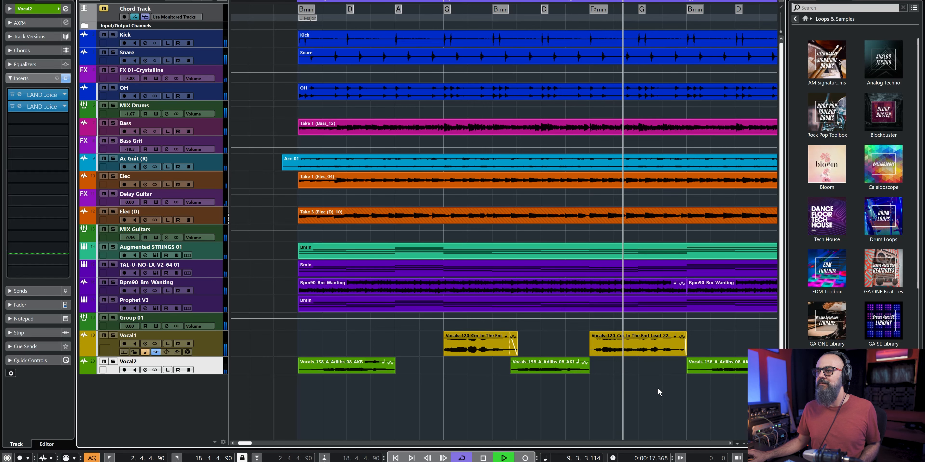
{"action": "key", "text": "g"}
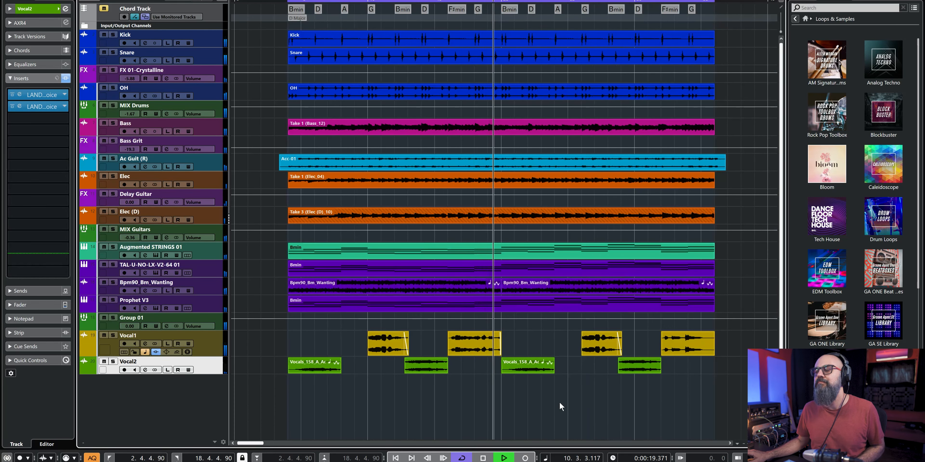
Step: Stop playback and open Vocal2's first LANDR FX Voice insert, switching its window to 75% plugin size and back to 100%
{"action": "key", "text": "space"}
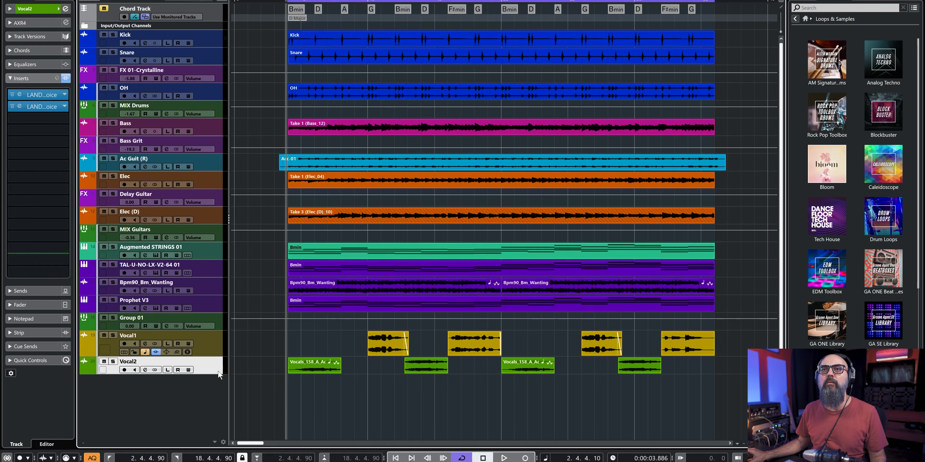
{"action": "left_click", "coordinate": [22, 95]}
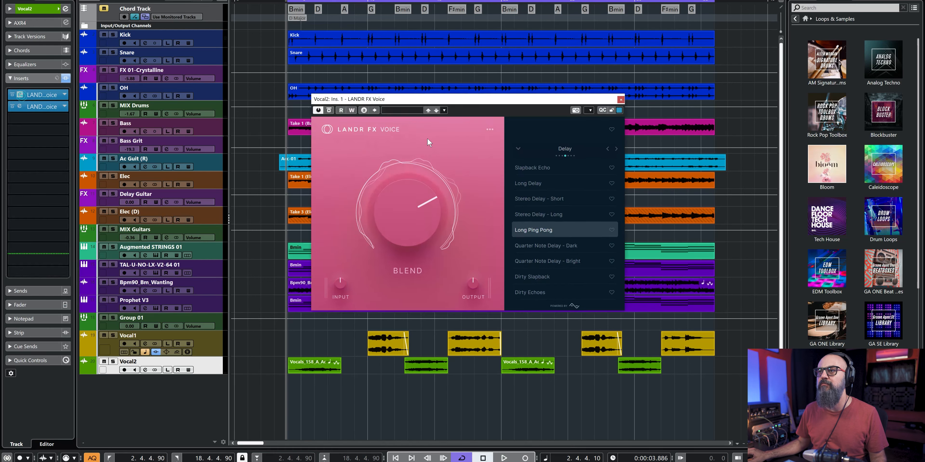
{"action": "left_click", "coordinate": [488, 130]}
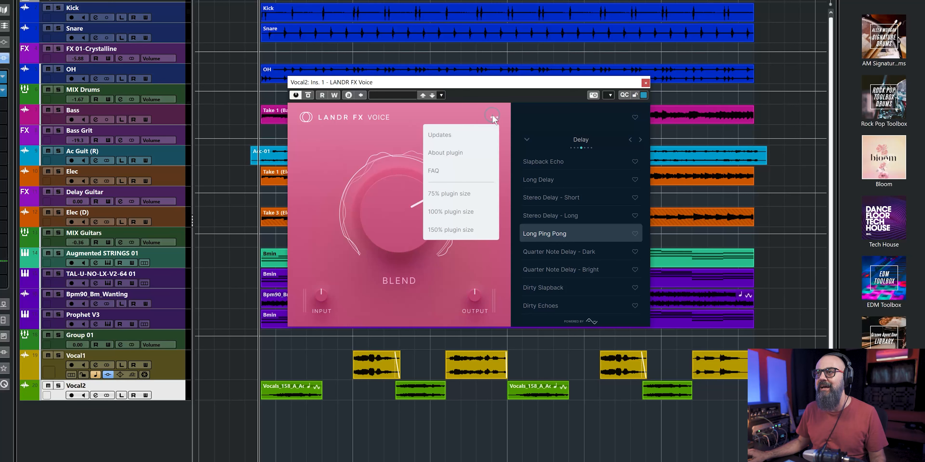
{"action": "left_click", "coordinate": [466, 196]}
{"action": "left_click", "coordinate": [442, 115]}
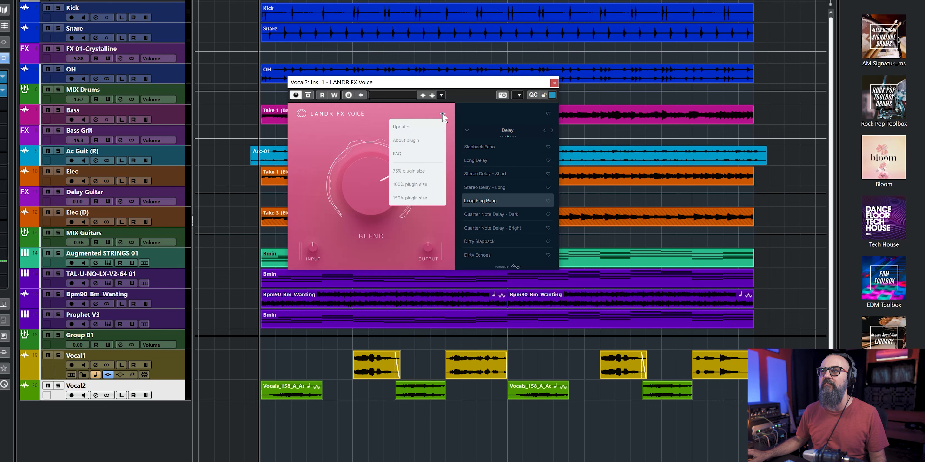
{"action": "left_click", "coordinate": [417, 186]}
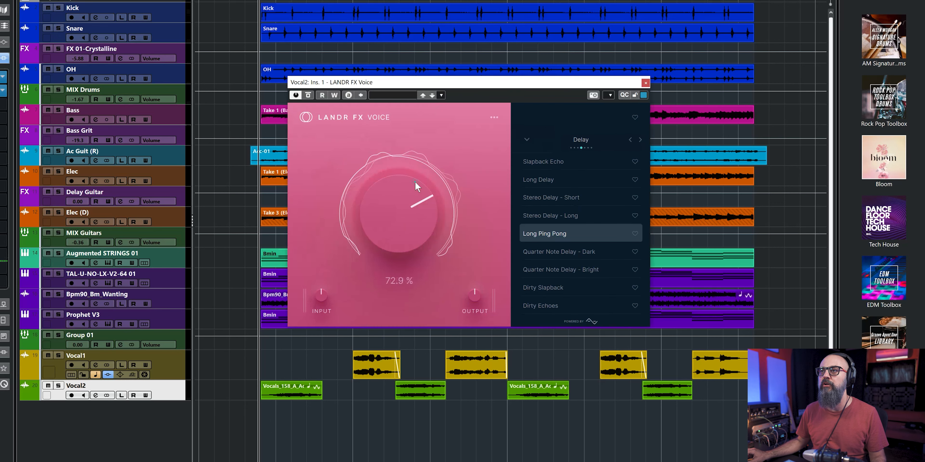
Step: Enlarge the LANDR FX Voice window to 150% plugin size, and restore it to 100%
{"action": "left_click", "coordinate": [494, 117]}
{"action": "left_click", "coordinate": [475, 229]}
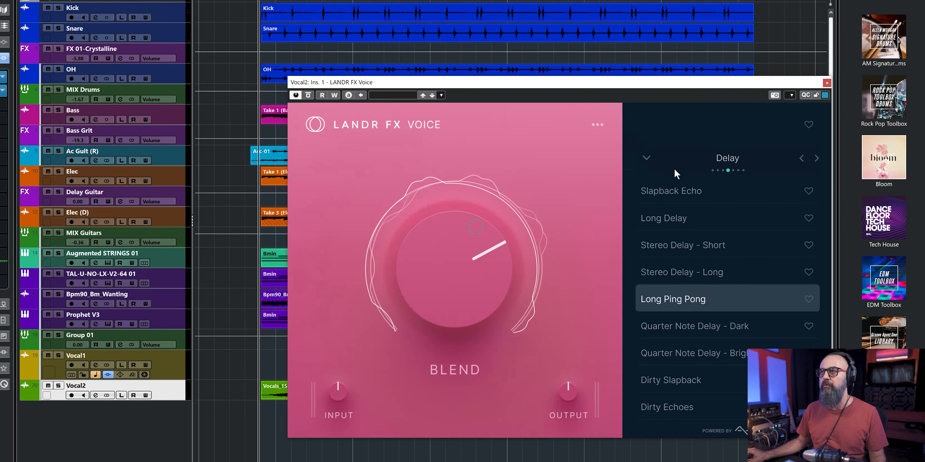
{"action": "left_click", "coordinate": [597, 125]}
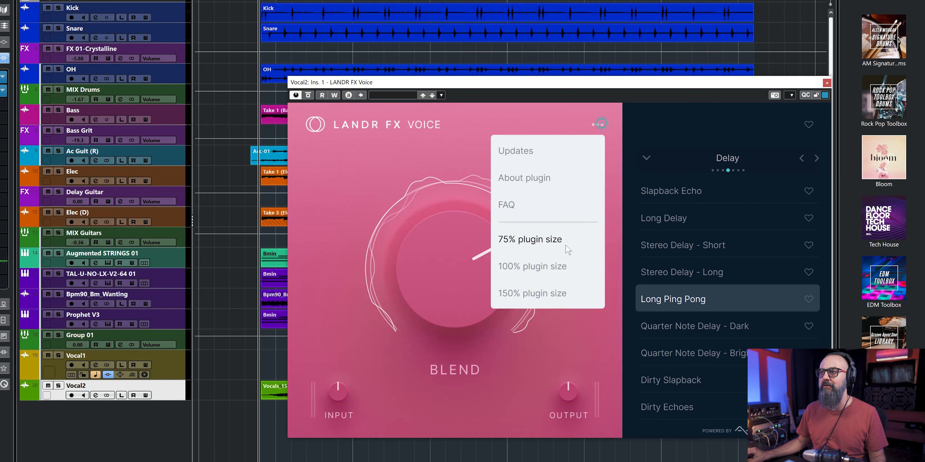
{"action": "left_click", "coordinate": [565, 268]}
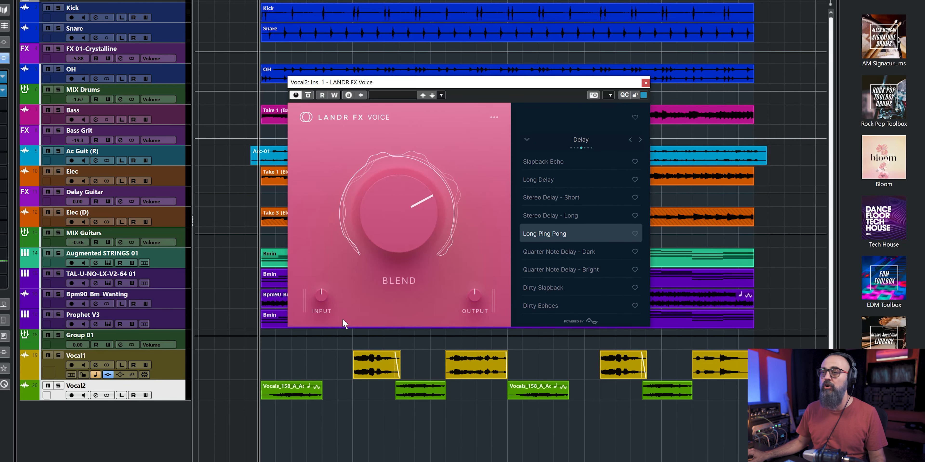